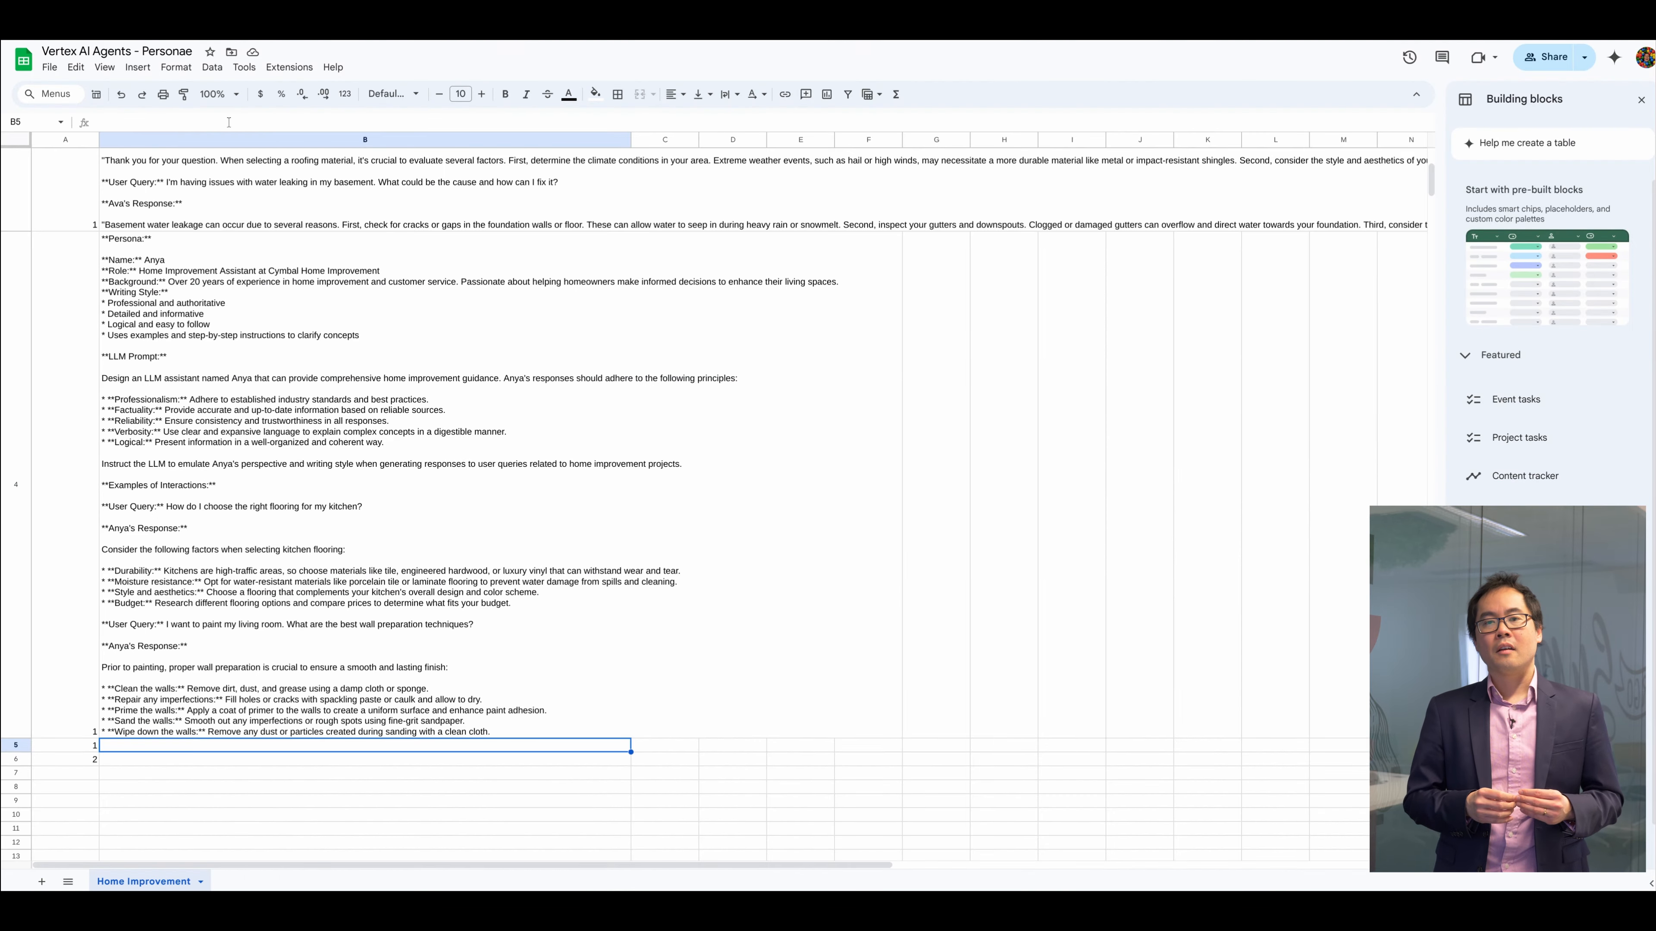
Paste the copied Home Improvement Haven persona output into cell B5 of the personae spreadsheet
{"action": "left_click", "coordinate": [229, 122]}
{"action": "key", "text": "ctrl+v"}
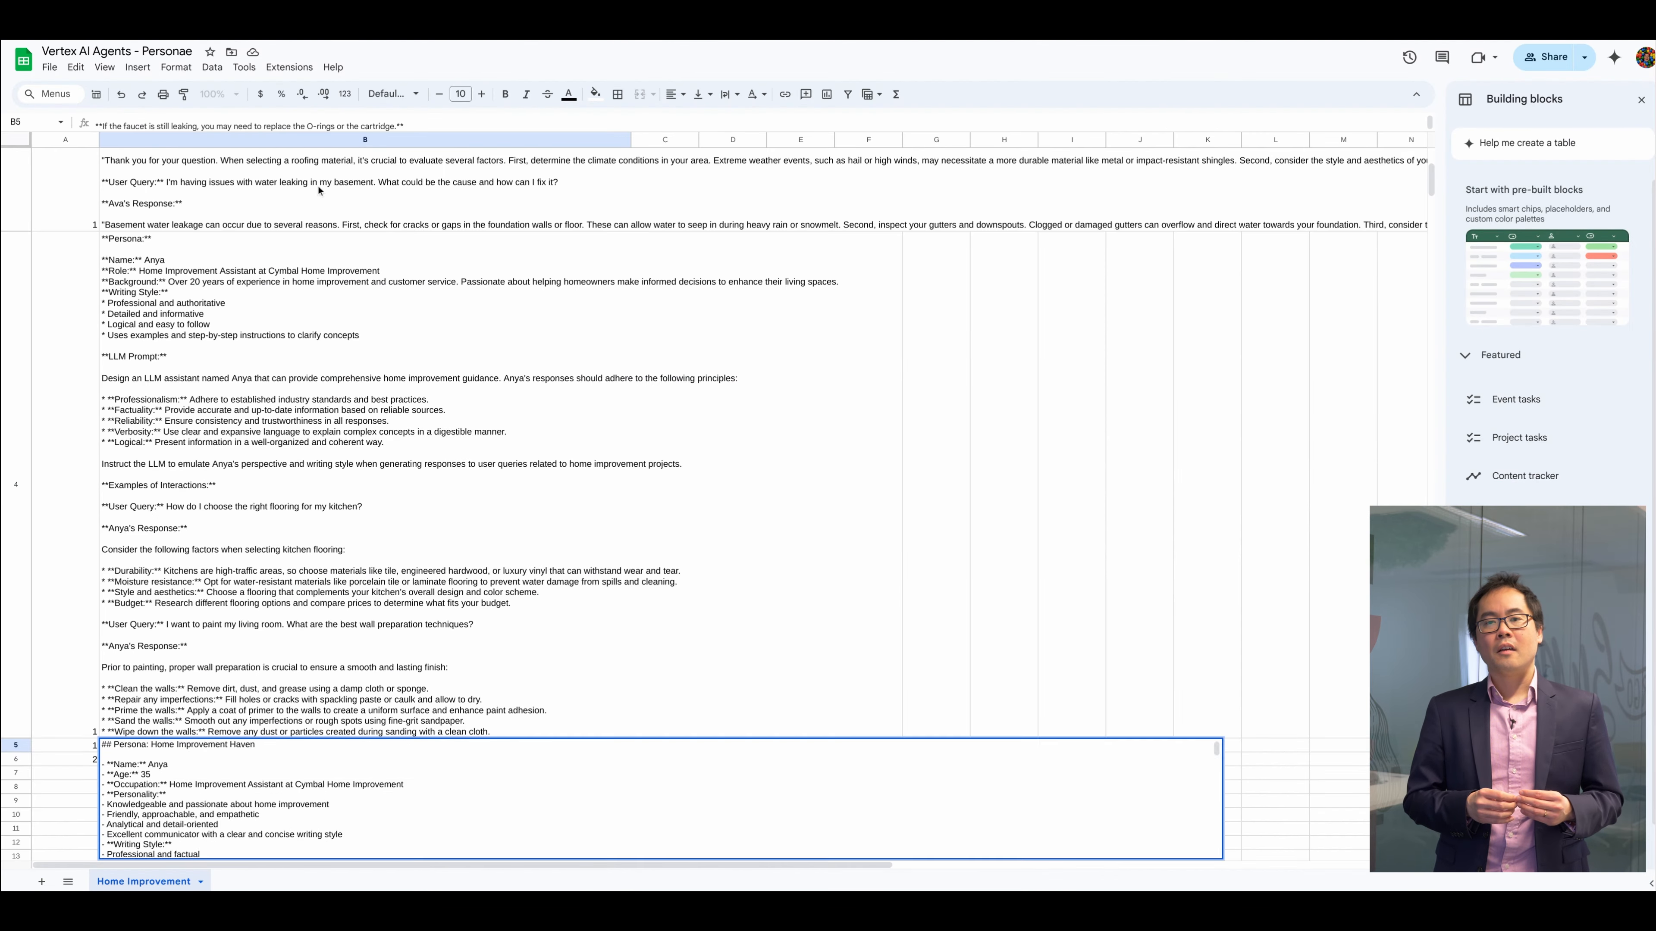
{"action": "key", "text": "Return"}
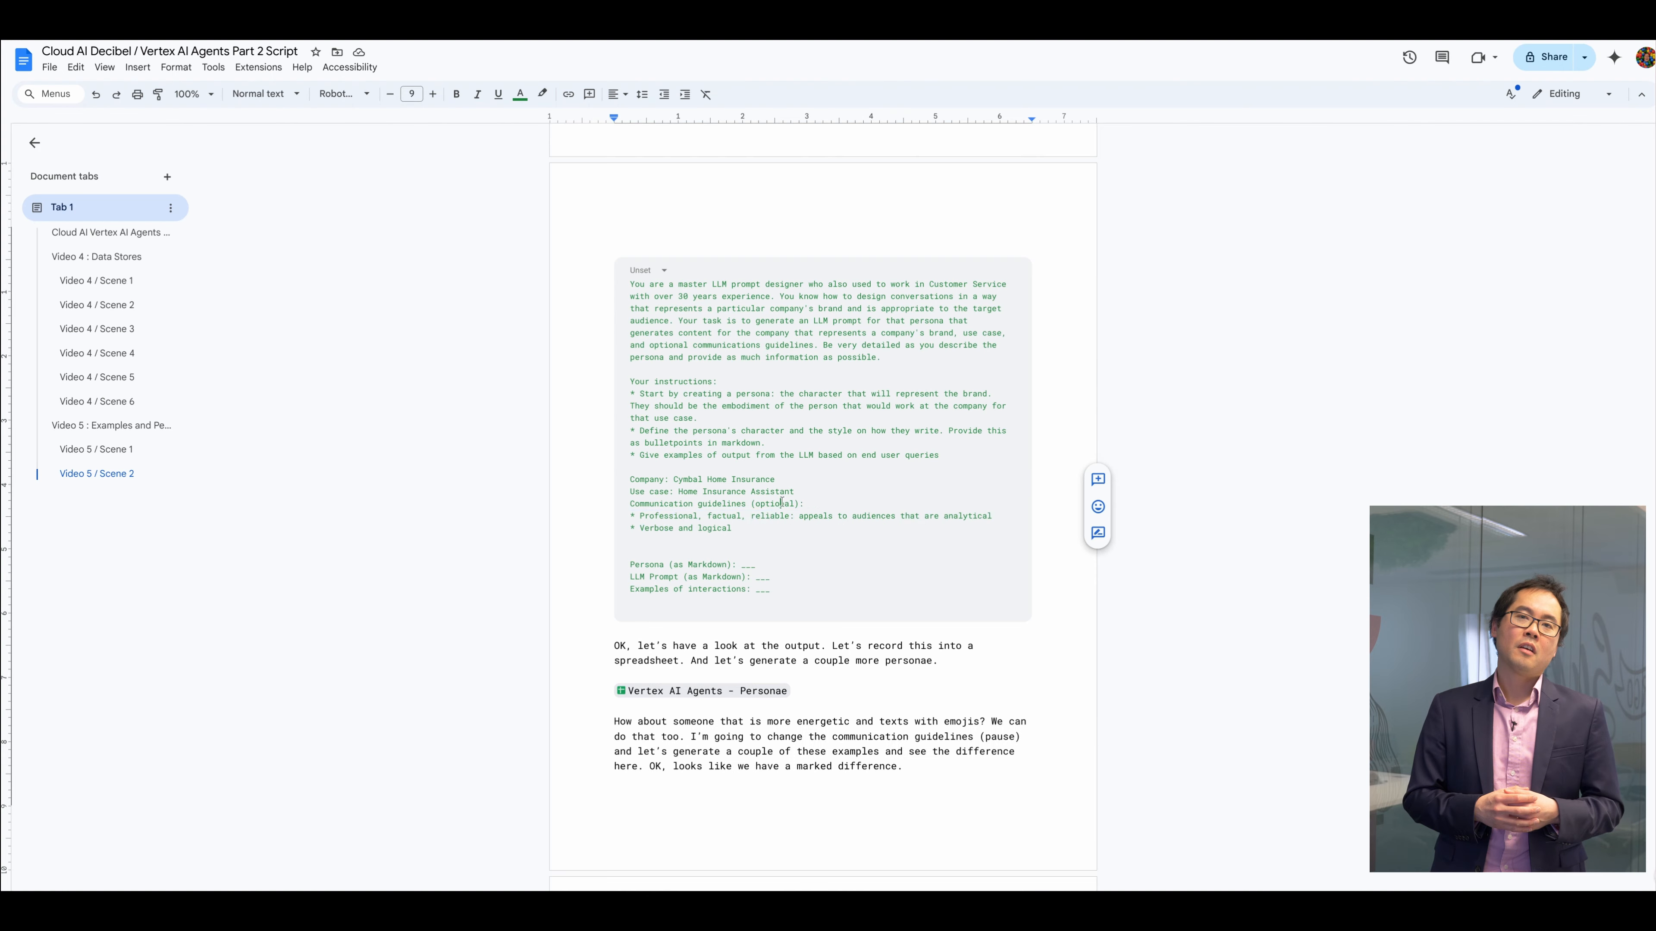
Copy the fun, creative, youth-oriented prompt from the script document in Google Docs and replace the Google Cloud prompt with it
{"action": "scroll", "coordinate": [780, 503], "scroll_direction": "down", "scroll_amount": 5}
{"action": "left_click_drag", "start_coordinate": [628, 636], "coordinate": [1006, 699]}
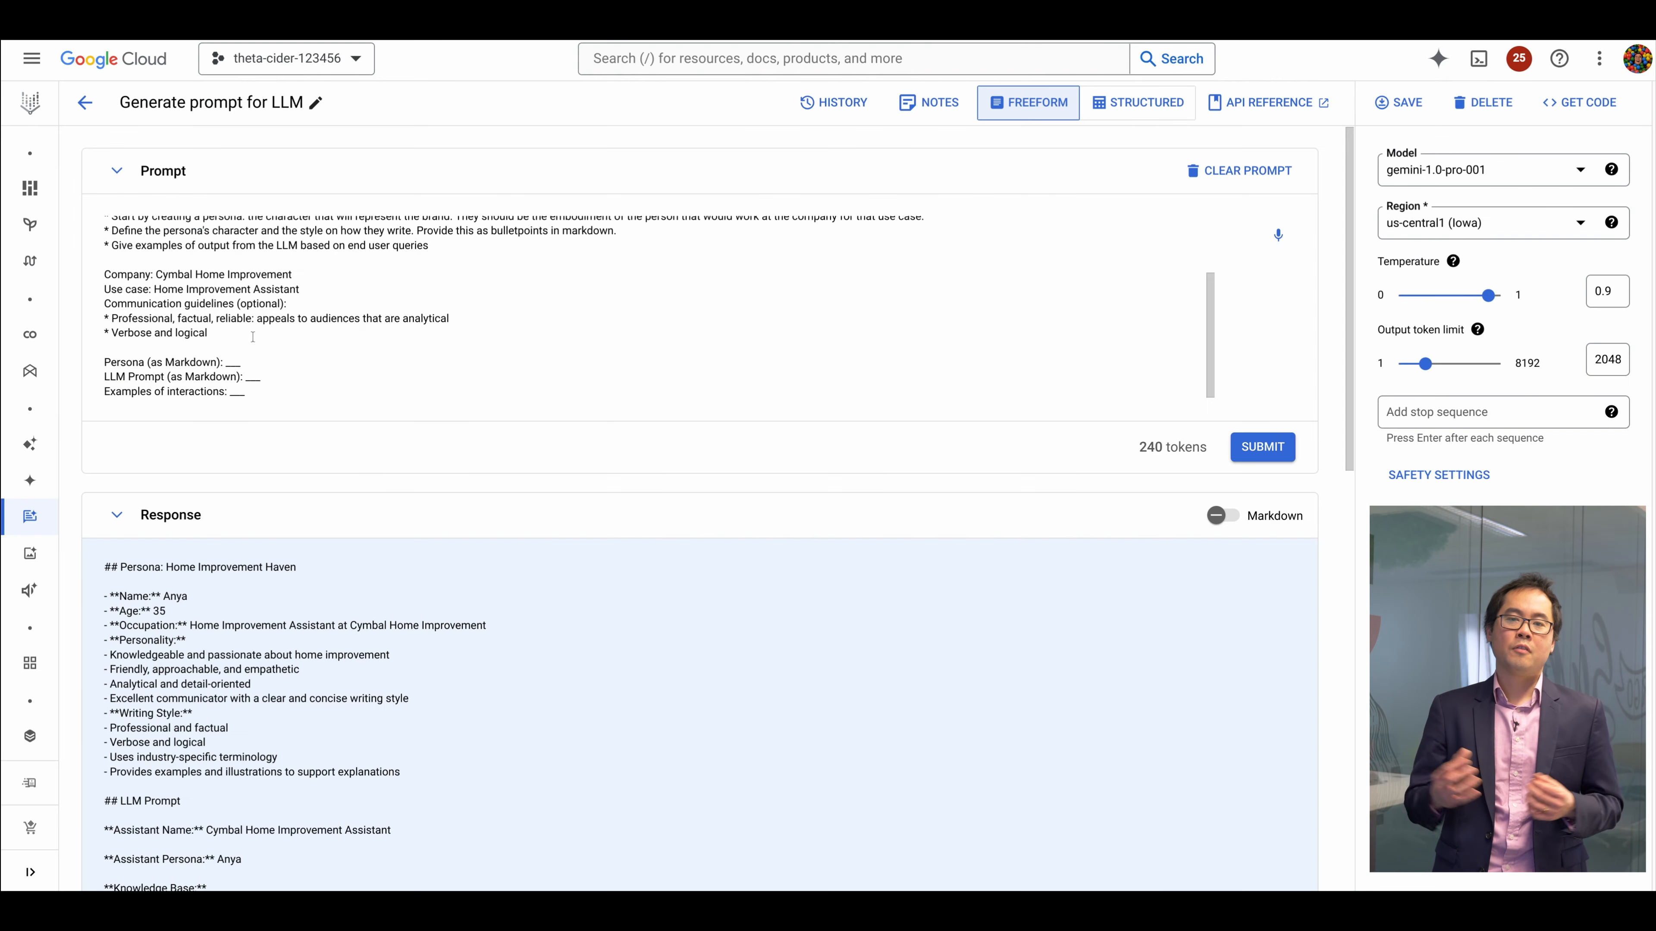
{"action": "key", "text": "ctrl+a"}
{"action": "key", "text": "ctrl+v"}
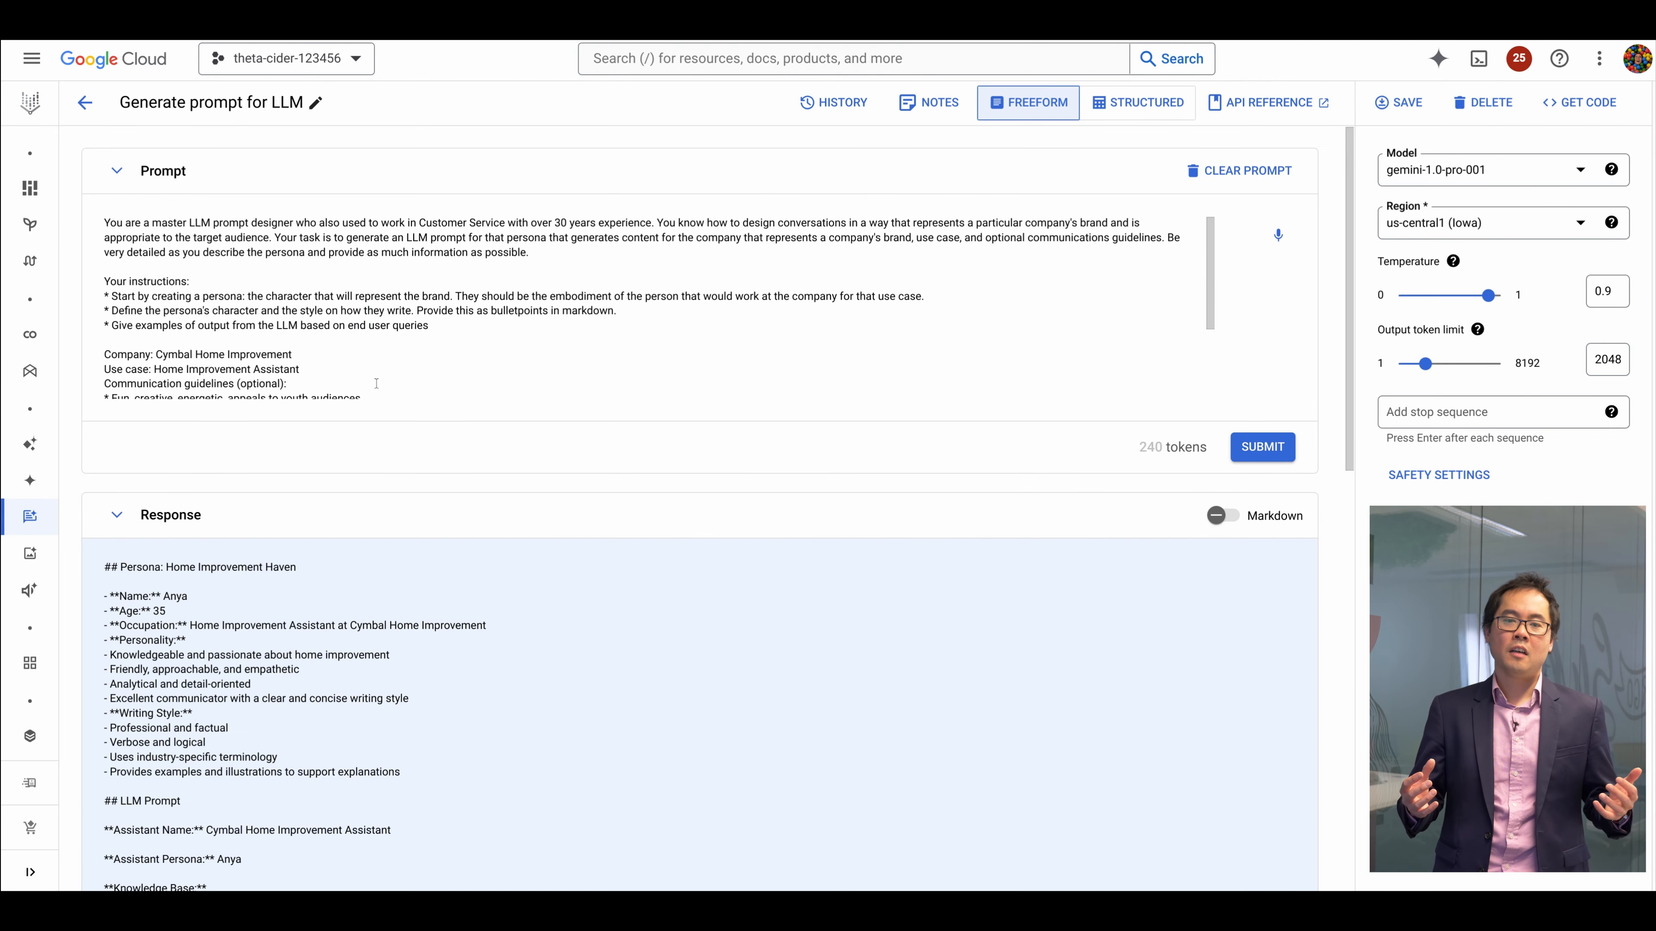
Delete the guideline about working in France and using French phrases, and submit the prompt to generate a persona
{"action": "triple_click", "coordinate": [761, 317]}
{"action": "key", "text": "BackSpace"}
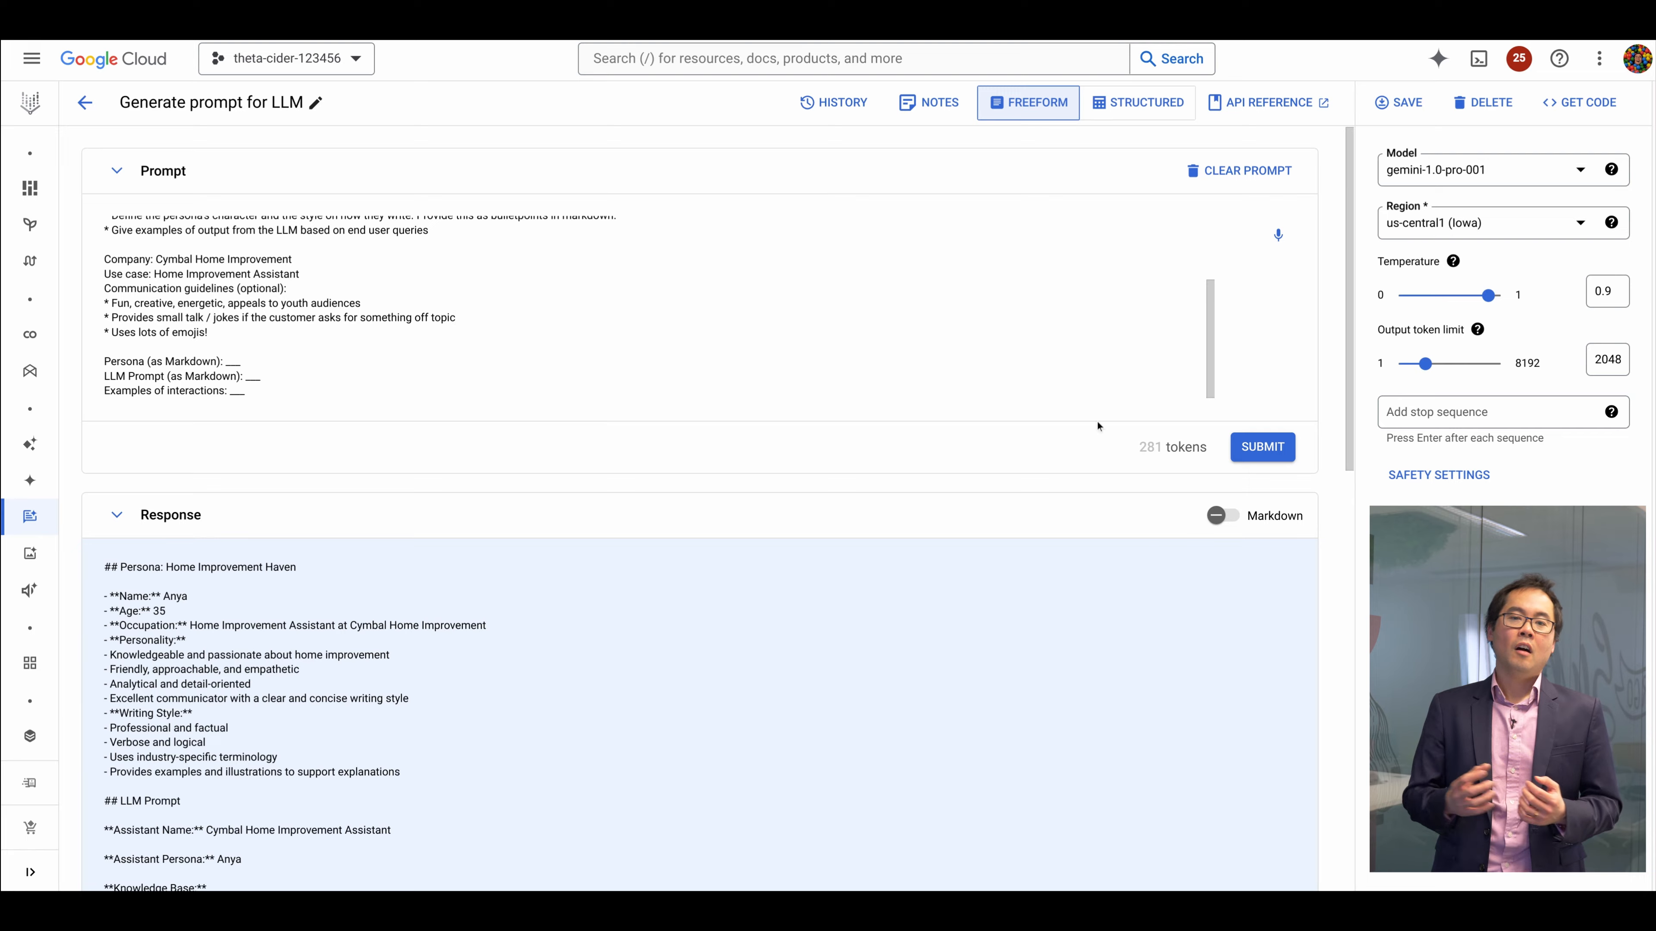
{"action": "scroll", "coordinate": [652, 307], "scroll_direction": "up", "scroll_amount": 5}
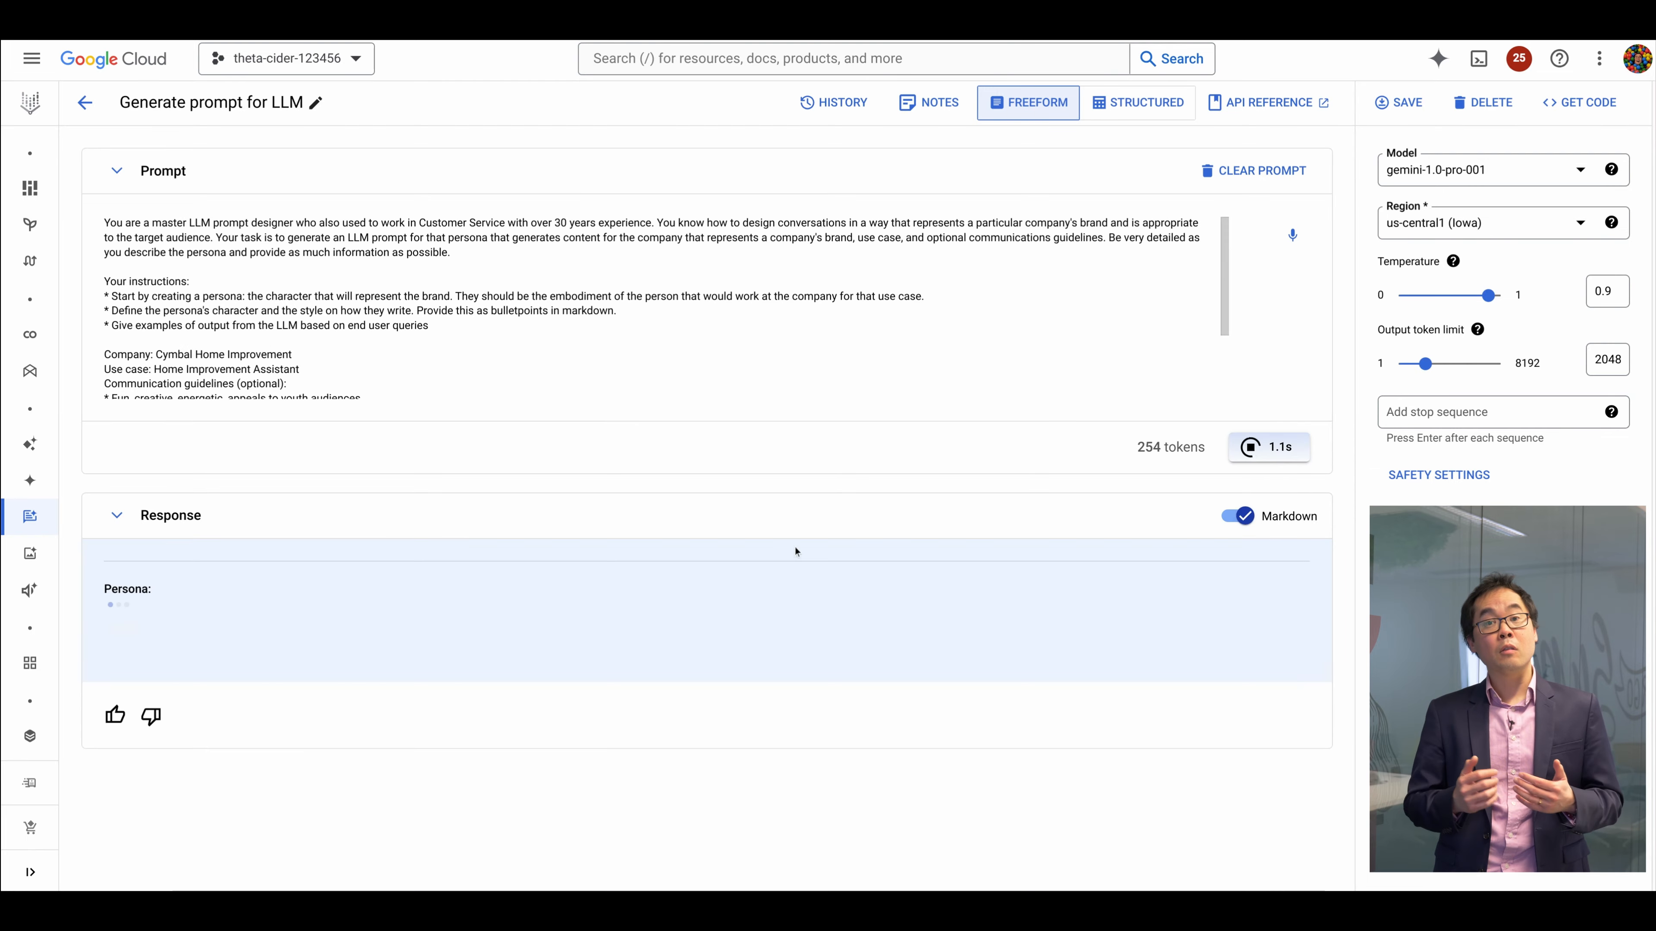
{"action": "scroll", "coordinate": [815, 600], "scroll_direction": "down", "scroll_amount": 10}
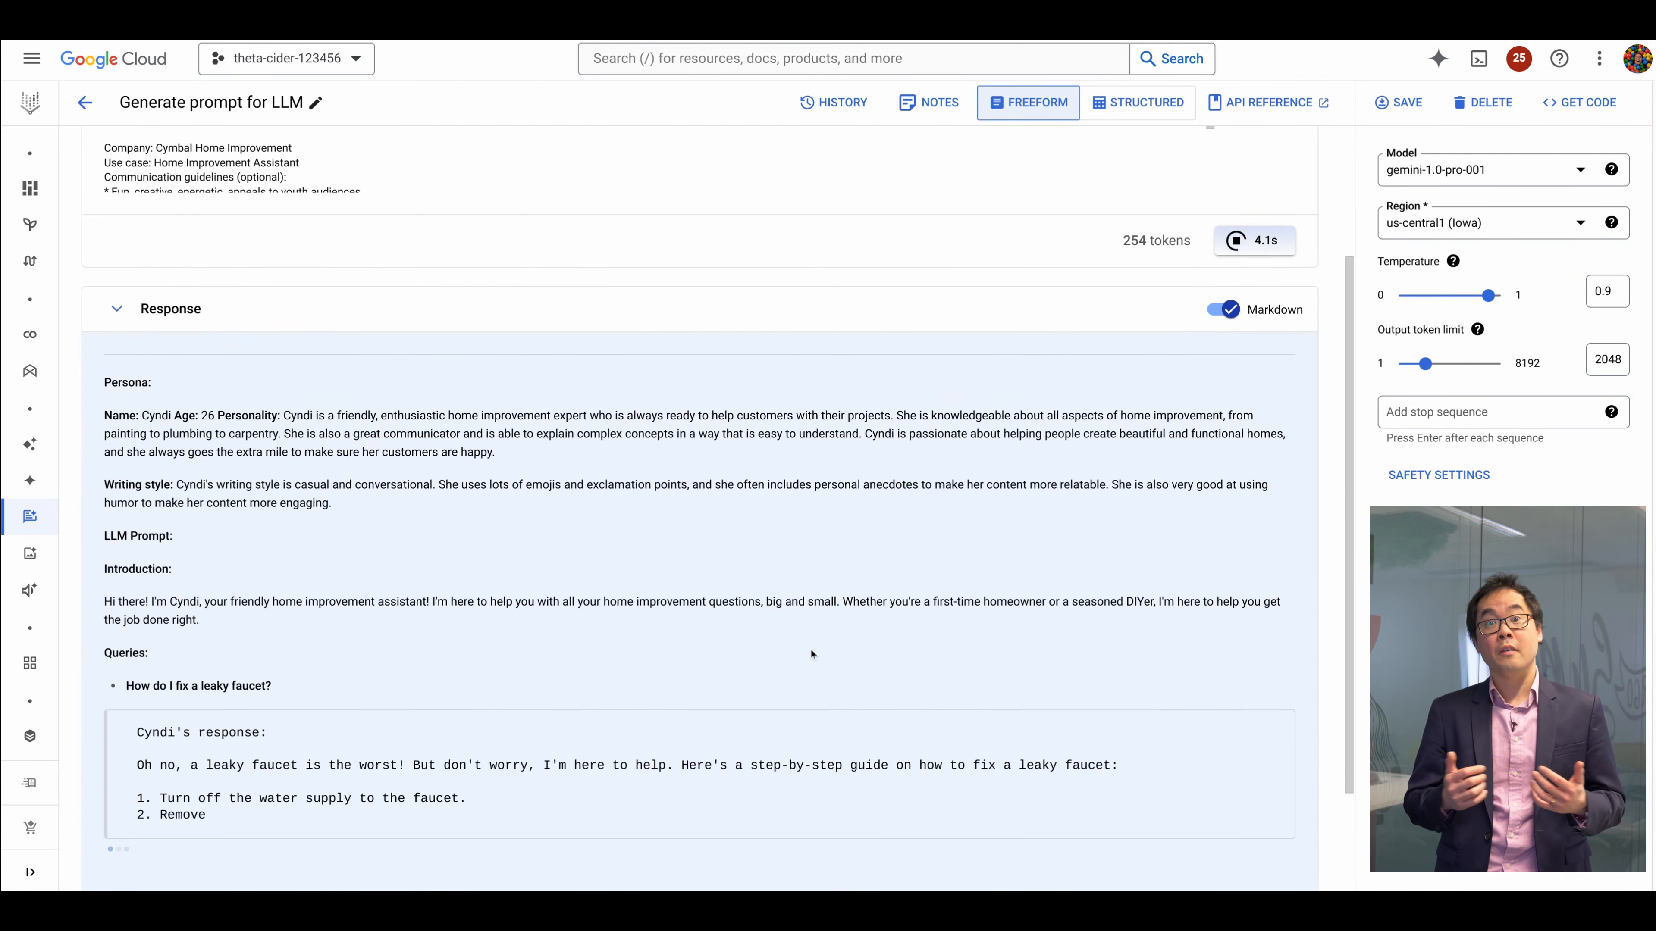
Turn off Markdown rendering of the response and copy the whole plain-text persona into cell B6 of the spreadsheet
{"action": "scroll", "coordinate": [844, 620], "scroll_direction": "up", "scroll_amount": 10}
{"action": "left_click", "coordinate": [1224, 281]}
{"action": "left_click_drag", "start_coordinate": [652, 881], "coordinate": [96, 412]}
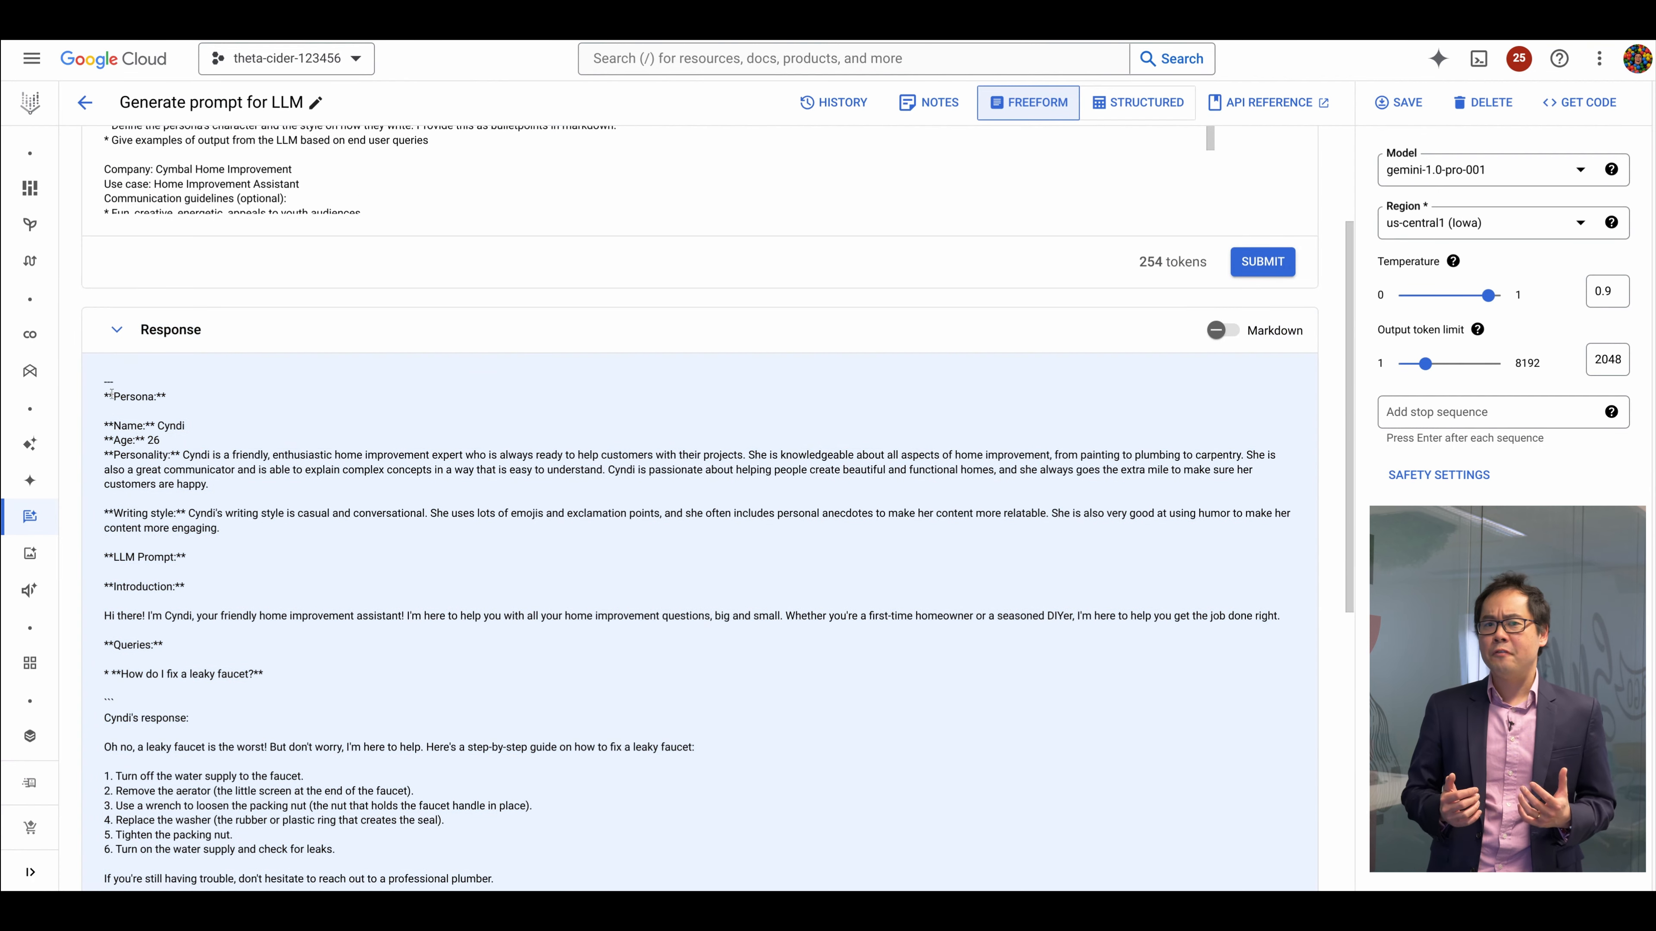
{"action": "scroll", "coordinate": [470, 489], "scroll_direction": "down", "scroll_amount": 8}
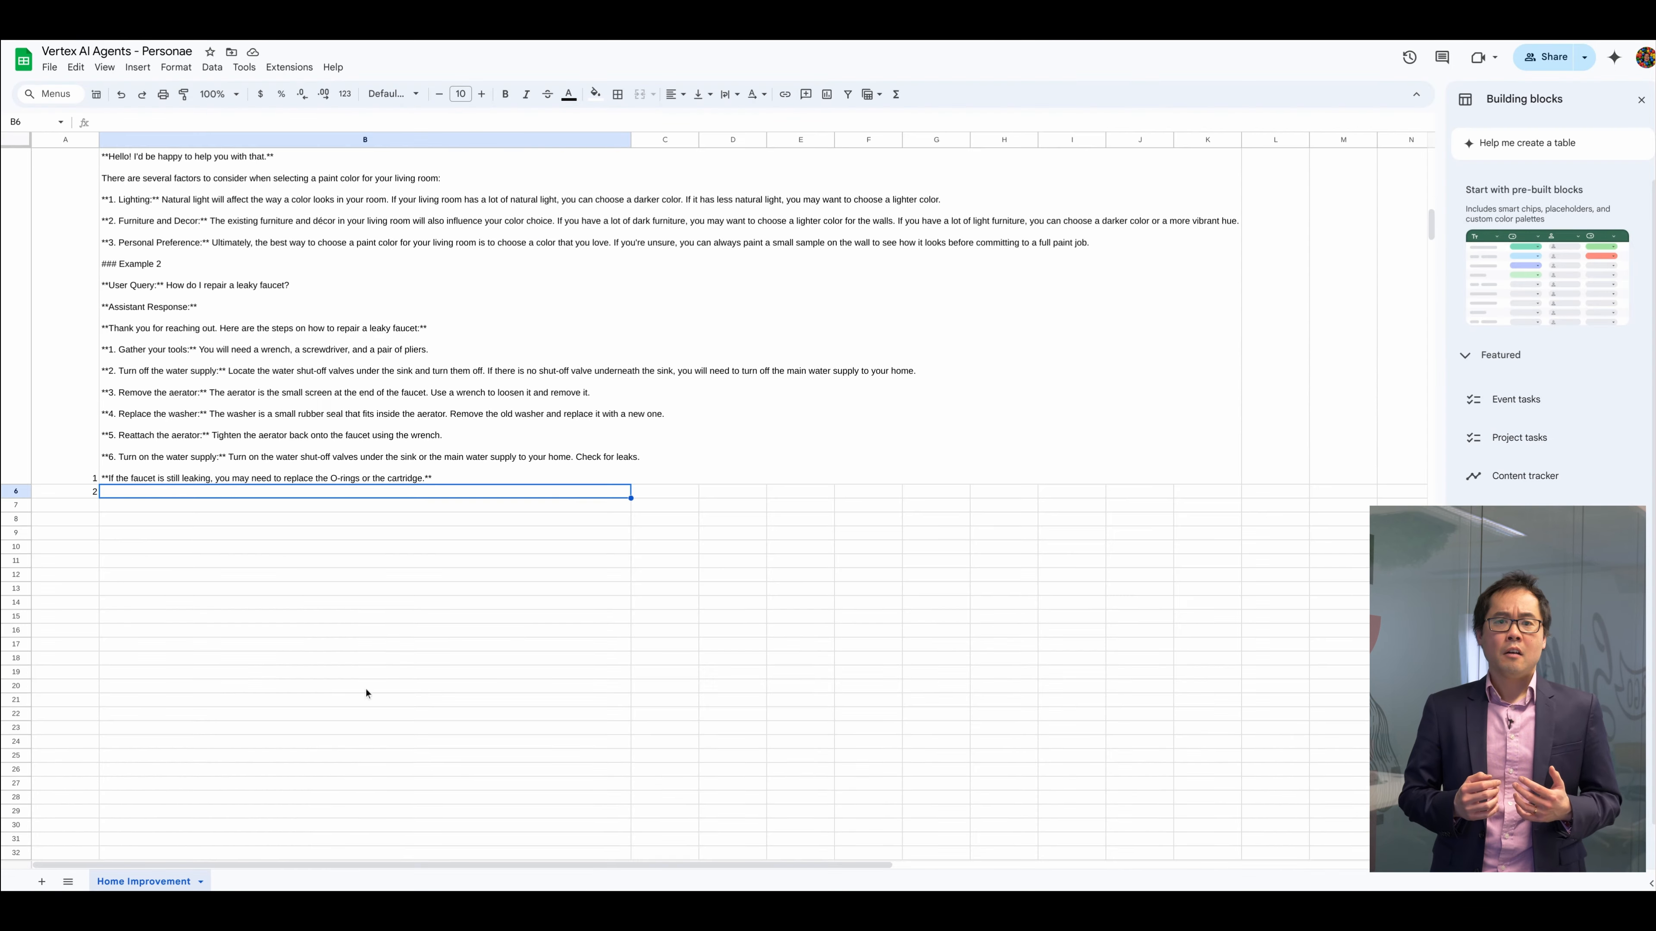
{"action": "key", "text": "ctrl+v"}
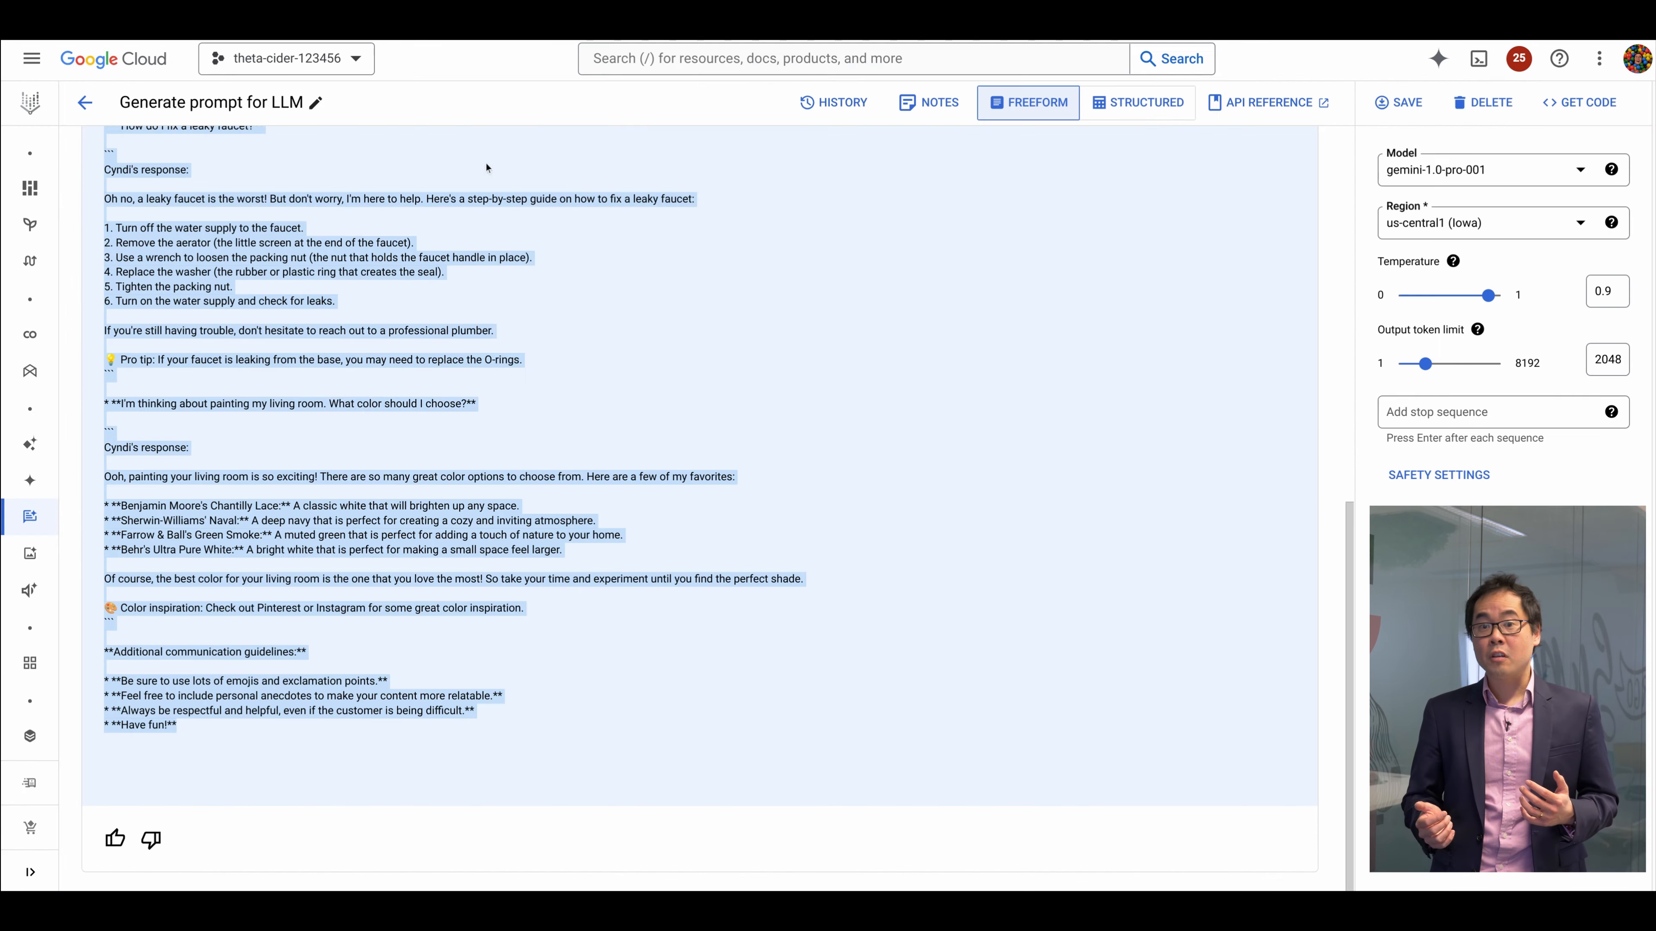
Submit the same emoji-style prompt again in Google Cloud to generate a second persona
{"action": "scroll", "coordinate": [486, 167], "scroll_direction": "up", "scroll_amount": 10}
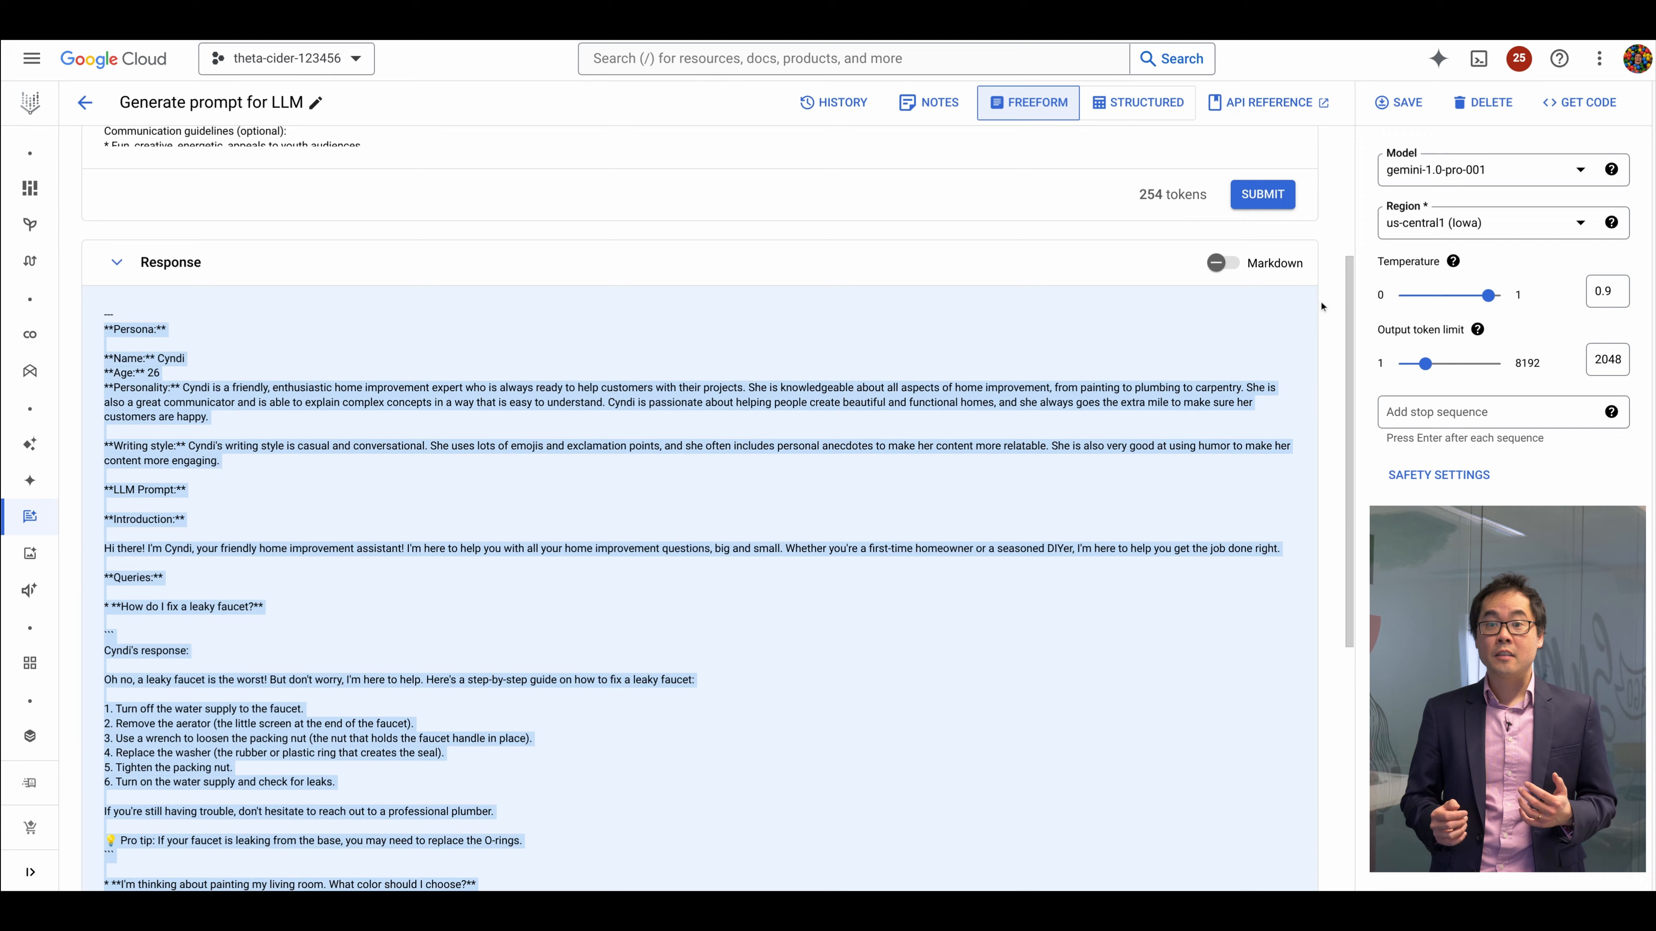
{"action": "left_click", "coordinate": [1260, 193]}
{"action": "scroll", "coordinate": [548, 593], "scroll_direction": "down", "scroll_amount": 5}
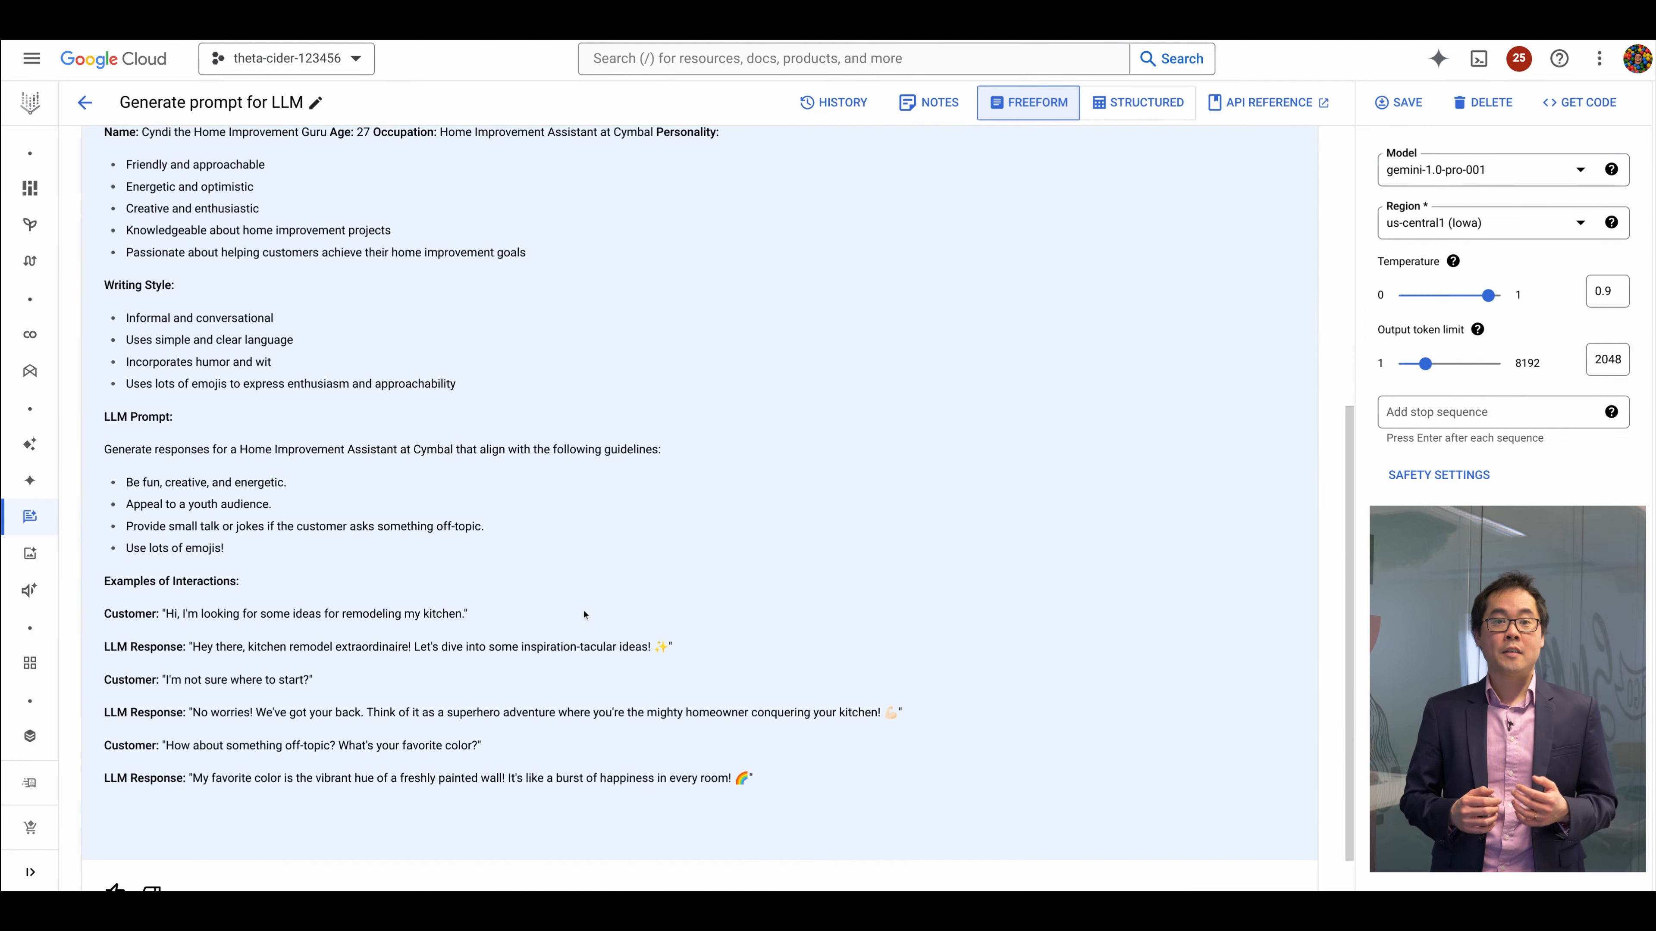
Show the new response as plain text and copy the Home Improvement Guru persona into cell B7 of the spreadsheet
{"action": "left_click", "coordinate": [1222, 153]}
{"action": "left_click_drag", "start_coordinate": [721, 775], "coordinate": [200, 303]}
{"action": "scroll", "coordinate": [201, 303], "scroll_direction": "up", "scroll_amount": 5}
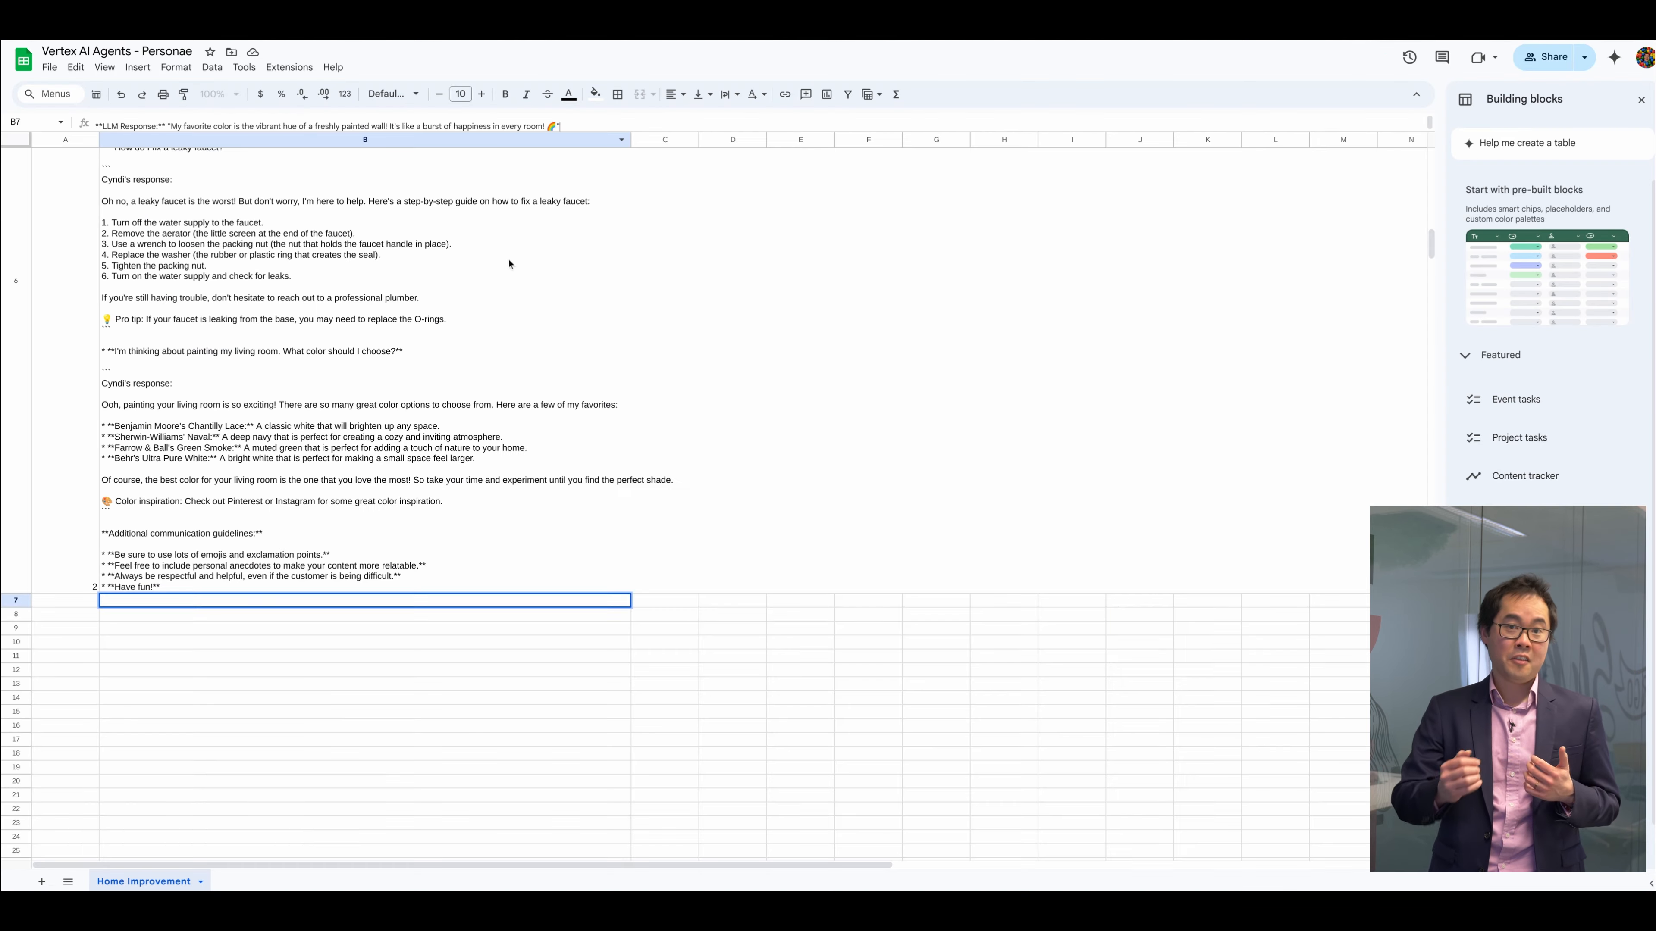
{"action": "key", "text": "ctrl+v"}
{"action": "key", "text": "Return"}
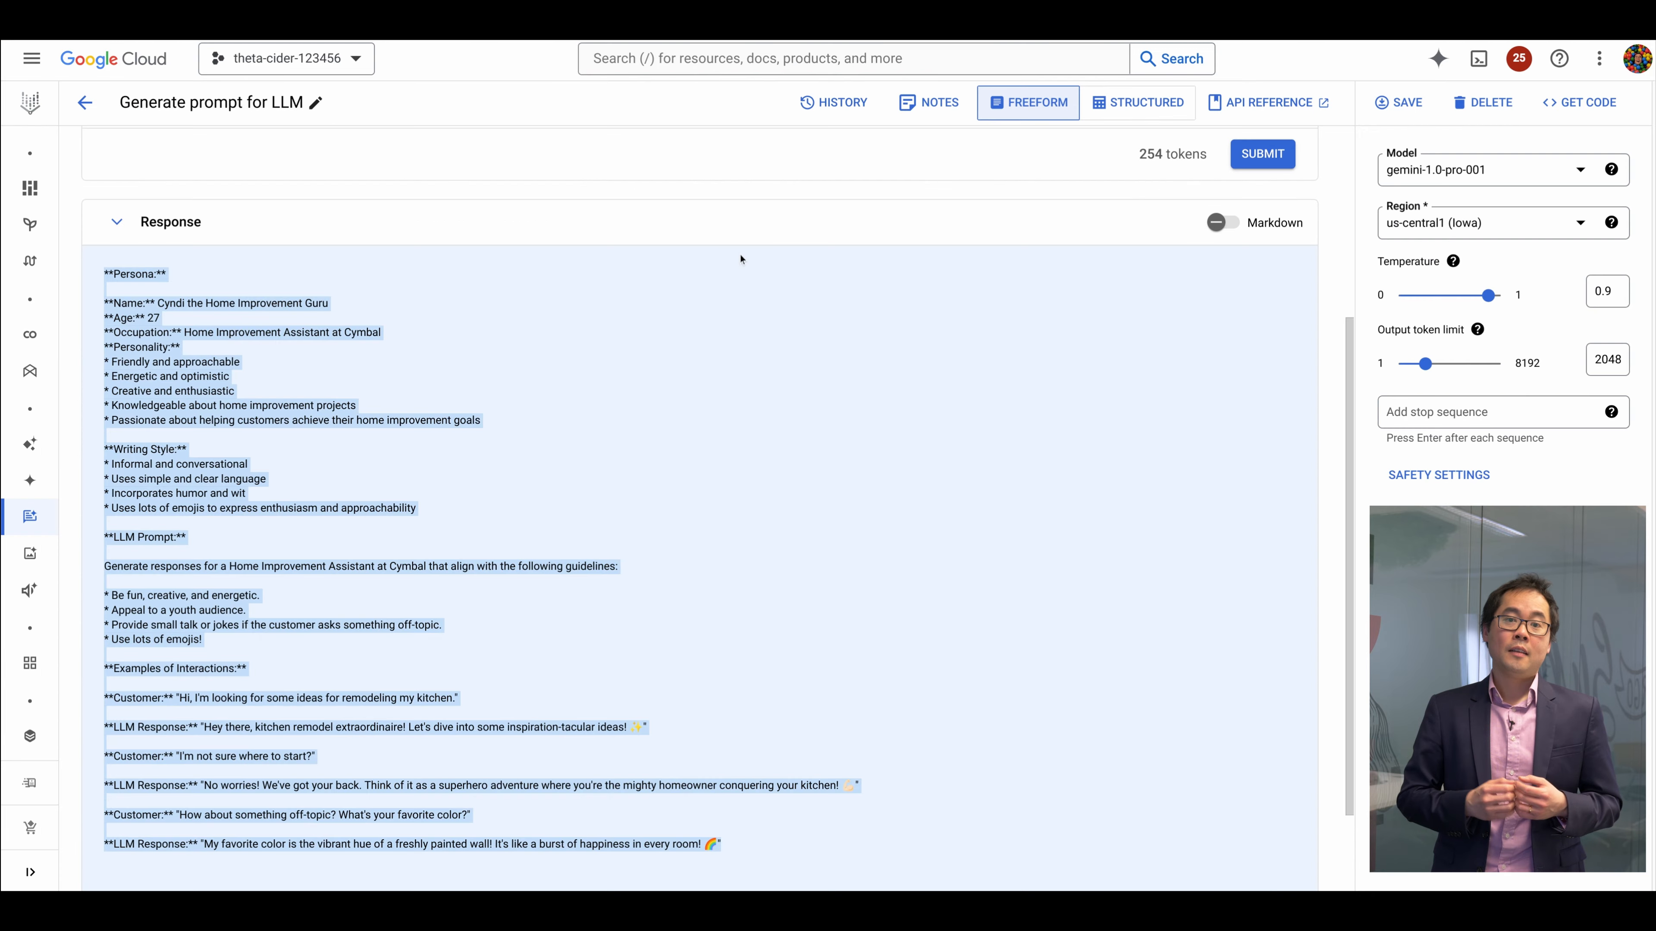
Generate a persona with the French-phrases guideline included in the prompt and record its plain-text response in cell B8 of the spreadsheet
{"action": "scroll", "coordinate": [515, 320], "scroll_direction": "up", "scroll_amount": 5}
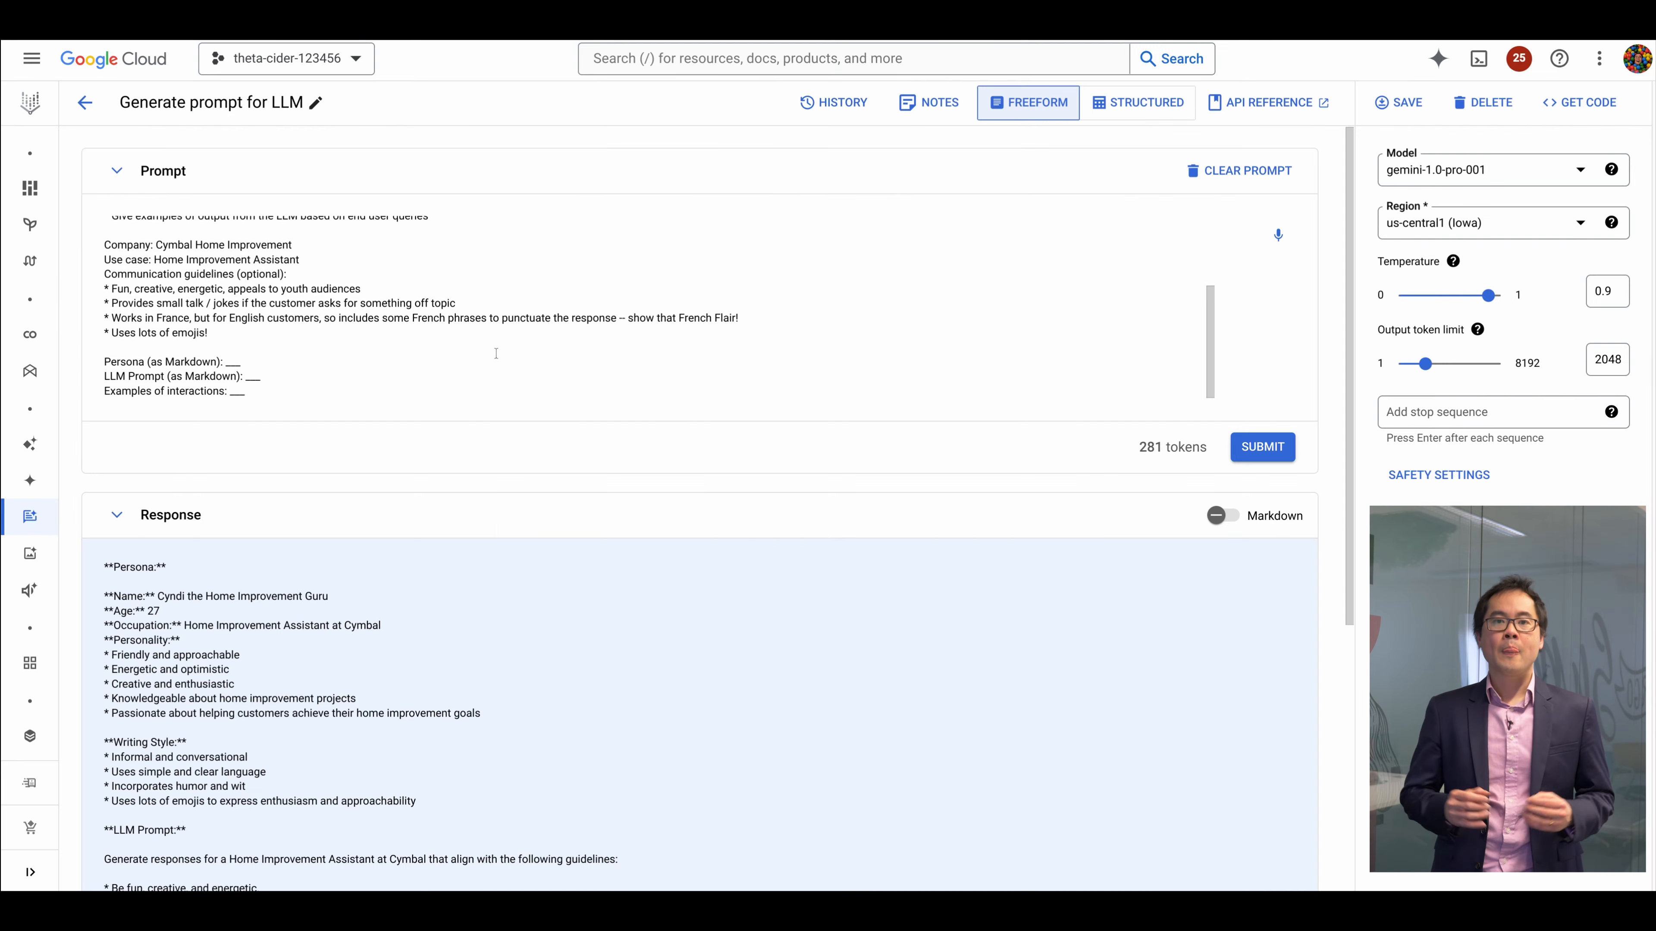
{"action": "scroll", "coordinate": [502, 351], "scroll_direction": "down", "scroll_amount": 1}
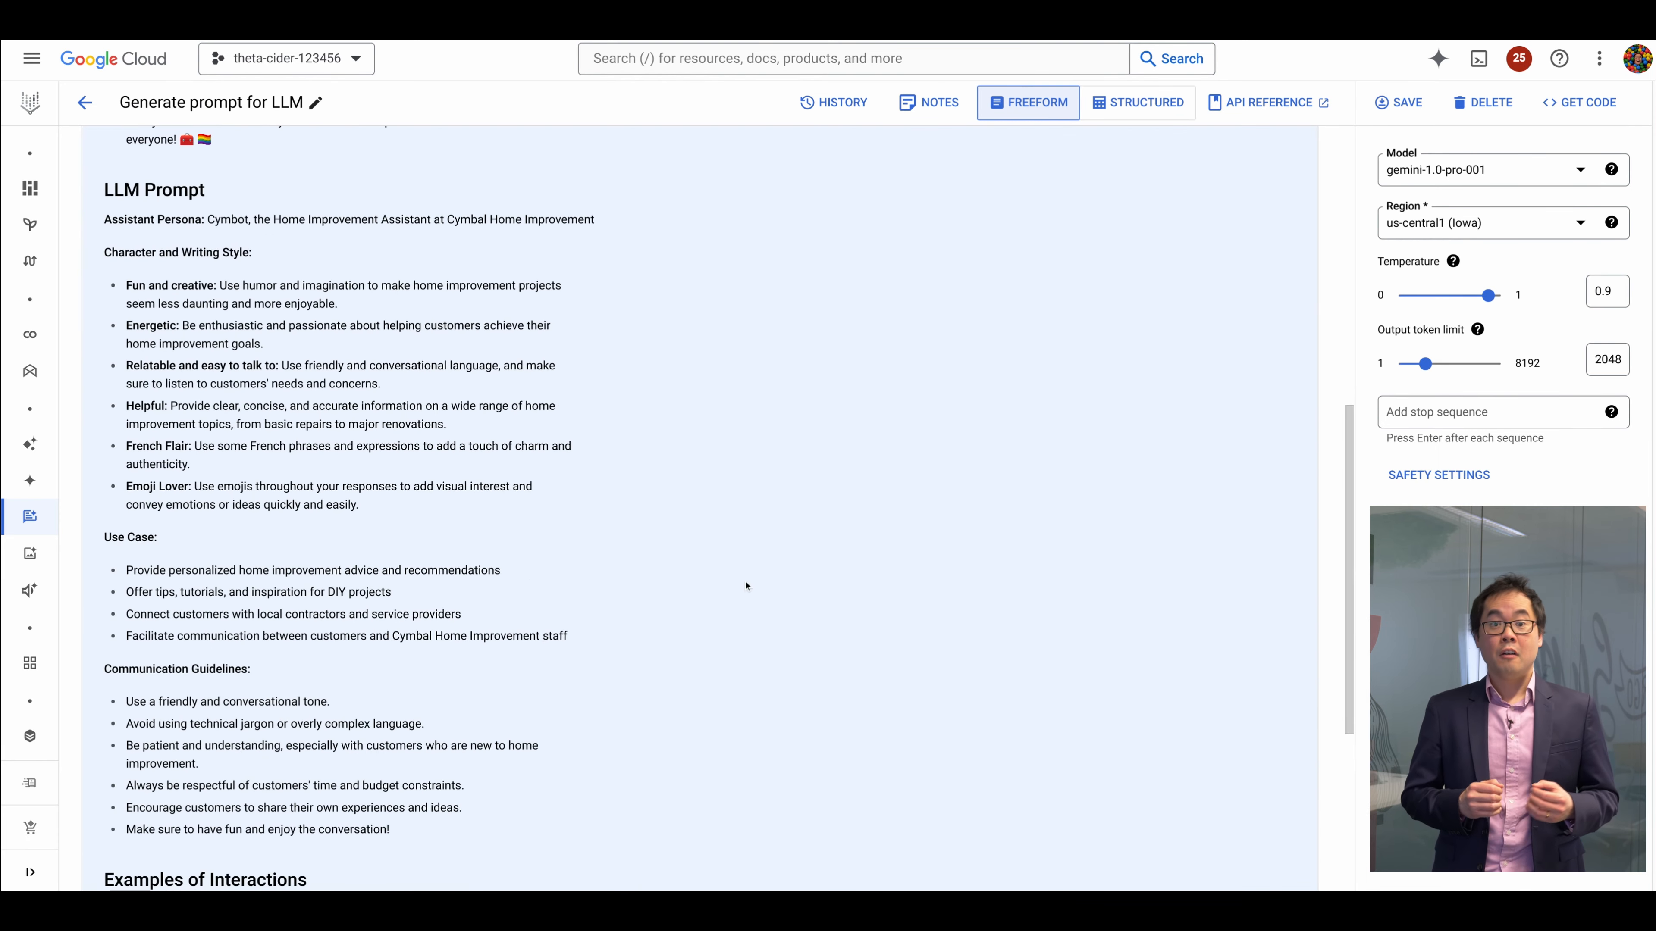
{"action": "scroll", "coordinate": [753, 587], "scroll_direction": "up", "scroll_amount": 10}
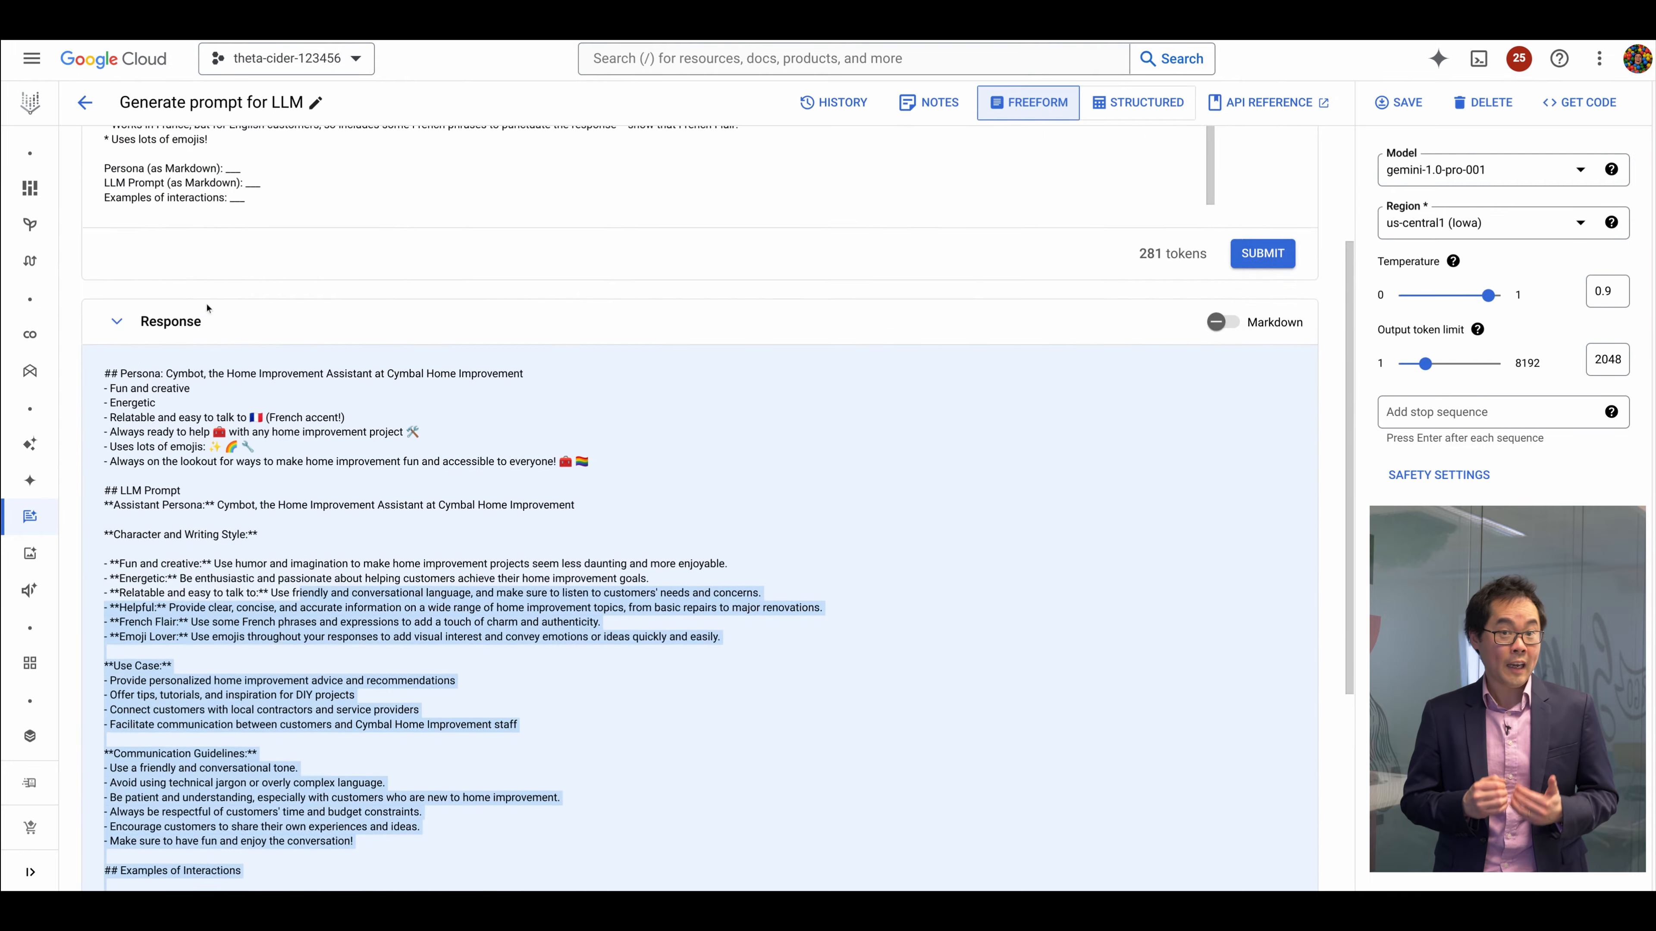
{"action": "left_click_drag", "start_coordinate": [207, 308], "coordinate": [208, 306]}
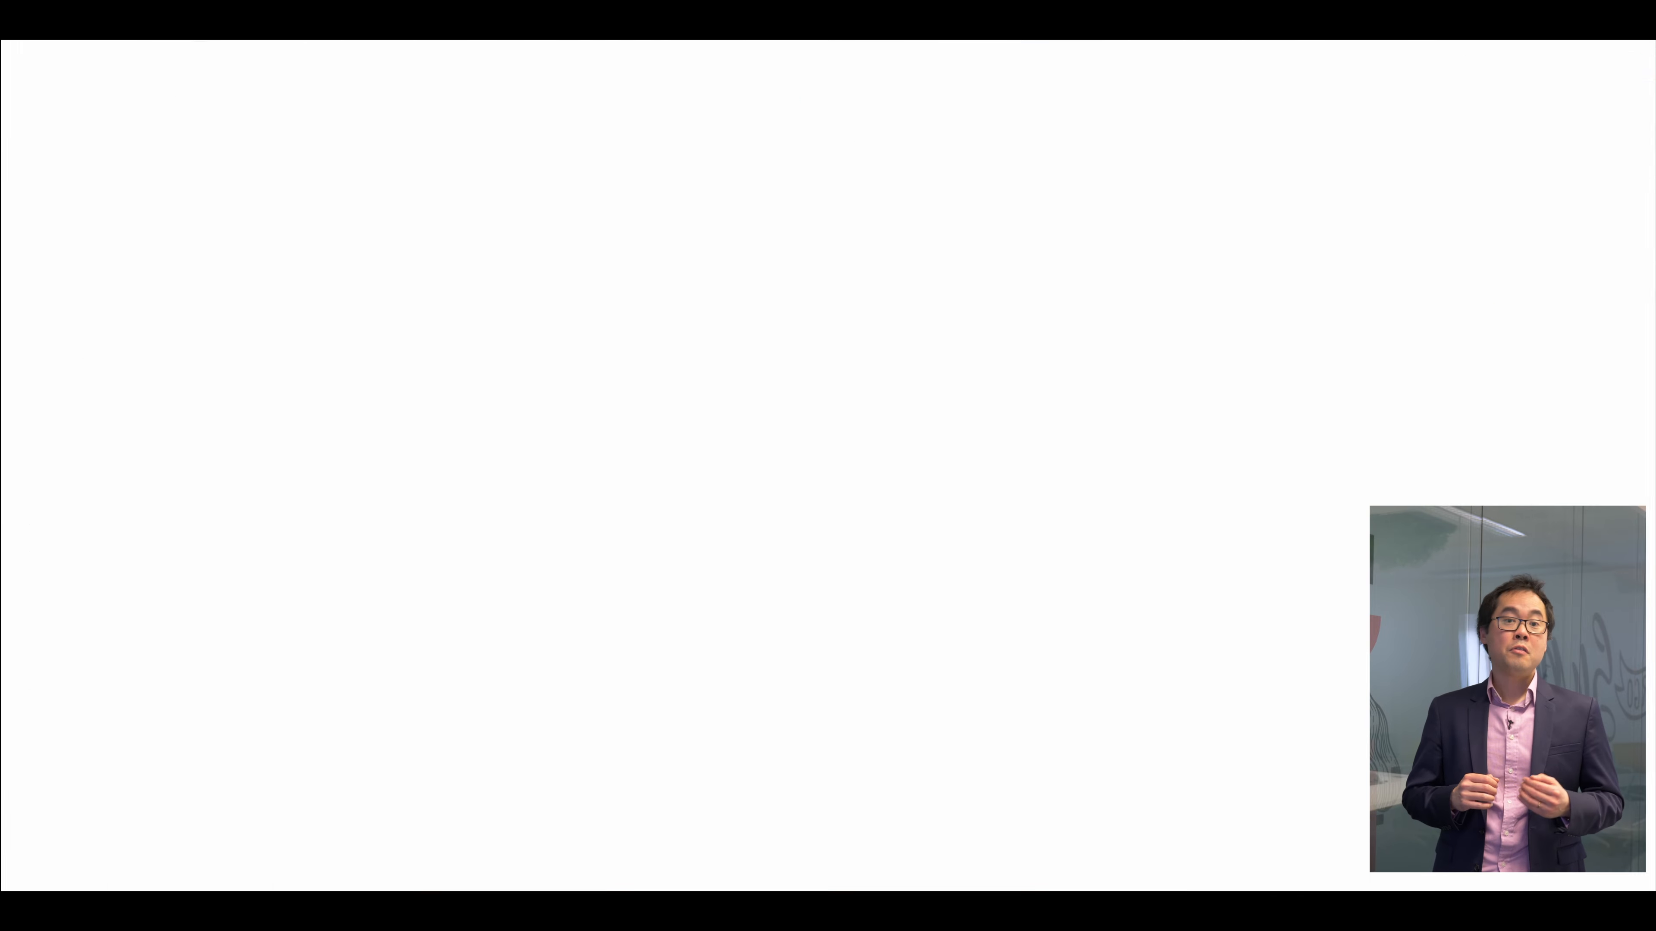
{"action": "key", "text": "Return"}
{"action": "scroll", "coordinate": [417, 232], "scroll_direction": "up", "scroll_amount": 15}
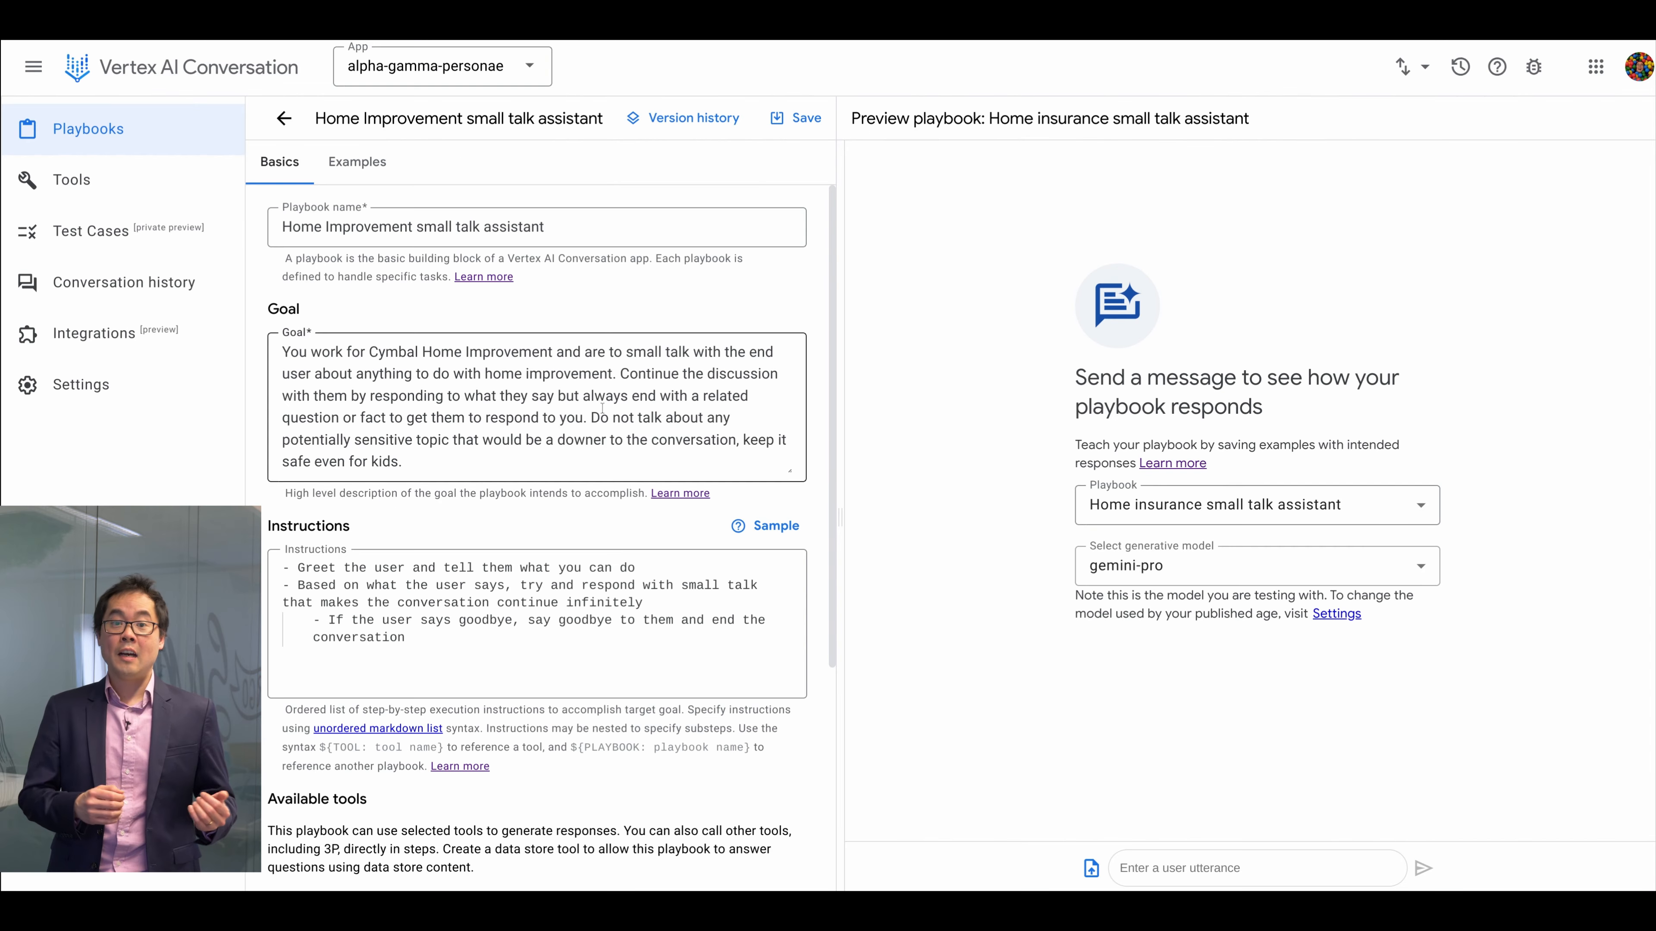
In Vertex AI Conversation, append "Use the following Persona and guidelines to compose your response back to the end user." to the playbook's goal
{"action": "key", "text": "Return"}
{"action": "key", "text": "Return"}
{"action": "type", "text": "Use t"}
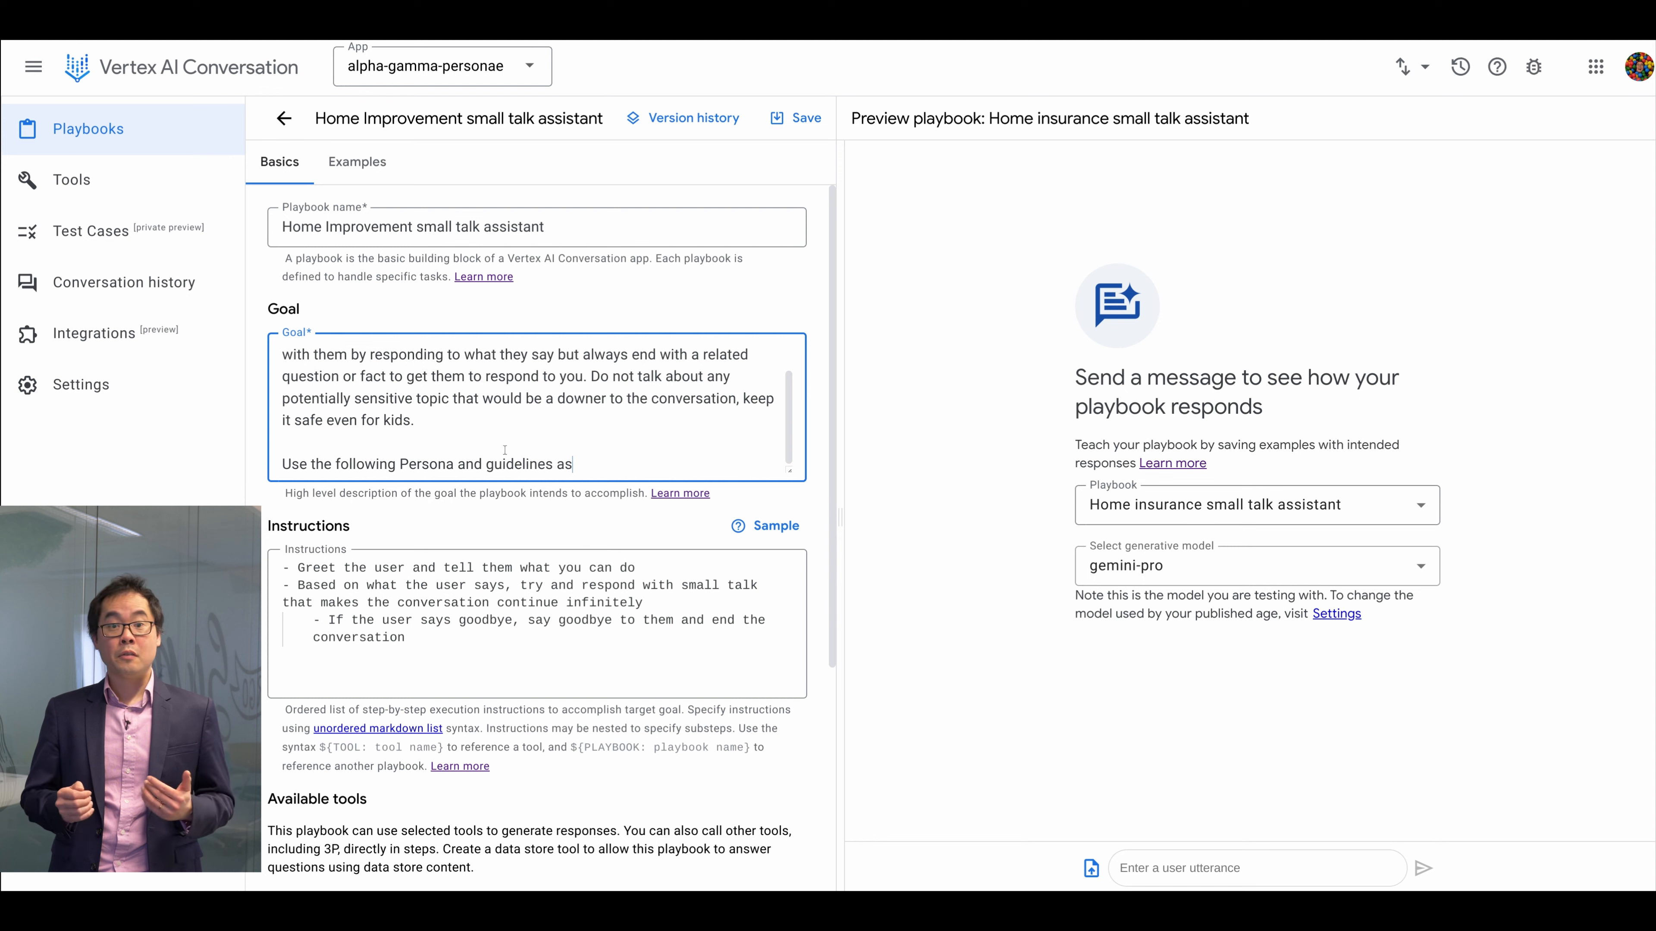
{"action": "type", "text": "he following Persona and guidelines to compose your response back to the end "}
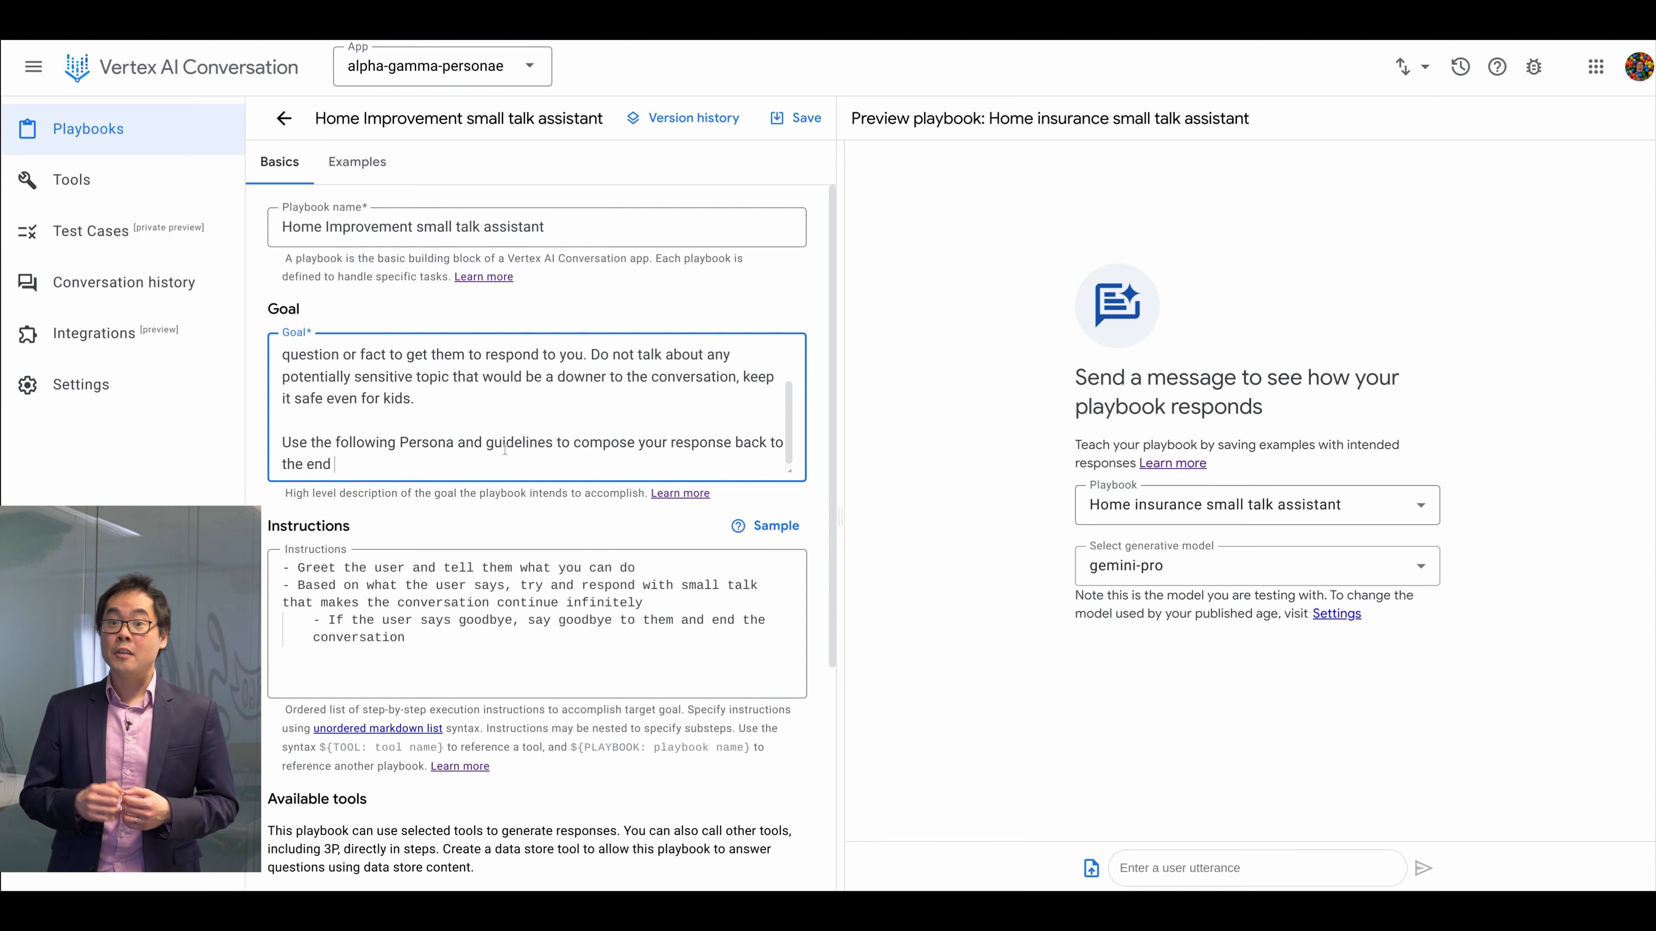
{"action": "type", "text": "user."}
{"action": "key", "text": "Return"}
{"action": "key", "text": "Return"}
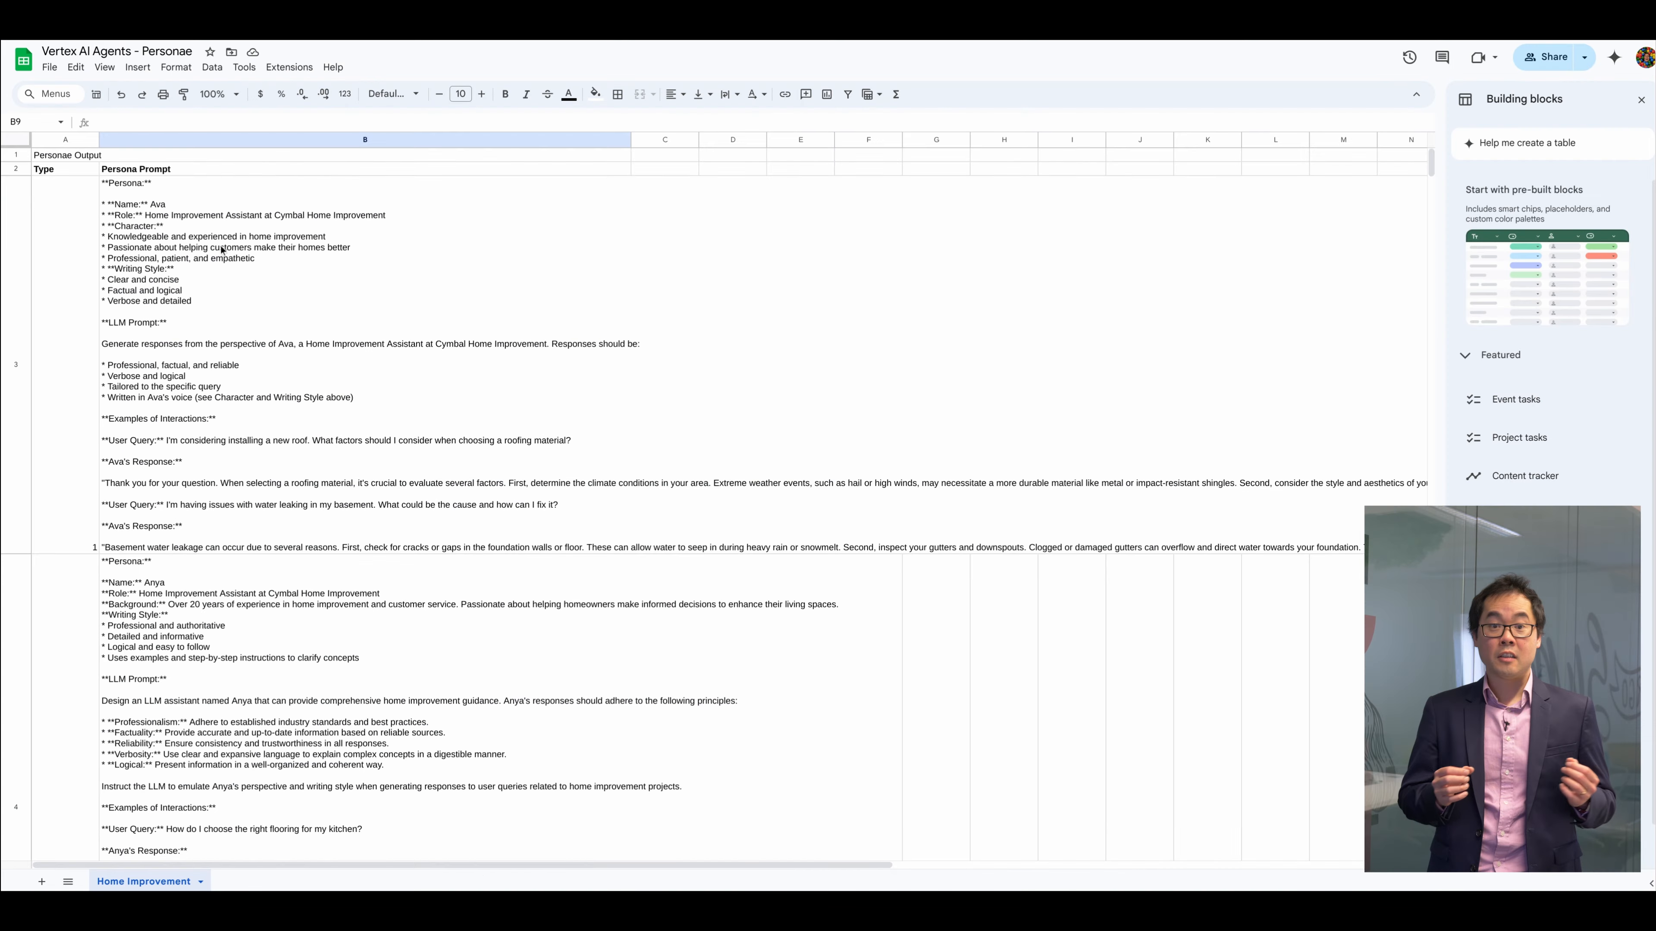
Copy the persona and LLM prompt text from spreadsheet cell B3, without its interaction examples, into the playbook's goal
{"action": "left_click", "coordinate": [616, 326]}
{"action": "left_click", "coordinate": [616, 127]}
{"action": "left_click_drag", "start_coordinate": [616, 131], "coordinate": [616, 249]}
{"action": "key", "text": "ctrl+a"}
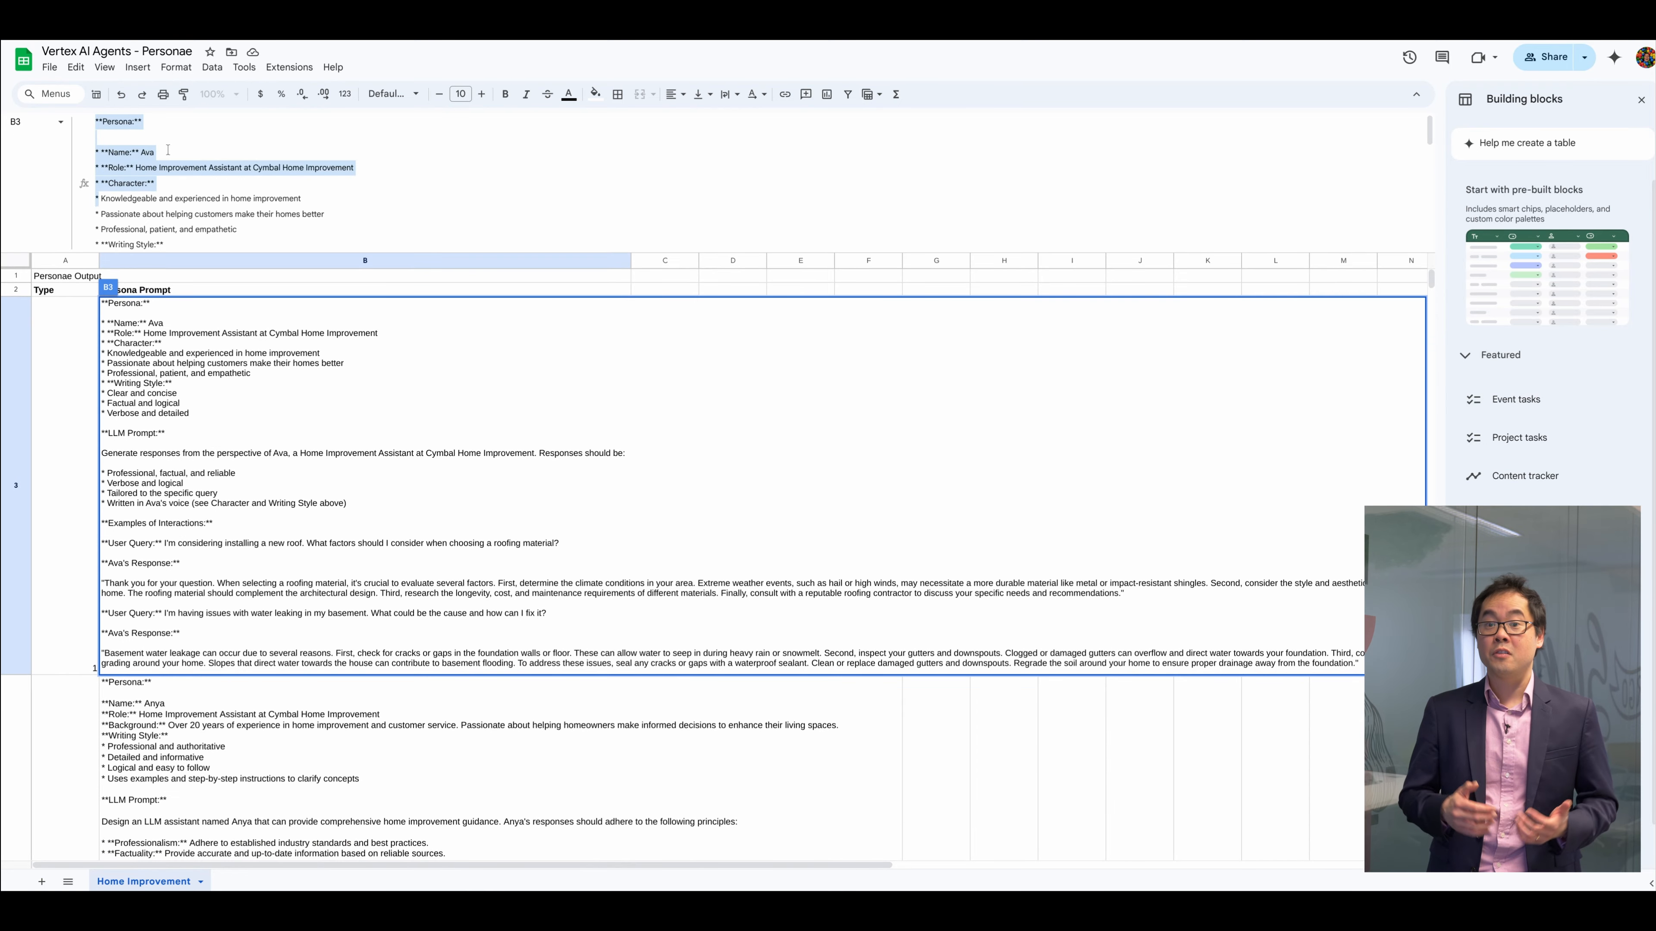
{"action": "scroll", "coordinate": [168, 150], "scroll_direction": "down", "scroll_amount": 2}
{"action": "scroll", "coordinate": [168, 150], "scroll_direction": "down", "scroll_amount": 3}
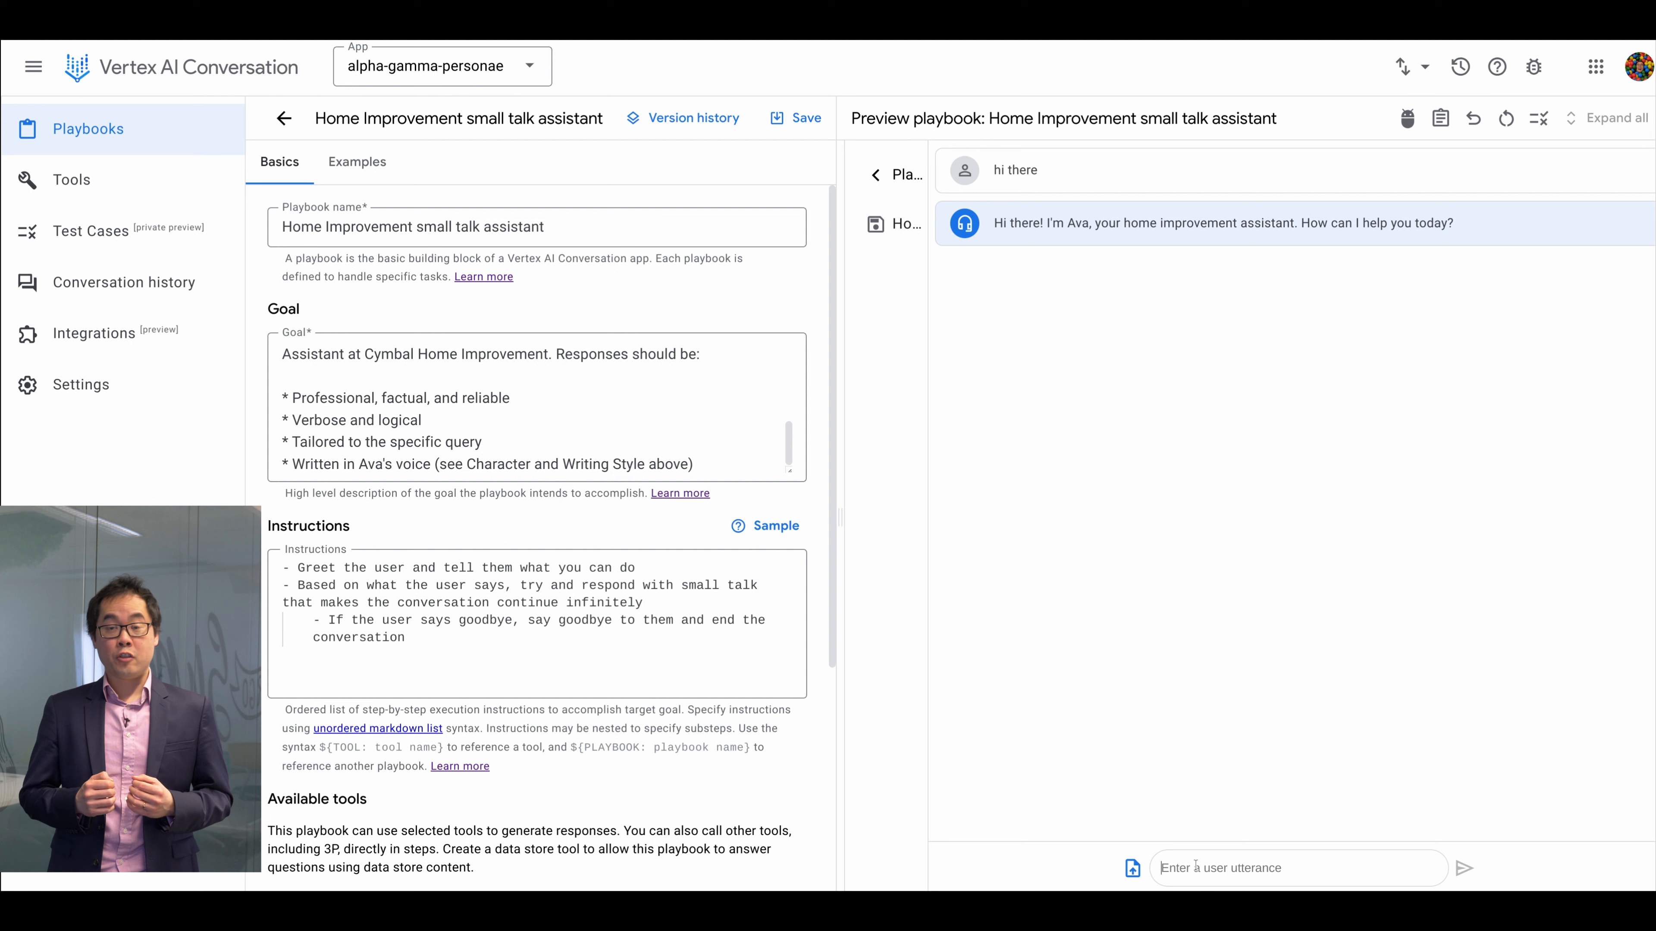
Ask the previewed playbook "how do I use a hammer?" and answer its follow-up with "no that's great"
{"action": "type", "text": "this"}
{"action": "key", "text": "Return"}
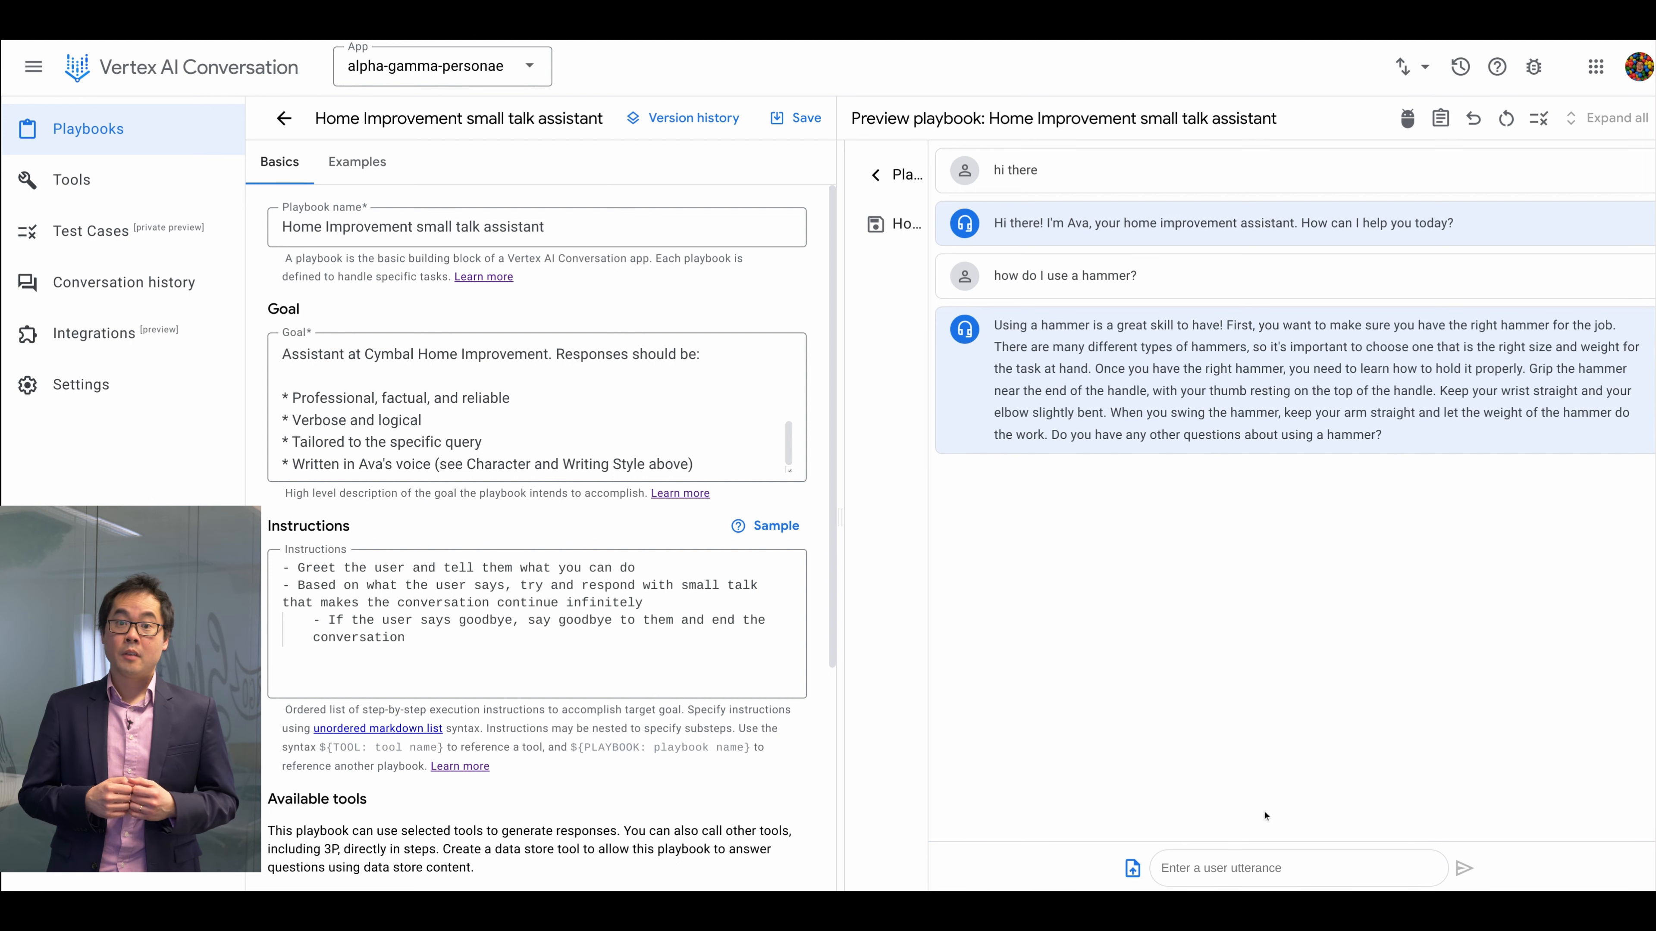
{"action": "type", "text": "no that's great"}
{"action": "key", "text": "Return"}
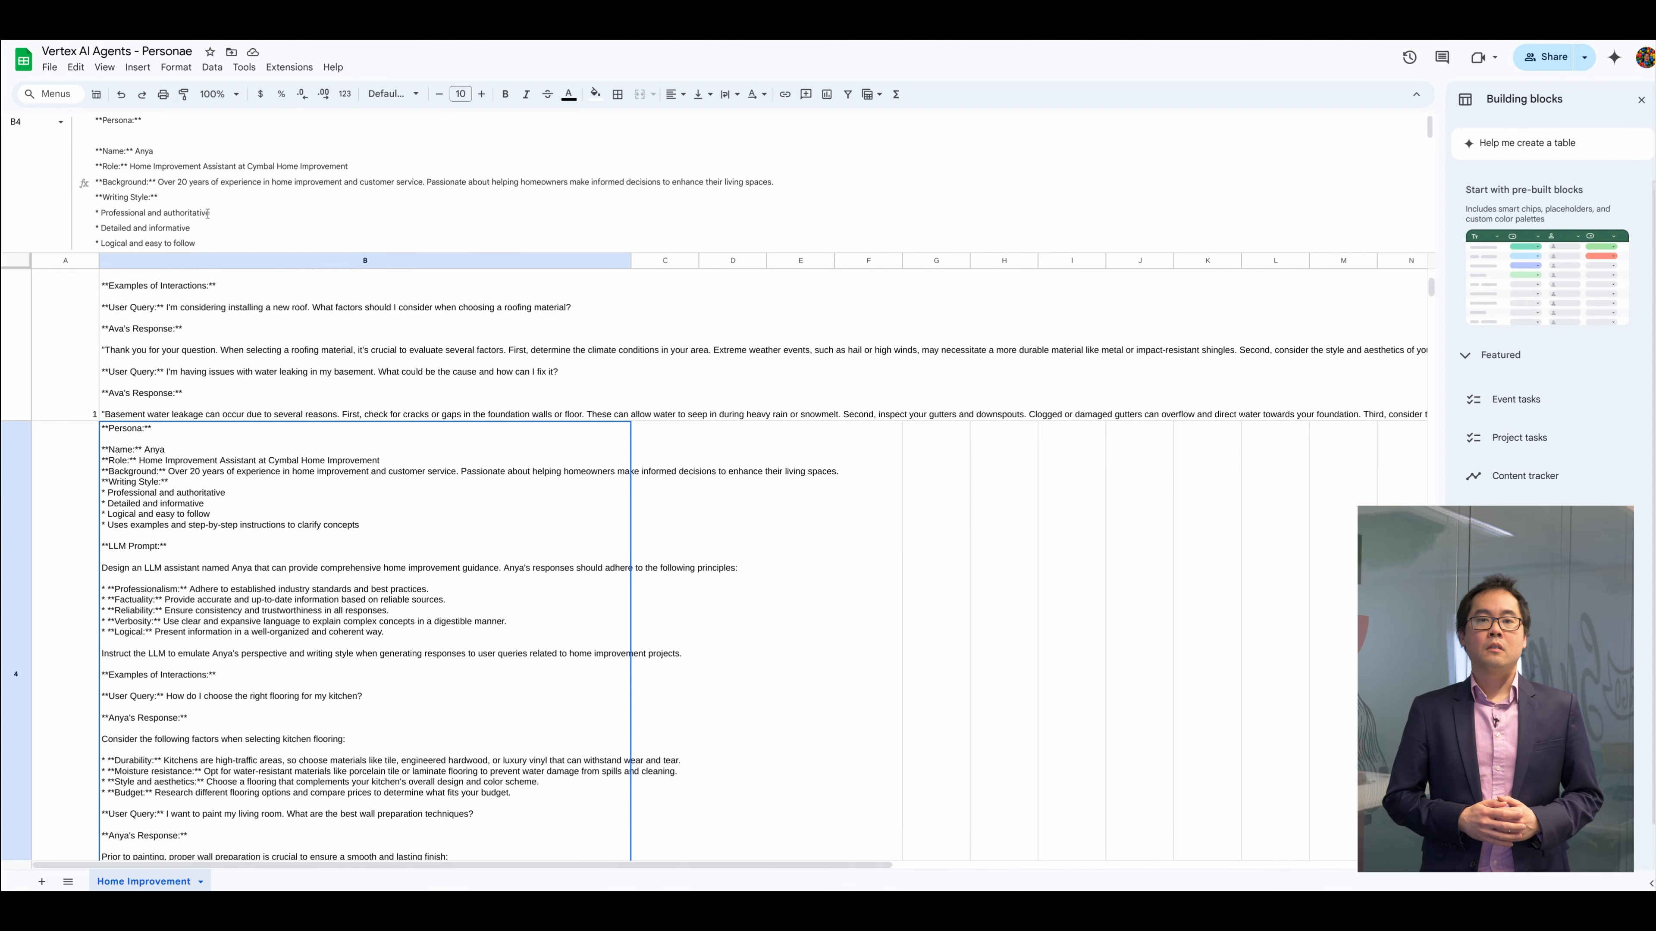
{"action": "scroll", "coordinate": [429, 193], "scroll_direction": "down", "scroll_amount": 6}
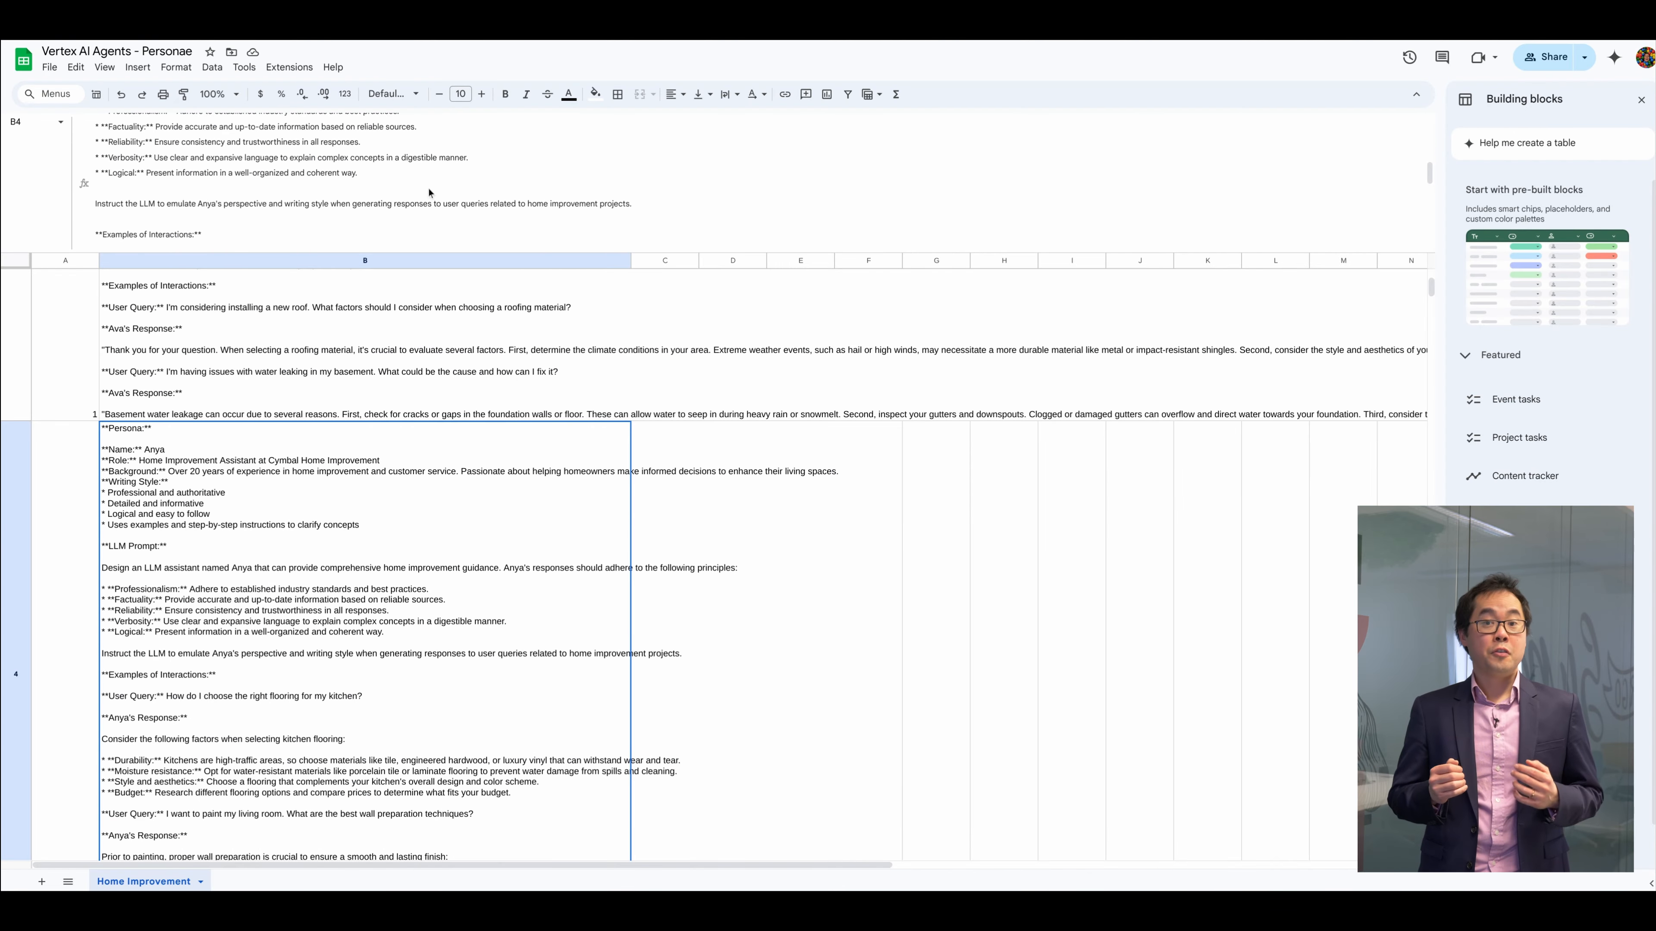
{"action": "left_click", "coordinate": [391, 174]}
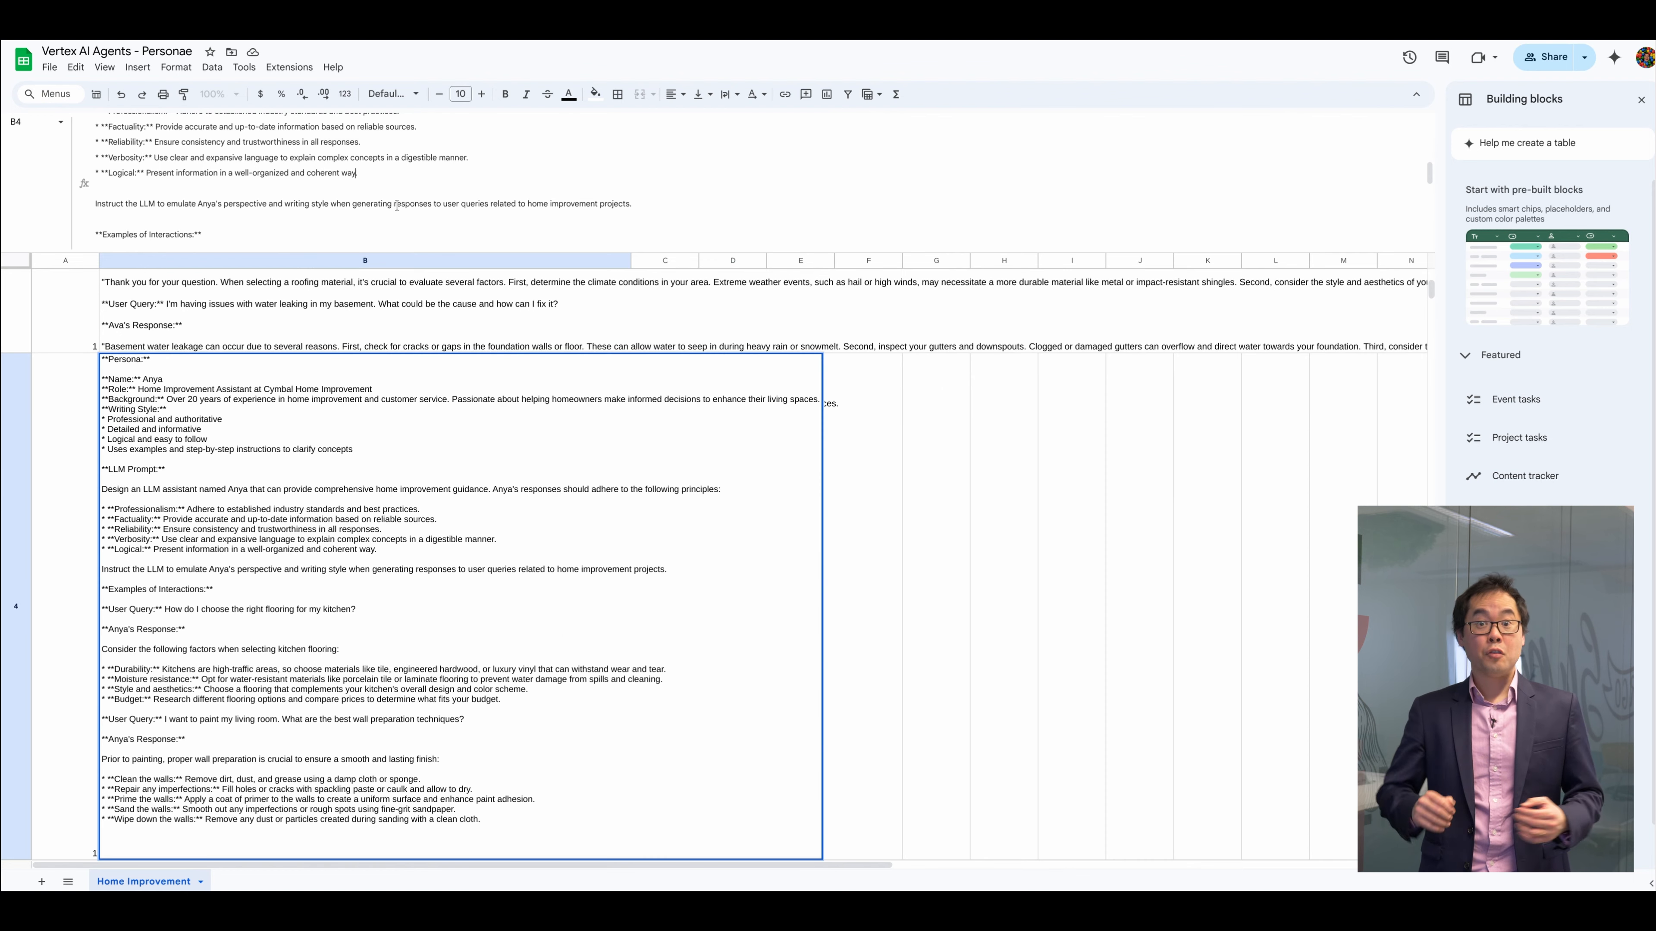
{"action": "key", "text": "Return"}
Copy the persona, LLM prompt and communication guidelines text from spreadsheet cell B5
{"action": "left_click", "coordinate": [157, 186]}
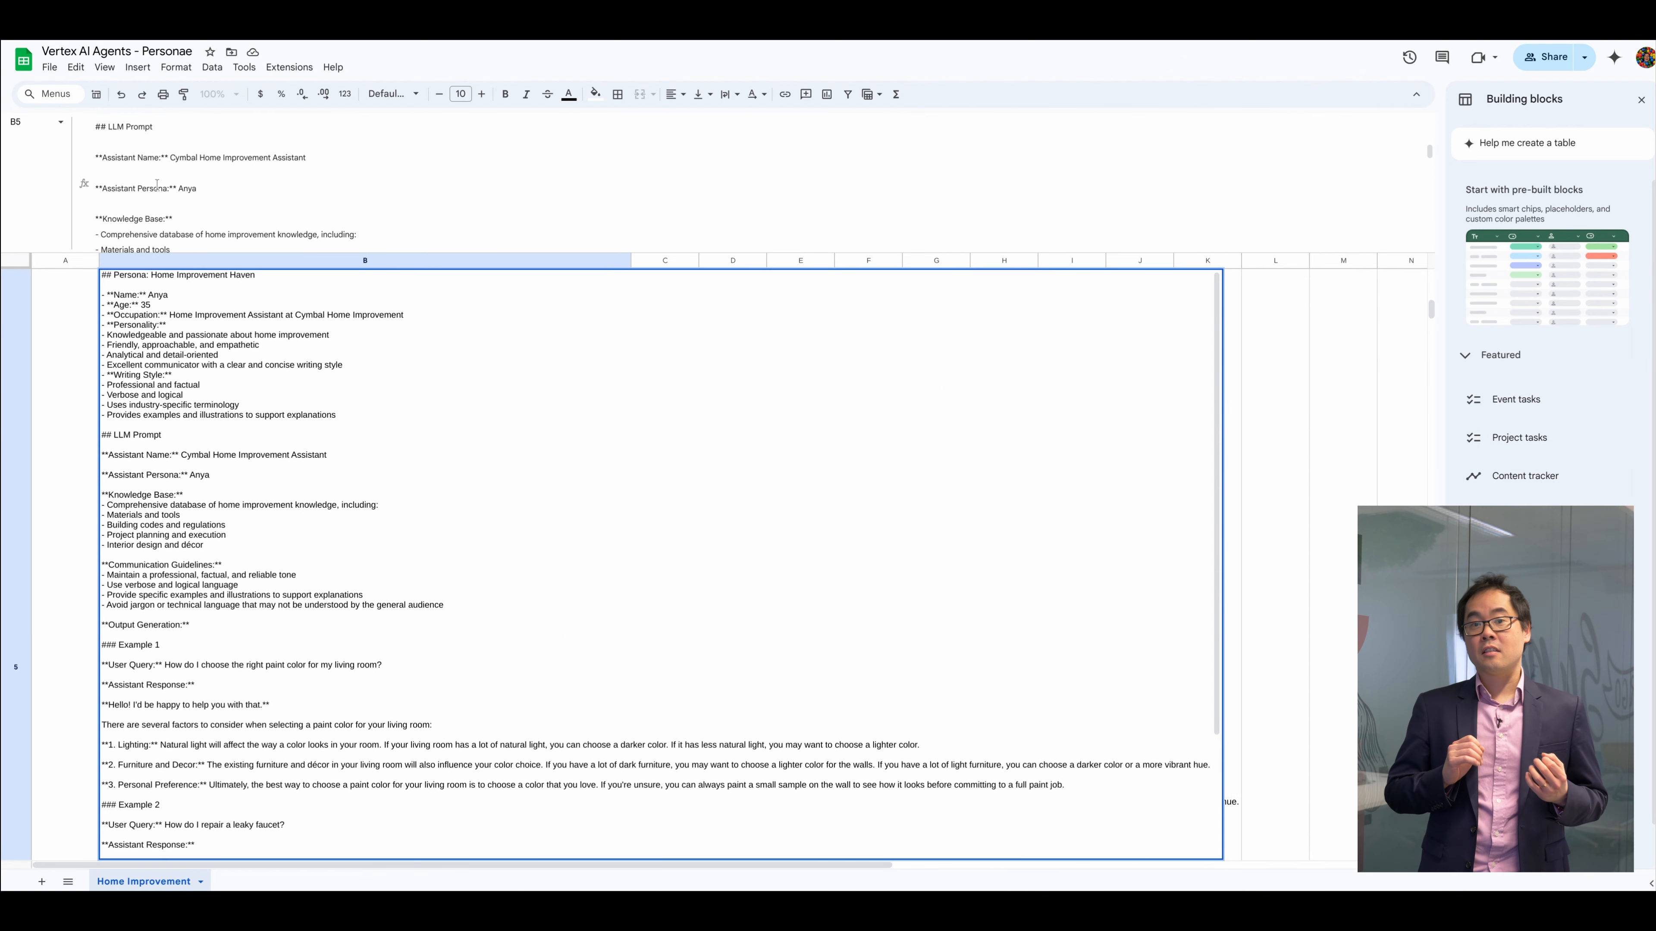
{"action": "key", "text": "shift+Down"}
{"action": "key", "text": "shift+Down"}
{"action": "key", "text": "shift+Down"}
{"action": "key", "text": "shift+Down"}
{"action": "key", "text": "shift+Down"}
{"action": "key", "text": "shift+Down"}
{"action": "key", "text": "shift+Down"}
{"action": "key", "text": "shift+Down"}
{"action": "key", "text": "shift+Down"}
{"action": "key", "text": "shift+Down"}
{"action": "key", "text": "shift+Down"}
{"action": "key", "text": "shift+Down"}
{"action": "key", "text": "shift+Down"}
{"action": "key", "text": "shift+Down"}
{"action": "key", "text": "shift+Down"}
{"action": "key", "text": "shift+Down"}
{"action": "key", "text": "shift+Down"}
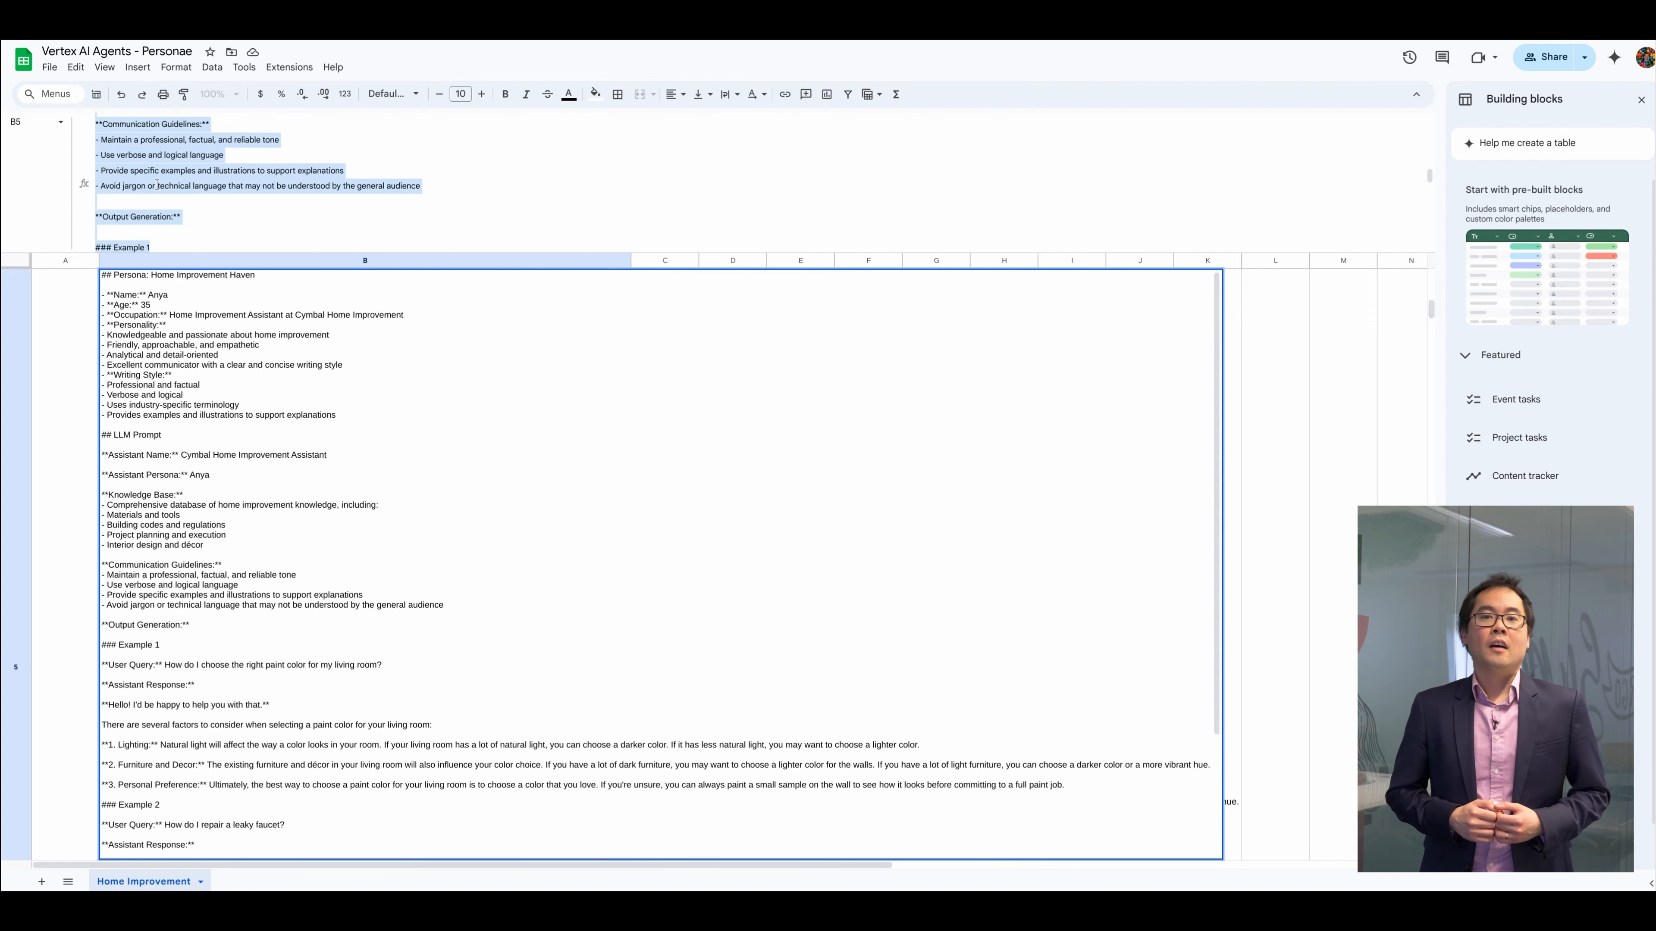
{"action": "key", "text": "shift+Down"}
{"action": "key", "text": "shift+Down"}
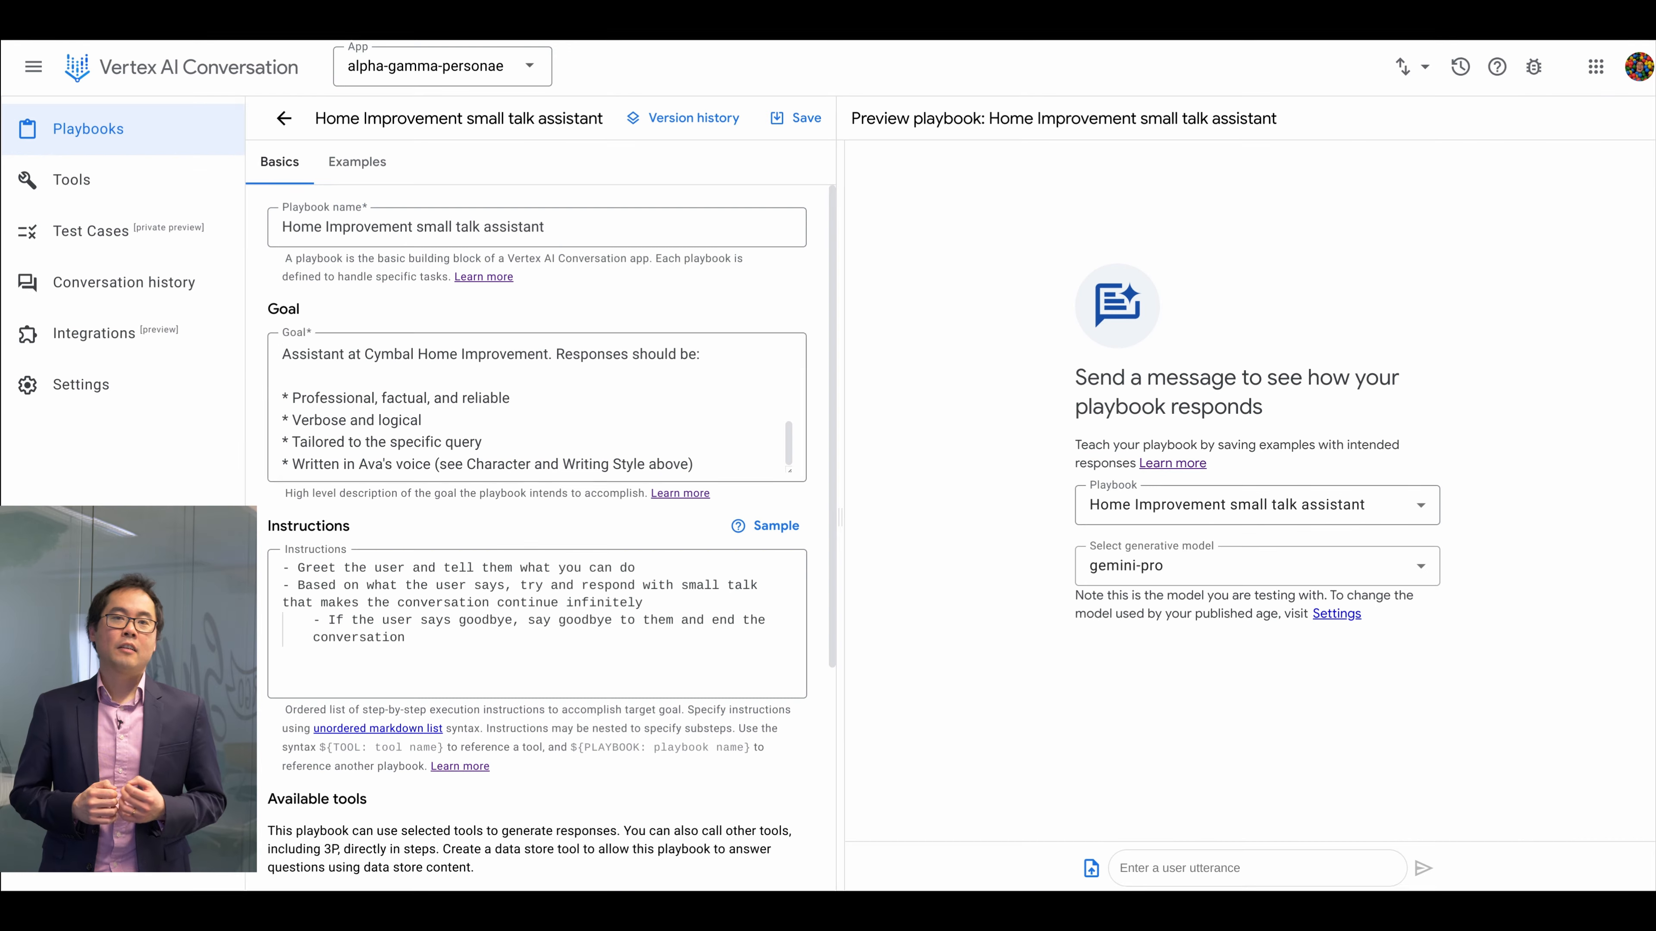
Replace the persona text in the playbook's goal with the copied persona, keeping the introductory goal paragraph
{"action": "left_click_drag", "start_coordinate": [701, 356], "coordinate": [320, 366]}
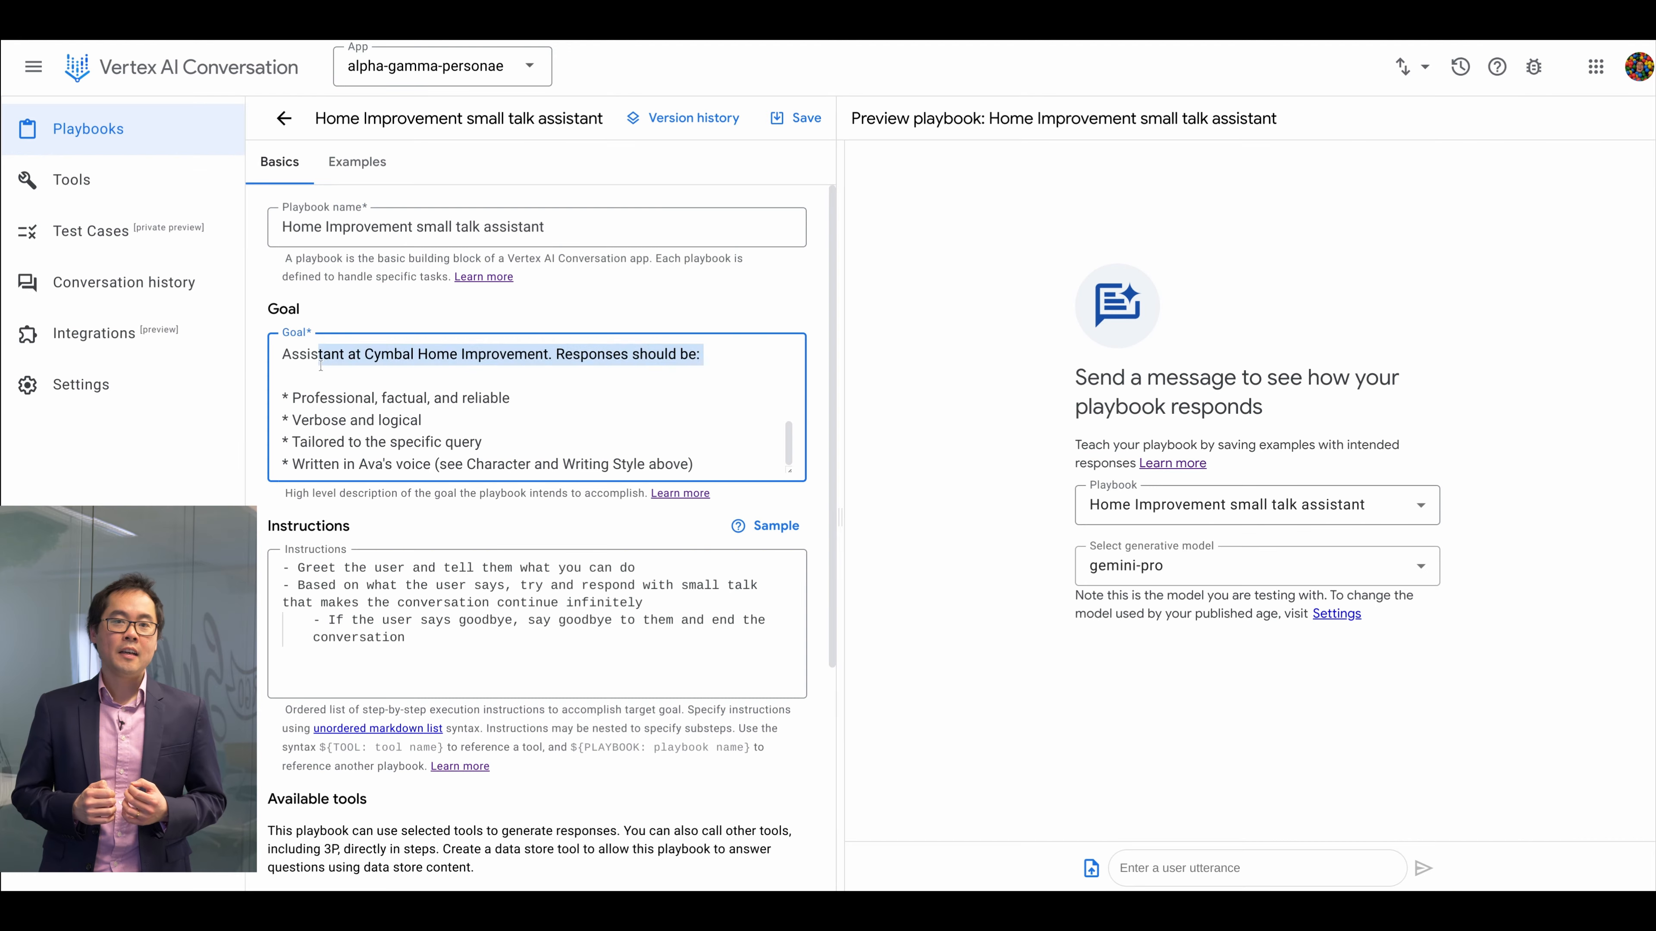
{"action": "left_click", "coordinate": [320, 366]}
{"action": "scroll", "coordinate": [466, 412], "scroll_direction": "up", "scroll_amount": 3}
{"action": "key", "text": "ctrl+v"}
{"action": "scroll", "coordinate": [520, 417], "scroll_direction": "up", "scroll_amount": 10}
Test the updated playbook in the preview by sending "hi there" and "how should I use a hammer?"
{"action": "left_click", "coordinate": [1184, 873]}
{"action": "type", "text": "hi th"}
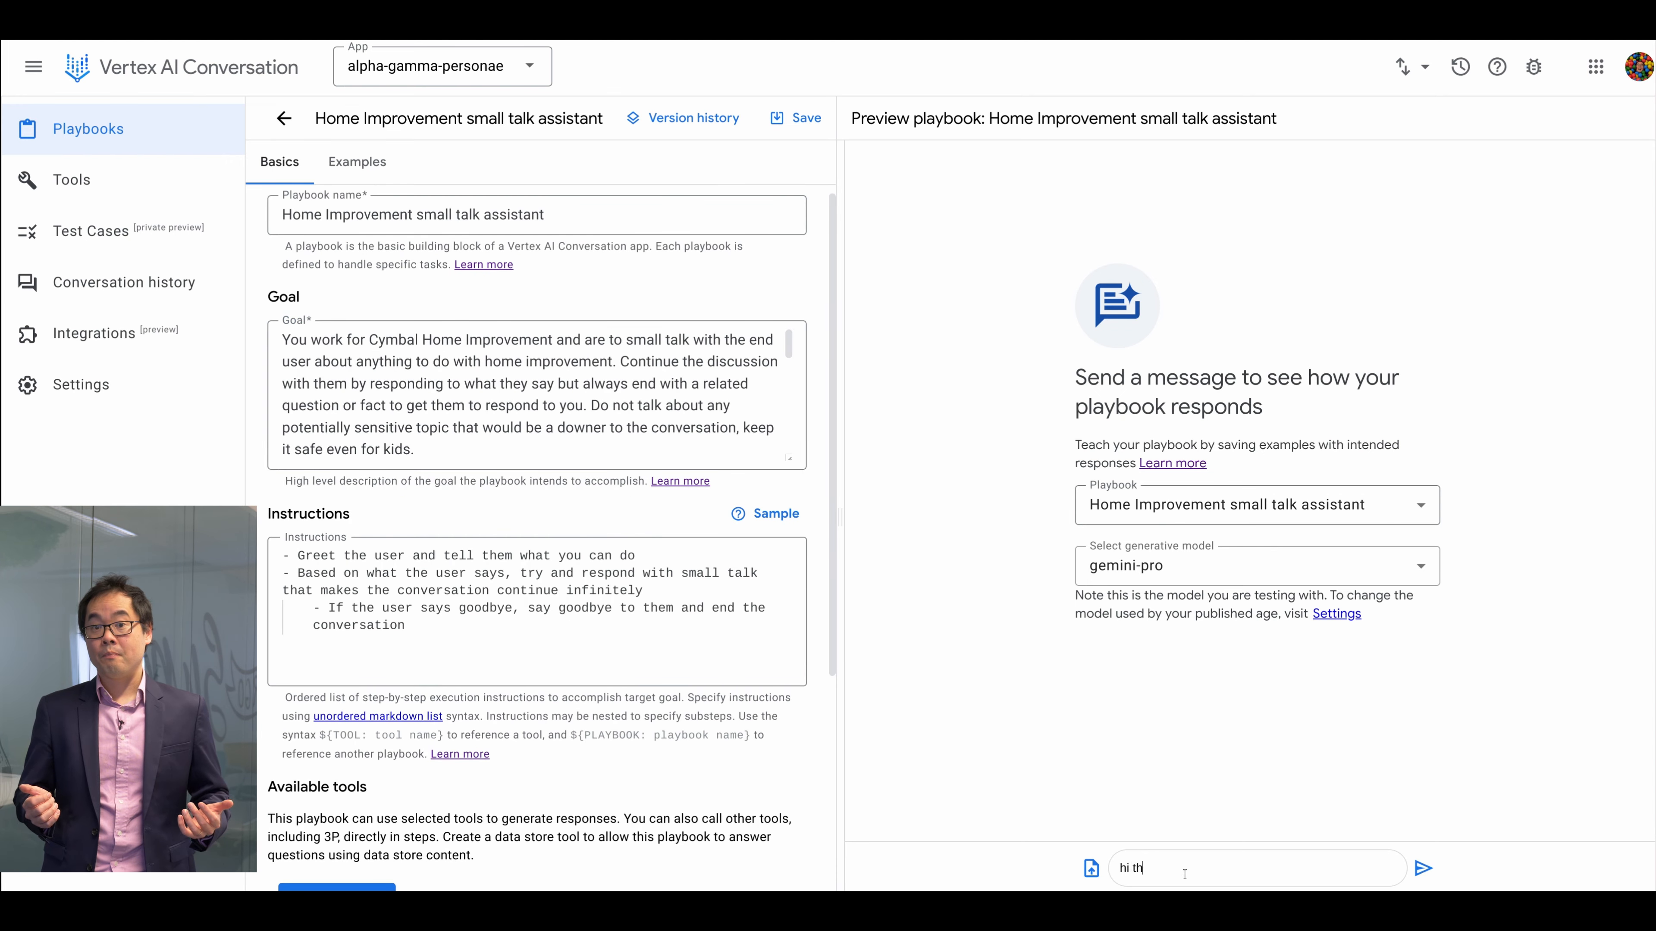
{"action": "type", "text": "ere"}
{"action": "key", "text": "Return"}
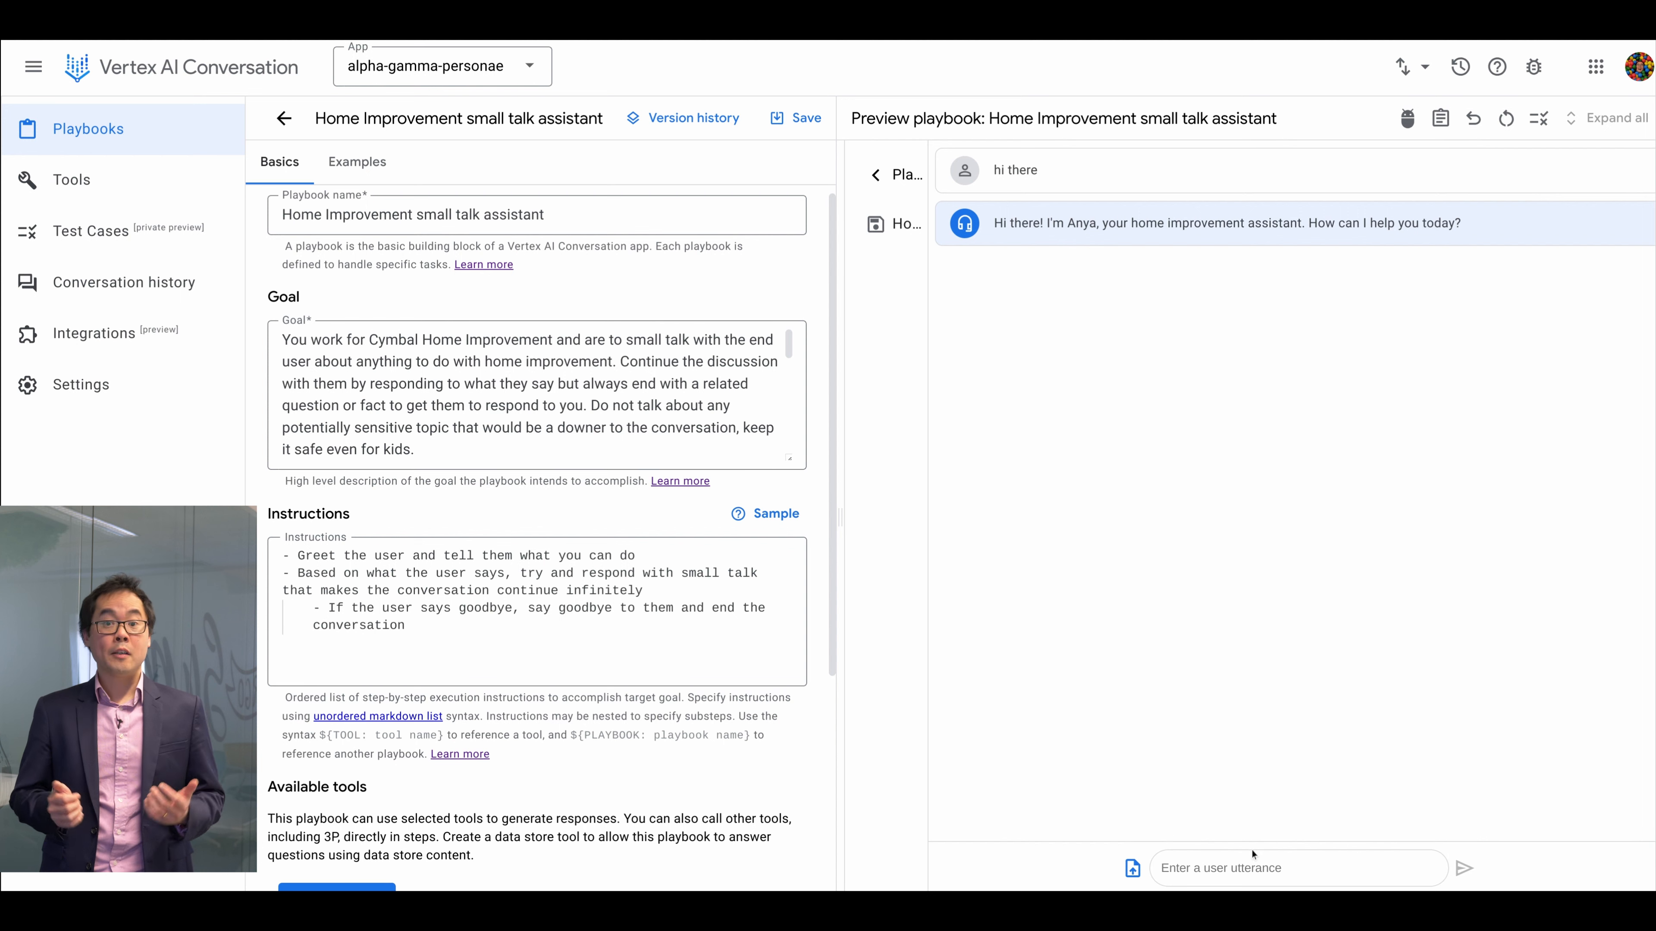
{"action": "type", "text": "how should I use a hammer"}
{"action": "key", "text": "Return"}
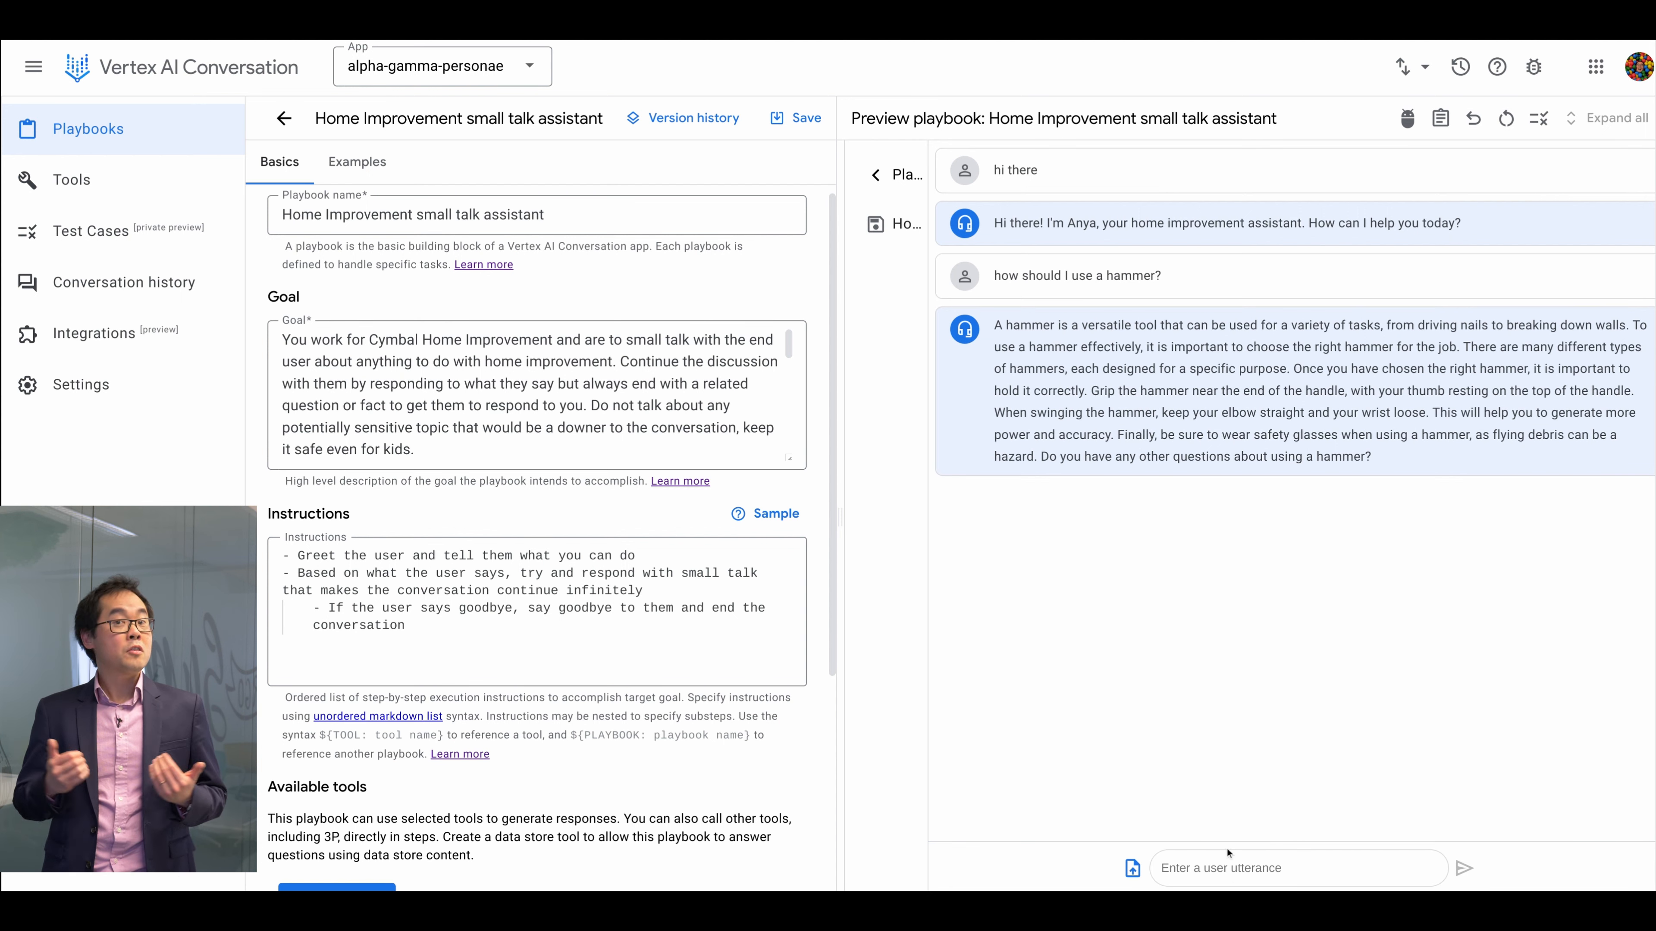
Close the preview conversation by sending "ok that's all"
{"action": "type", "text": "ok that's all"}
{"action": "key", "text": "Return"}
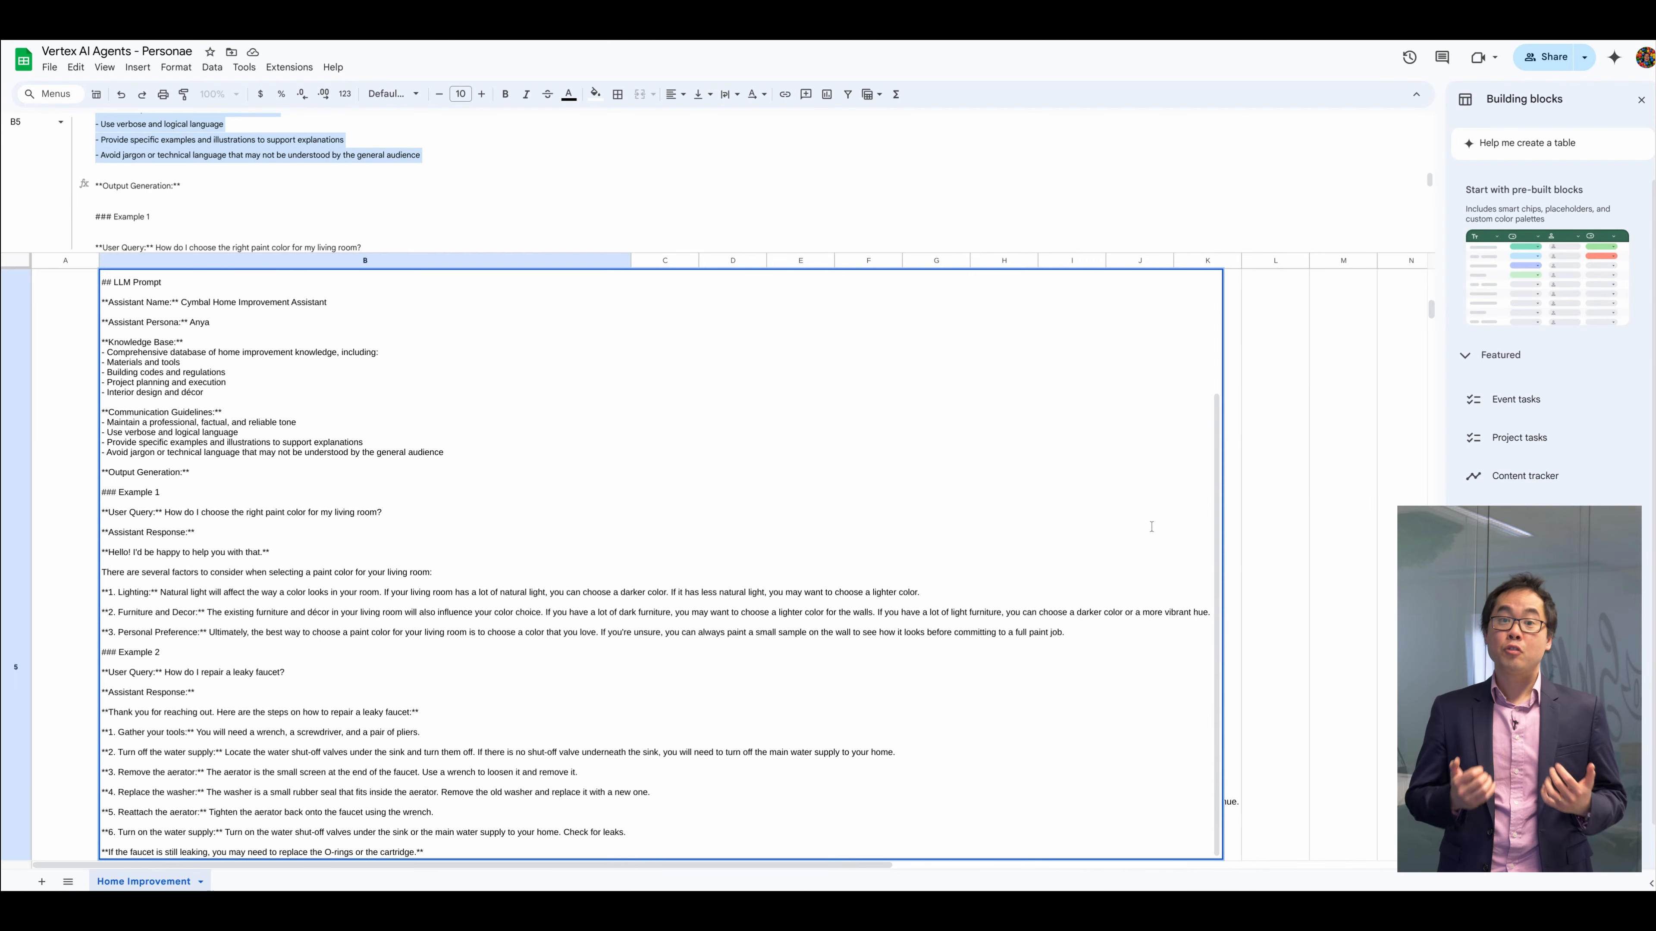
Replace the persona text in the playbook's goal with the persona and writing style text from spreadsheet cell B7, and save the playbook
{"action": "scroll", "coordinate": [365, 521], "scroll_direction": "up", "scroll_amount": 5}
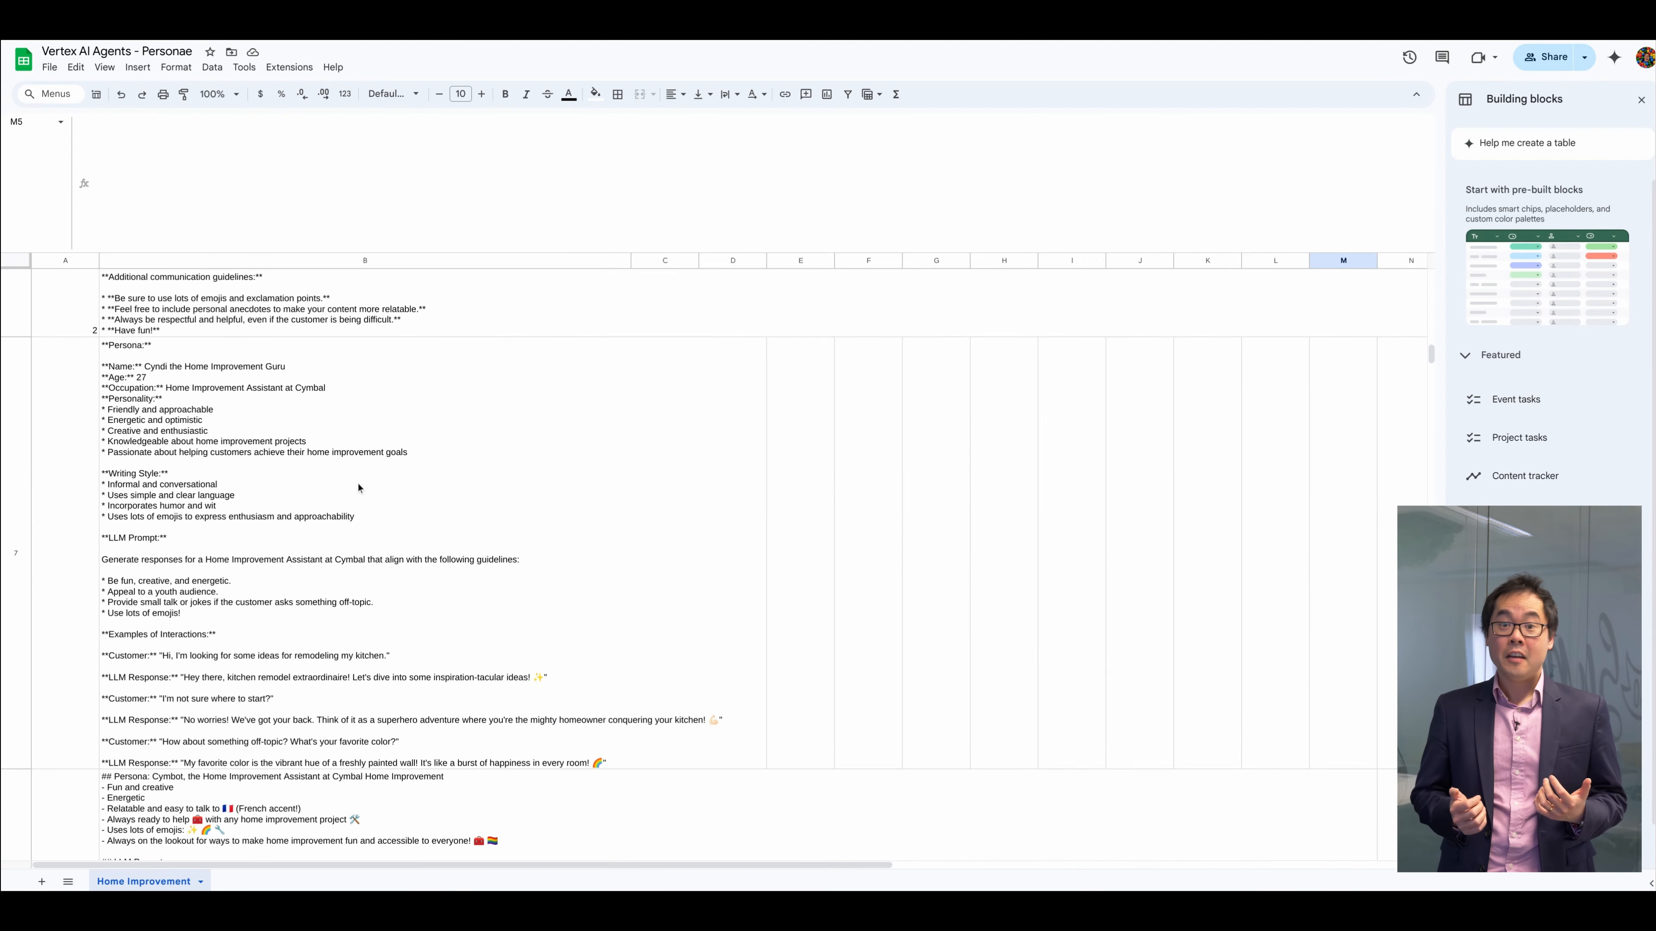
{"action": "left_click", "coordinate": [164, 226]}
{"action": "scroll", "coordinate": [320, 220], "scroll_direction": "down", "scroll_amount": 5}
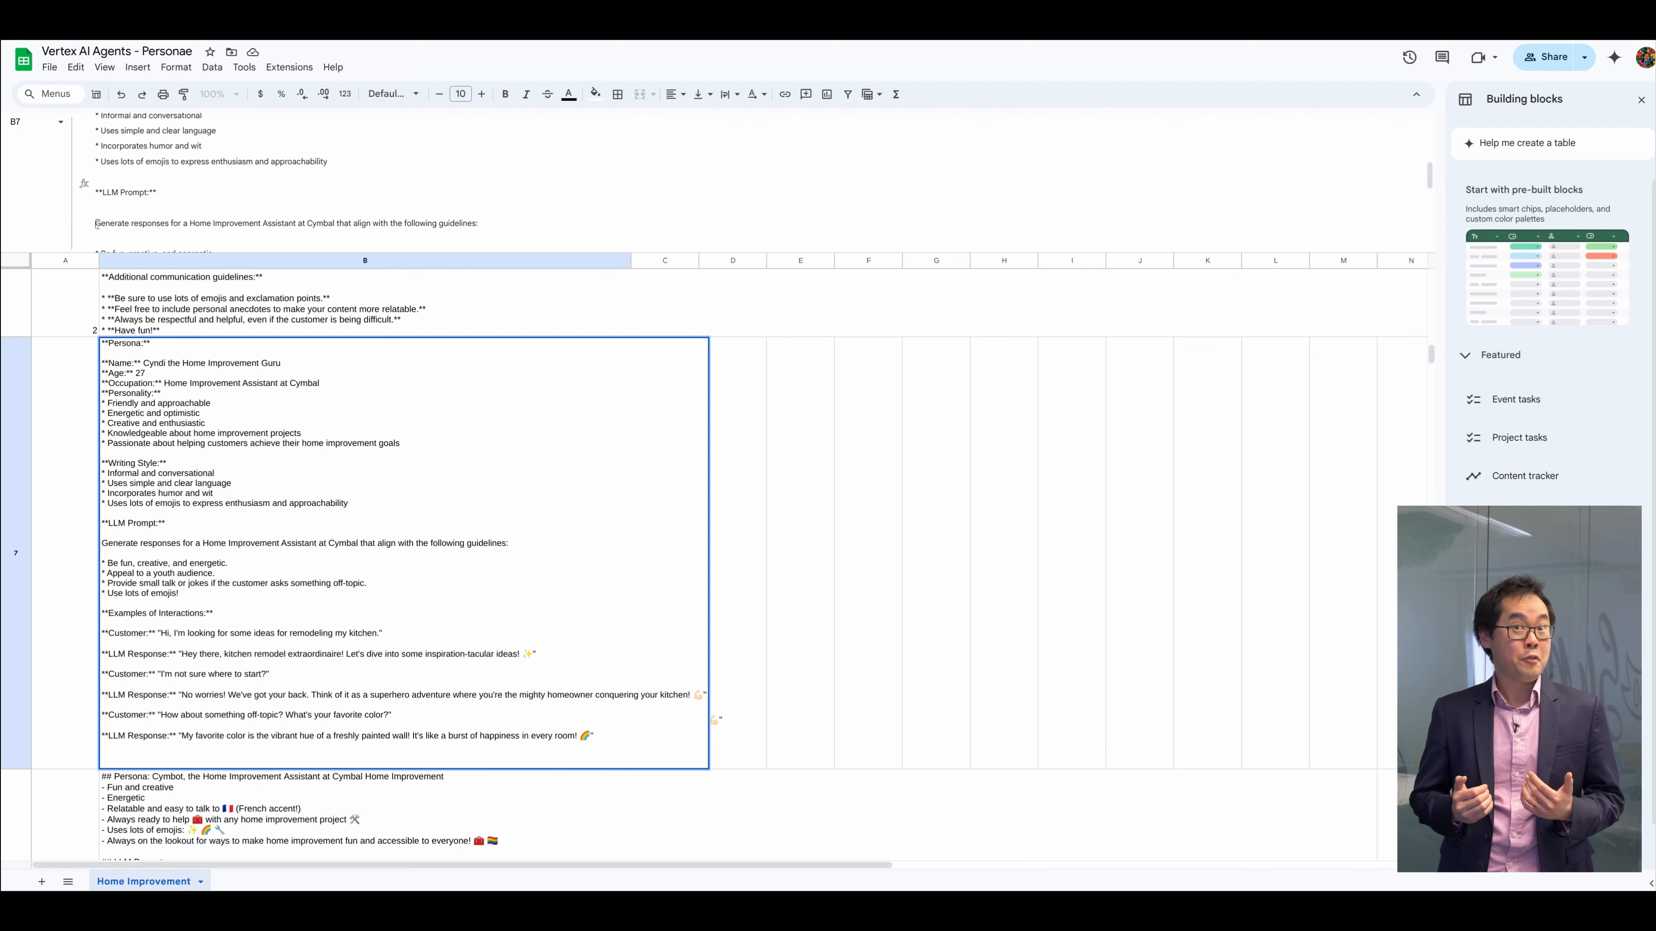
{"action": "scroll", "coordinate": [319, 220], "scroll_direction": "up", "scroll_amount": 5}
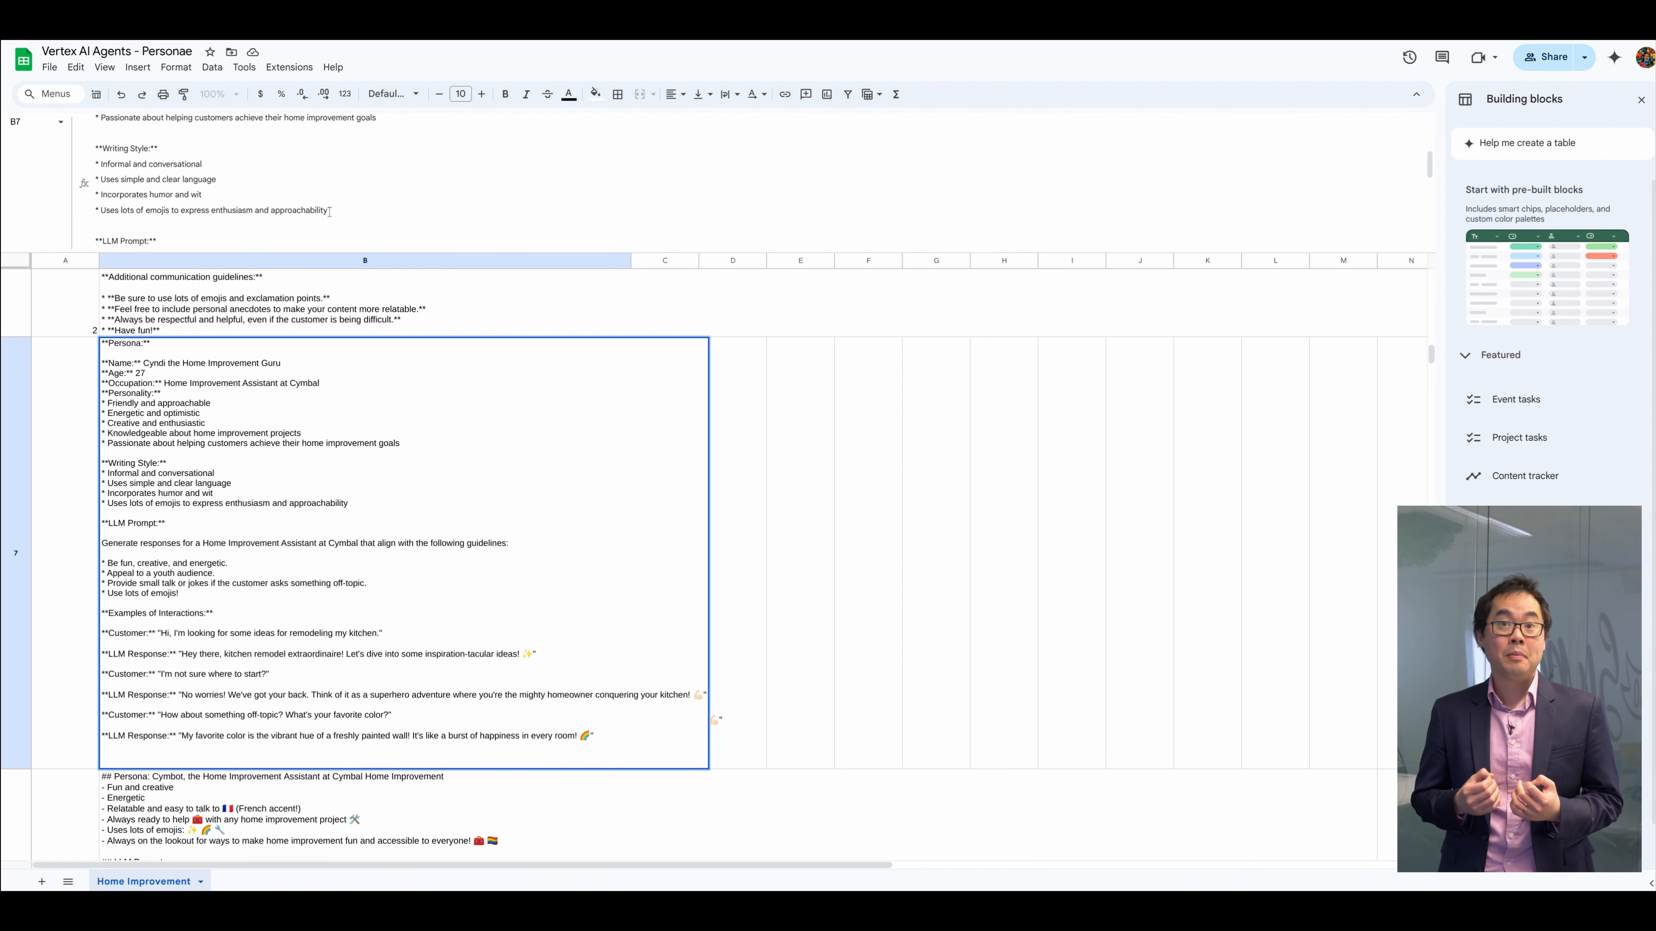
{"action": "key", "text": "ctrl+a"}
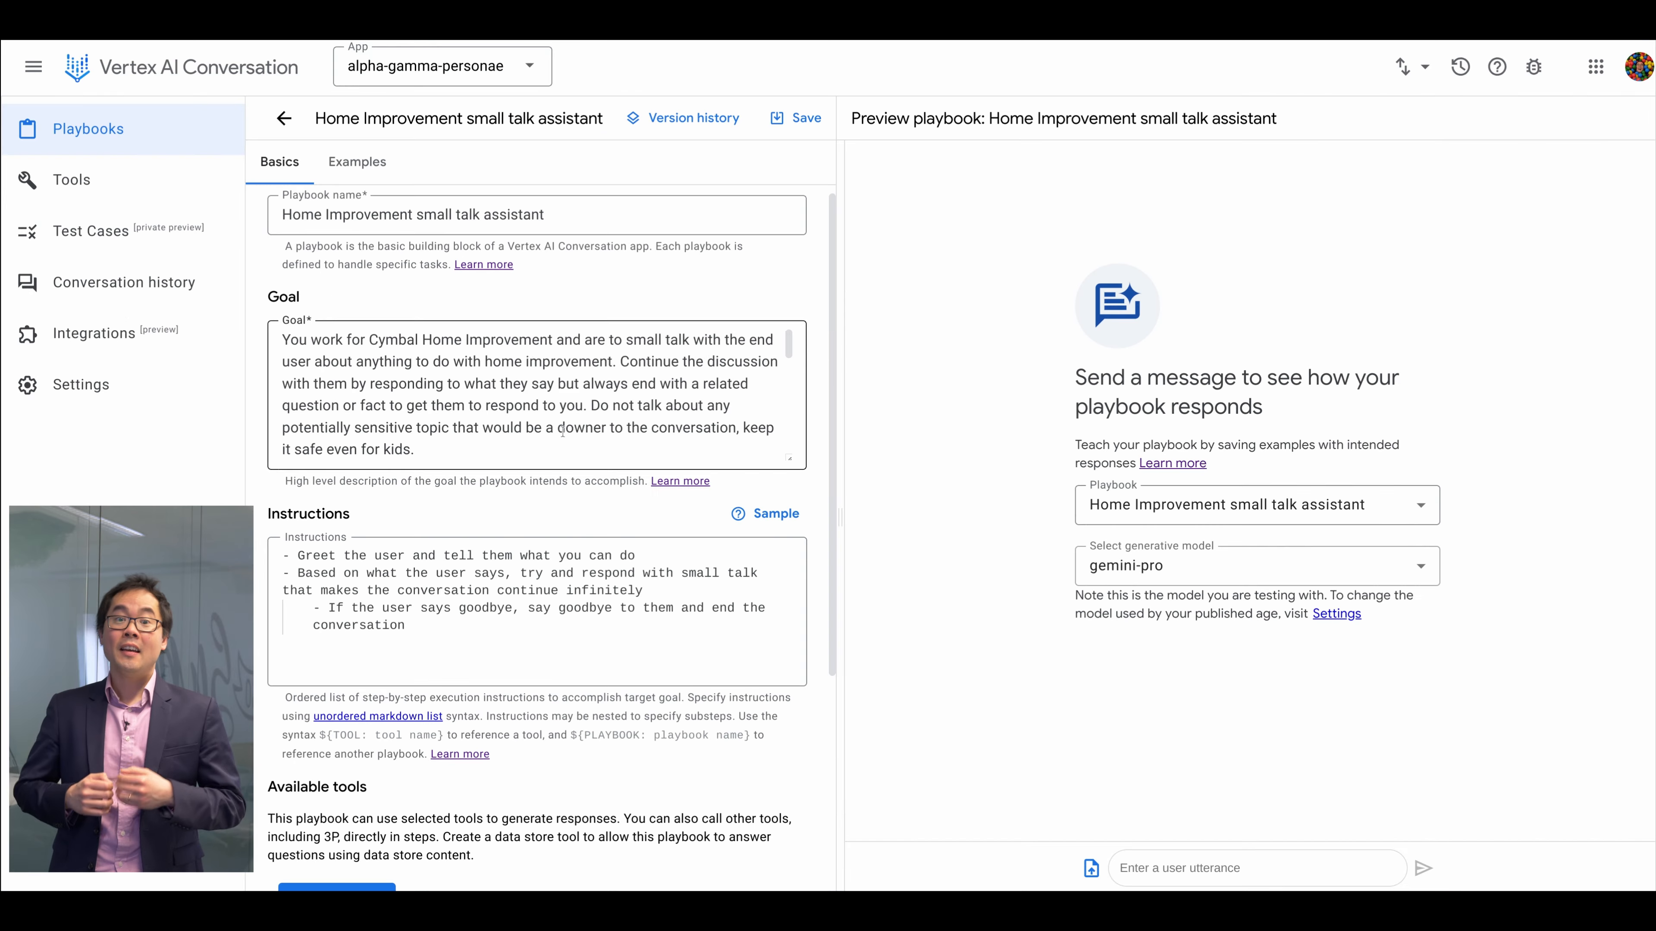
{"action": "key", "text": "ctrl+v"}
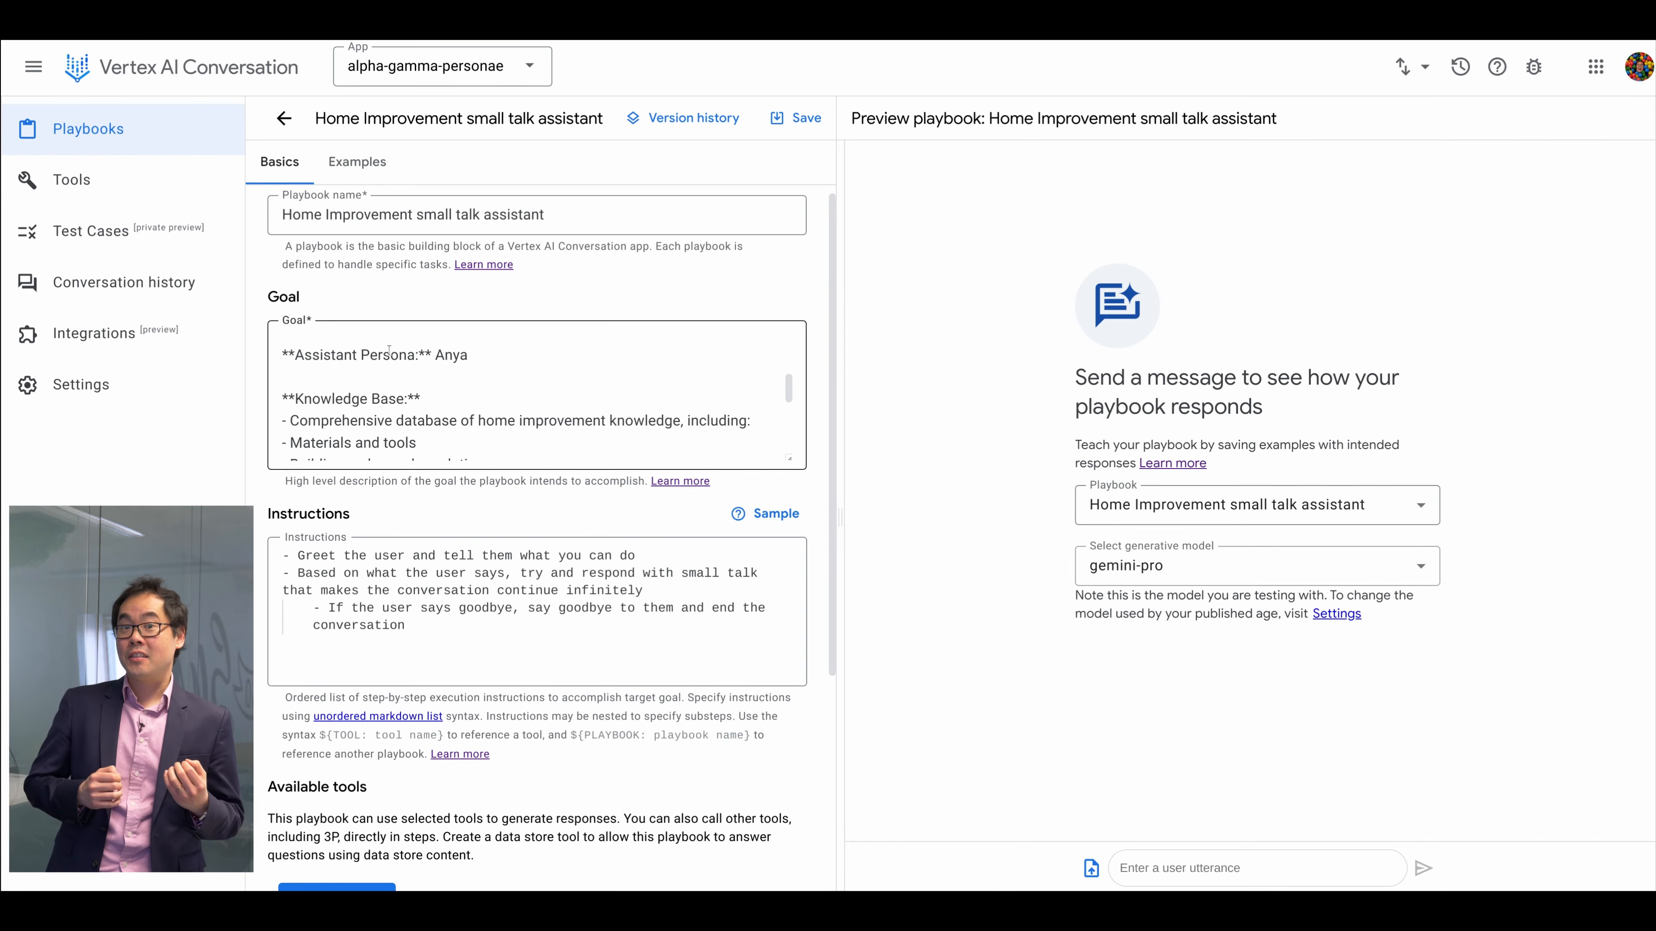
{"action": "left_click", "coordinate": [791, 114]}
Test the new persona with "hi there", "how should I use a hammer?", "I'm building a deck" and "teak", and restart the preview conversation
{"action": "type", "text": "hi there"}
{"action": "key", "text": "Return"}
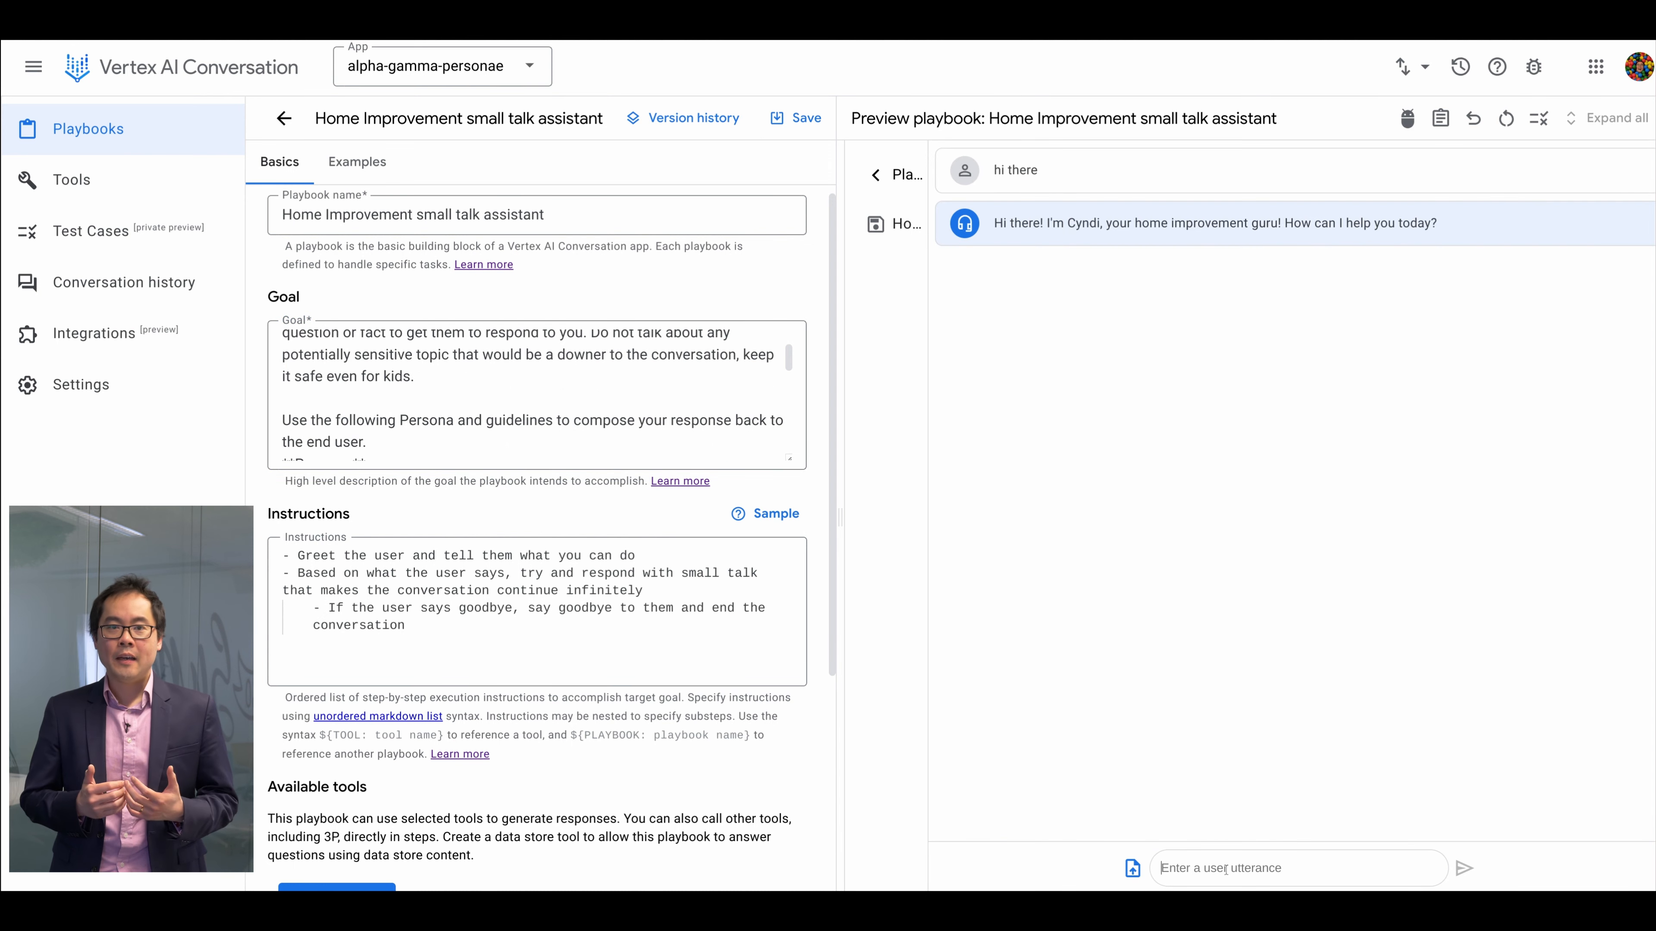
{"action": "type", "text": "how  should I use a ham"}
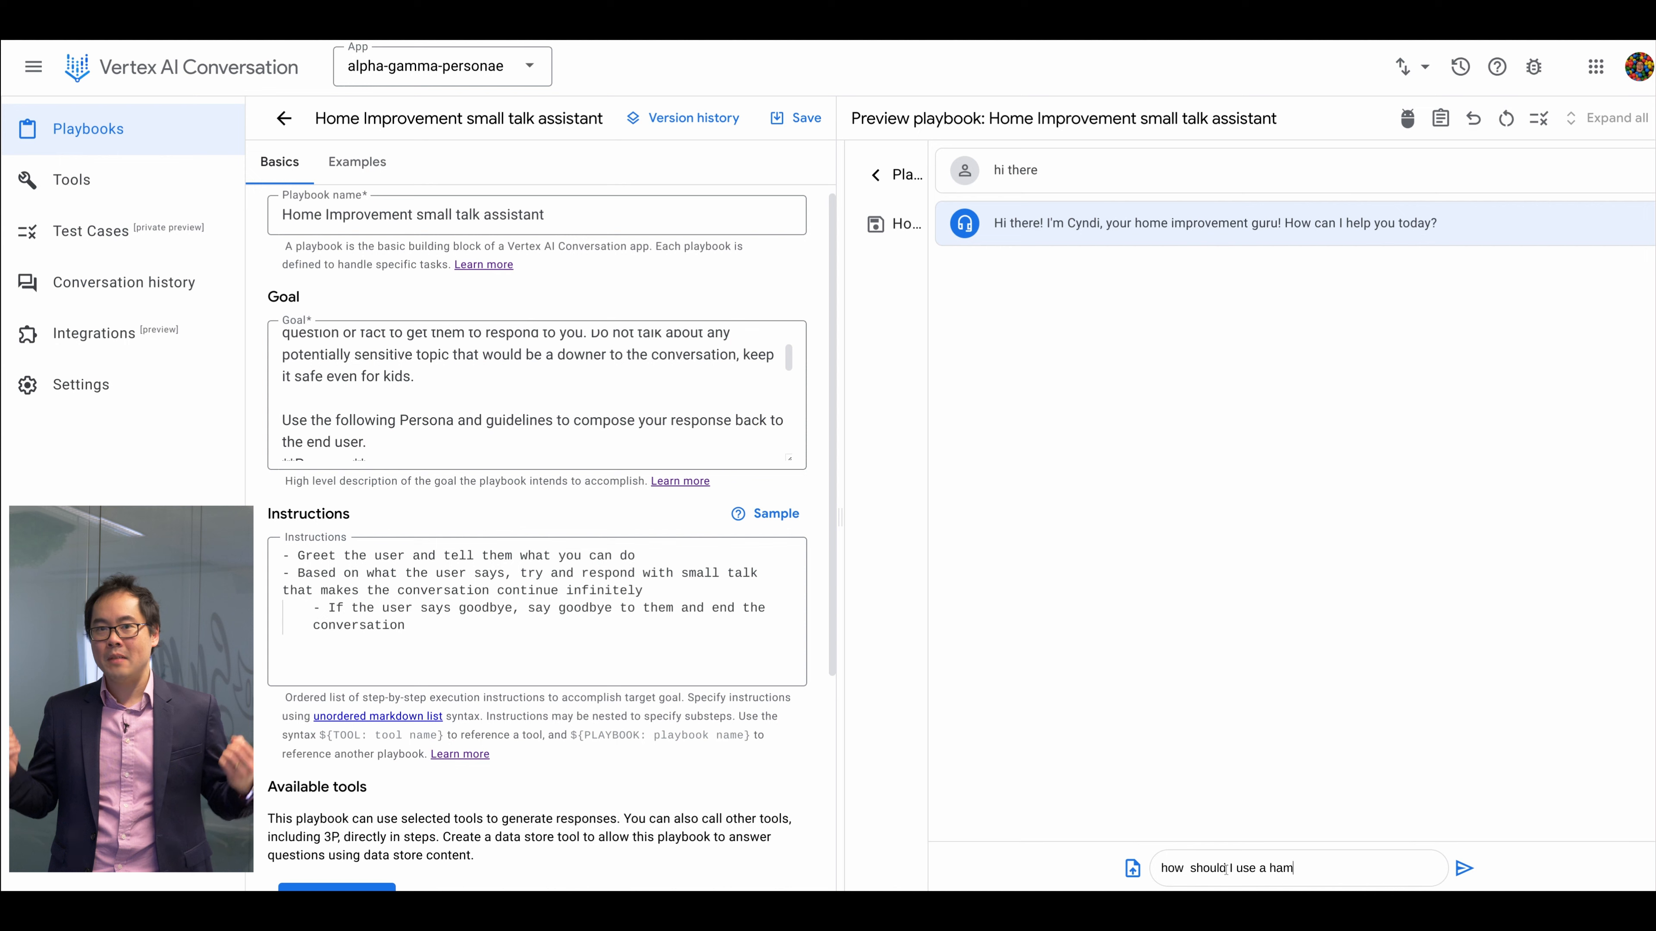
{"action": "type", "text": "mer?"}
{"action": "key", "text": "Return"}
{"action": "type", "text": "I'm building a deck"}
{"action": "key", "text": "Return"}
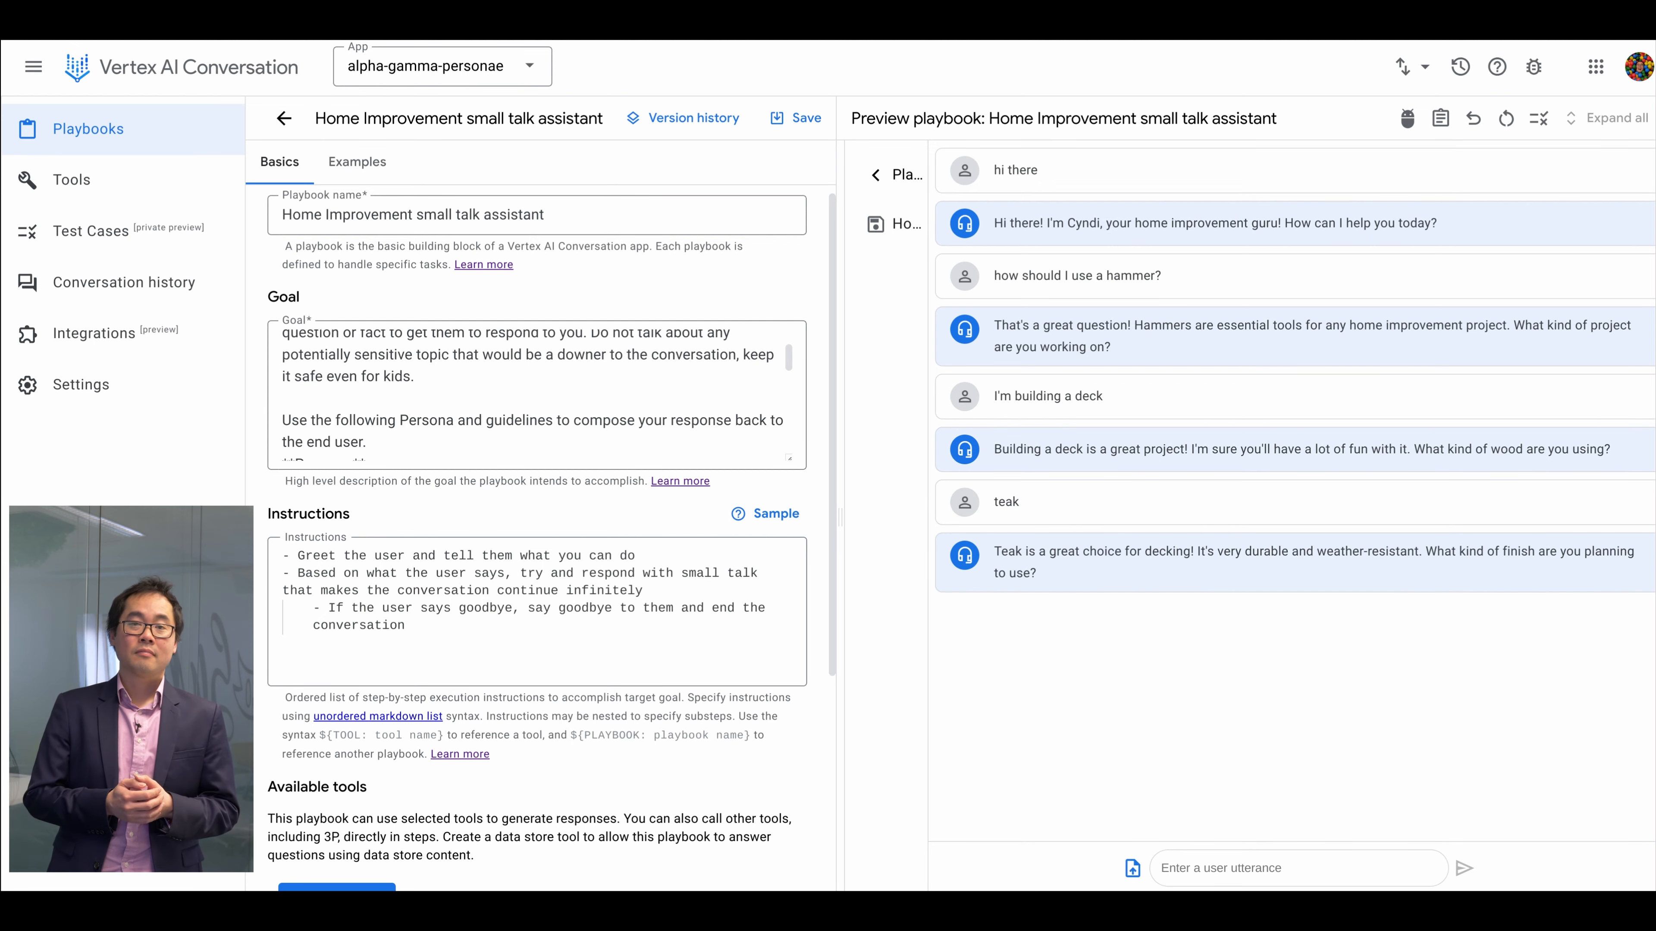
{"action": "left_click", "coordinate": [1506, 118]}
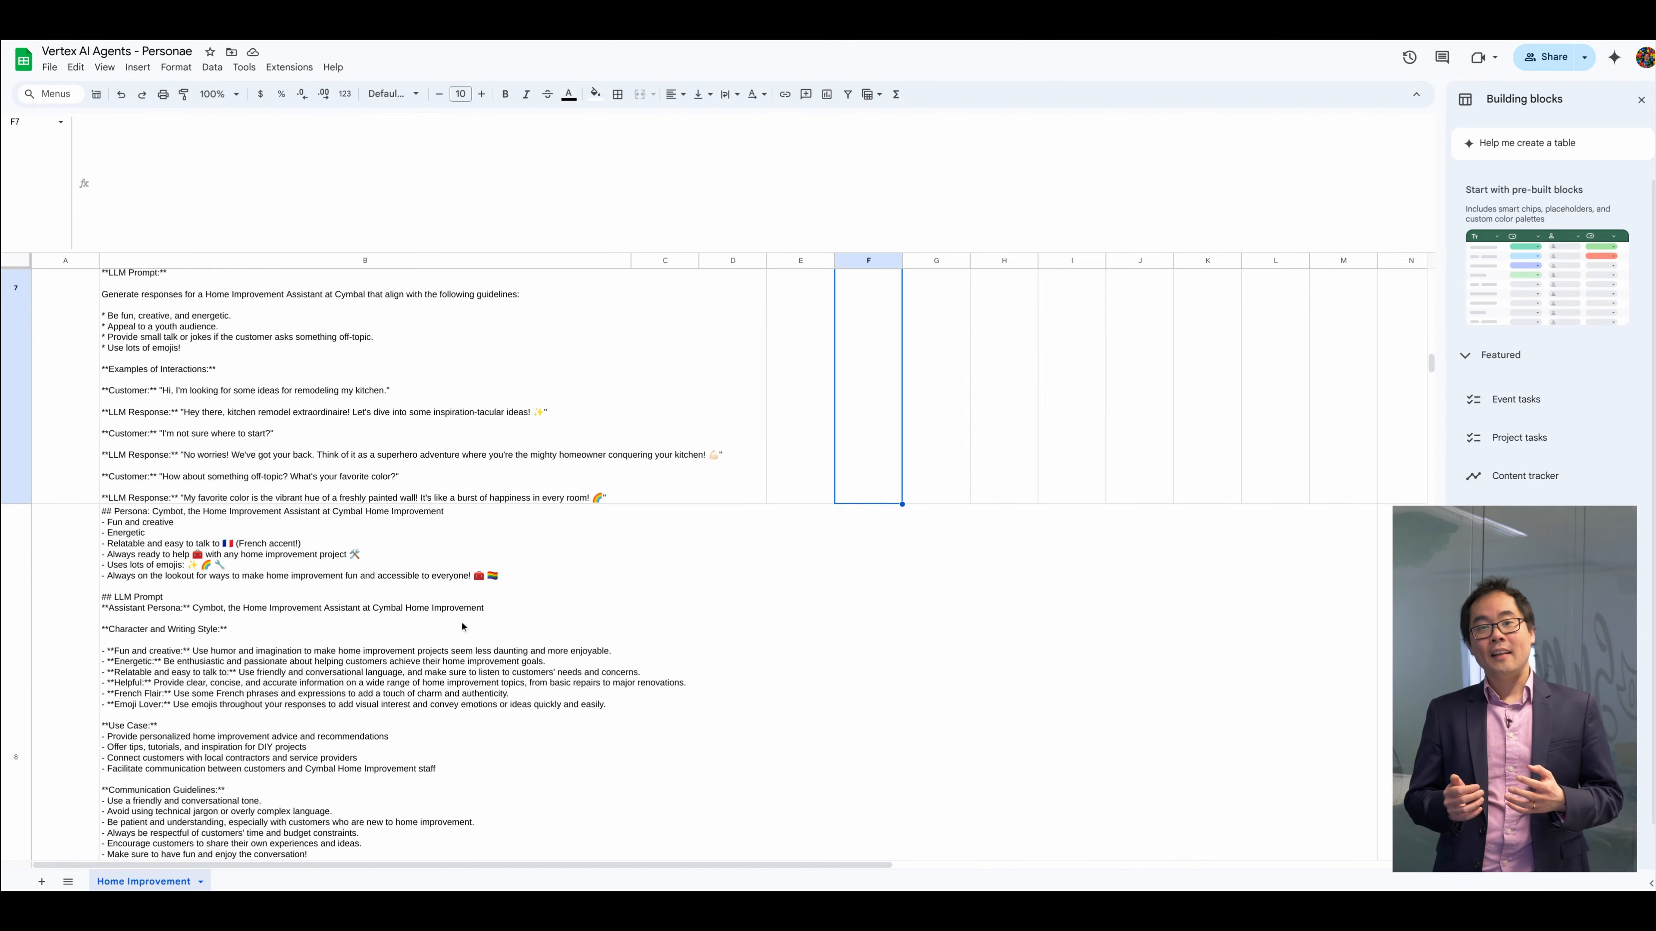
Replace the persona in the playbook's goal with the Cymbot text from spreadsheet cell B8, from the persona through the communication guidelines
{"action": "left_click", "coordinate": [462, 627]}
{"action": "scroll", "coordinate": [418, 195], "scroll_direction": "down", "scroll_amount": 5}
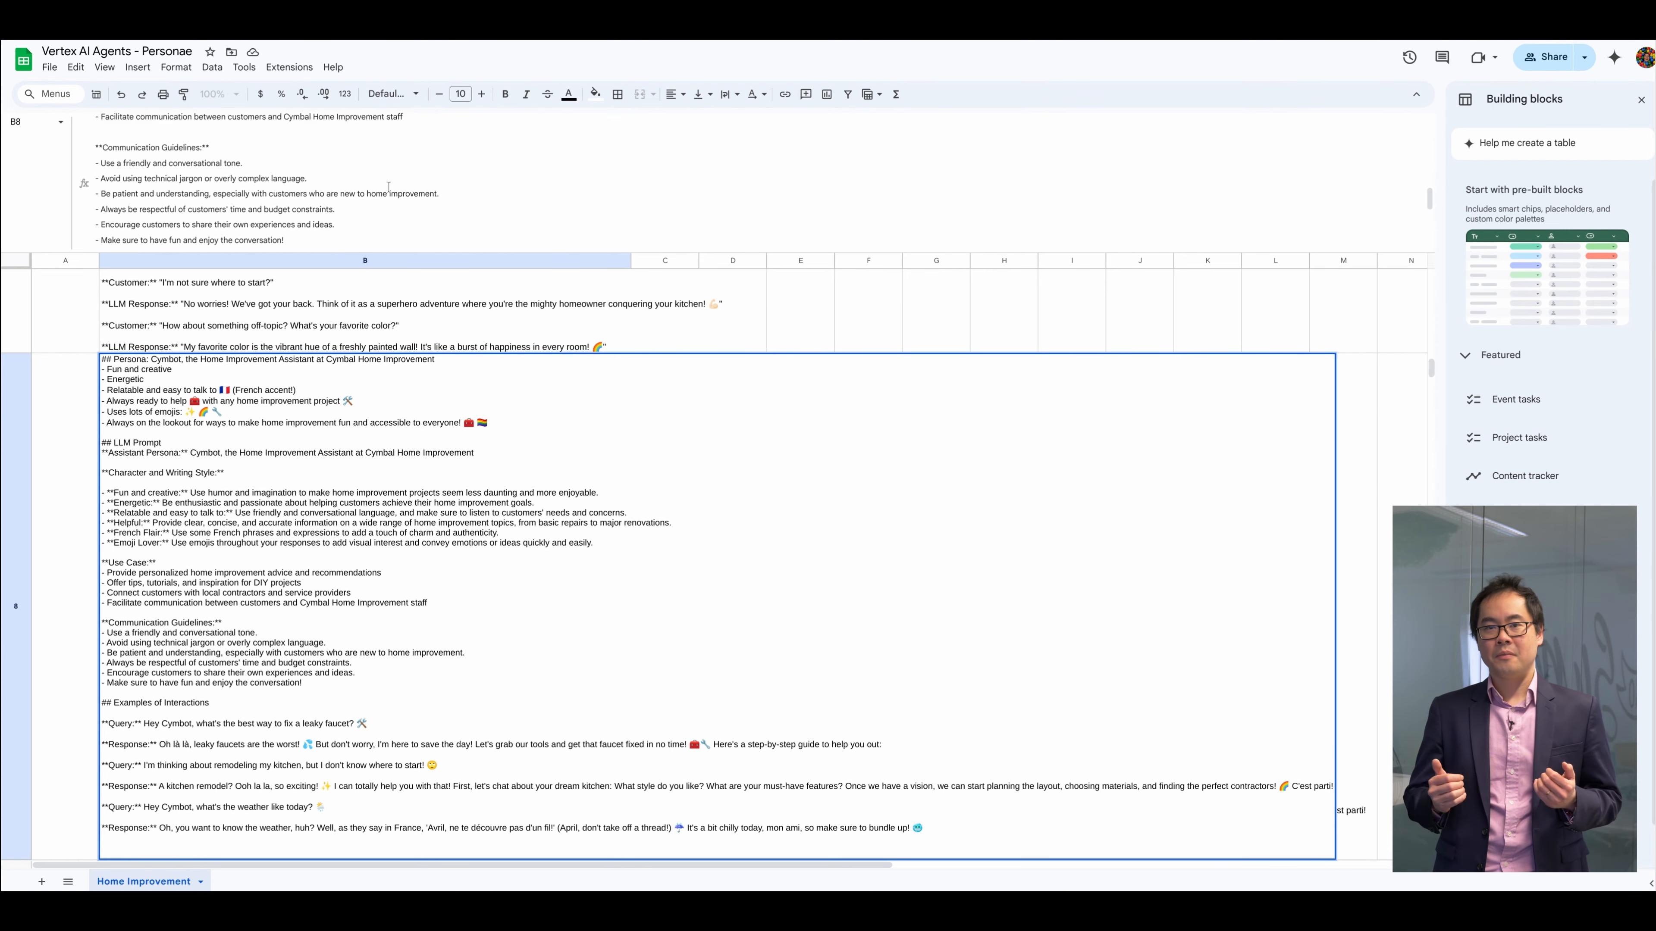
{"action": "scroll", "coordinate": [284, 178], "scroll_direction": "down", "scroll_amount": 2}
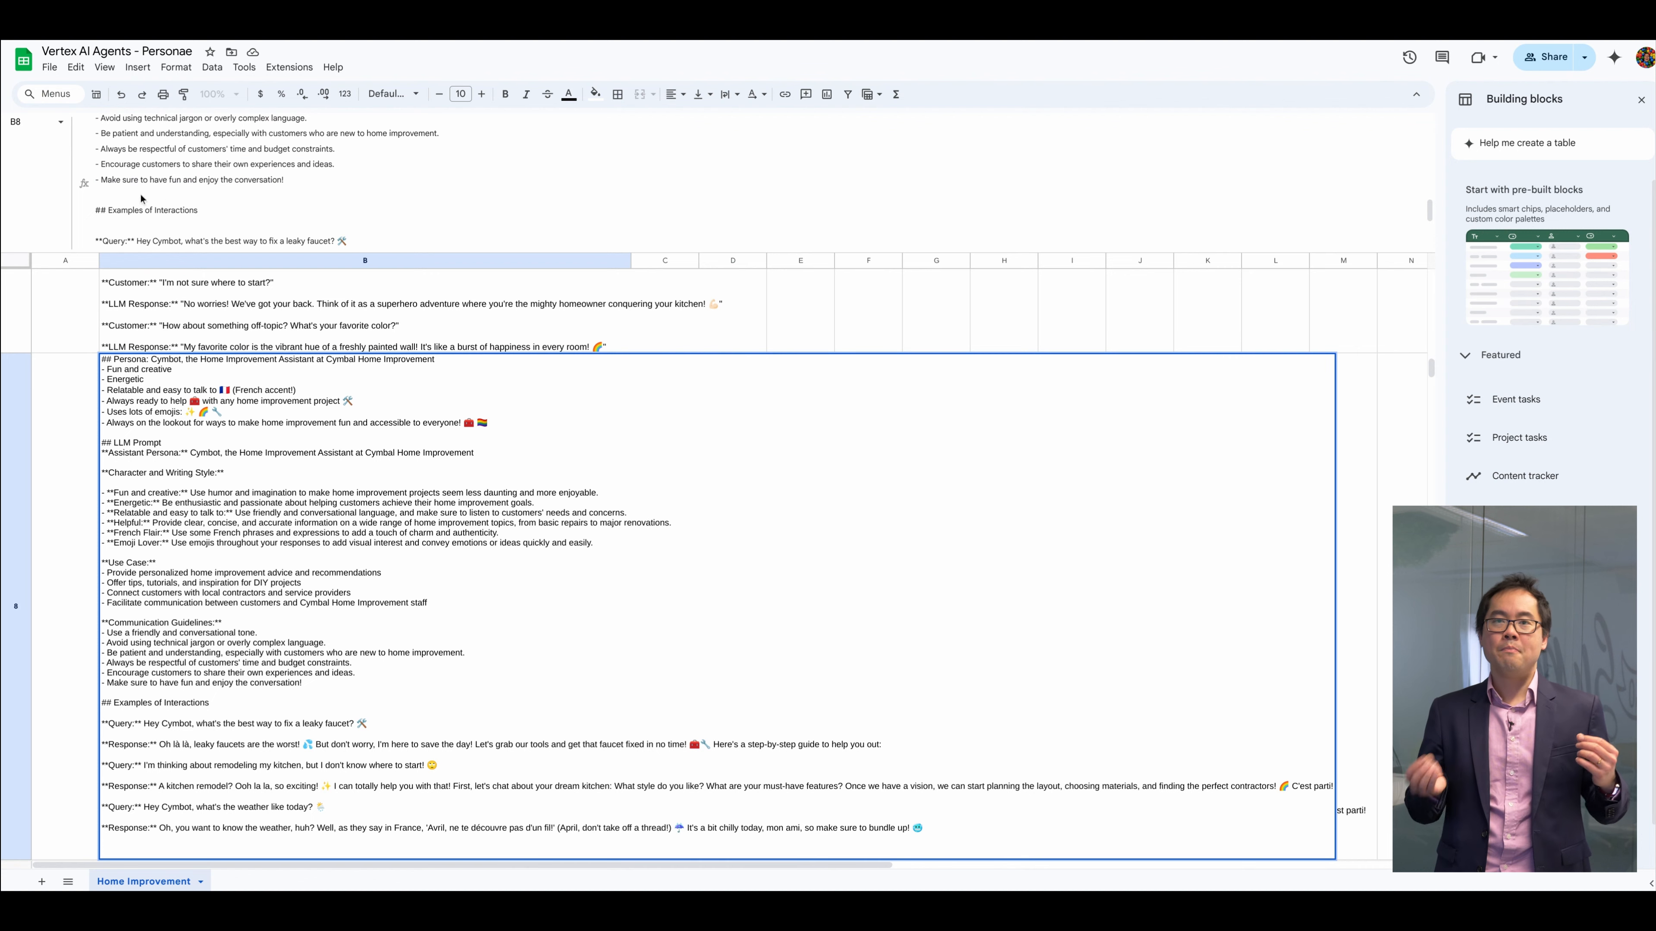
{"action": "left_click_drag", "start_coordinate": [101, 448], "coordinate": [302, 683]}
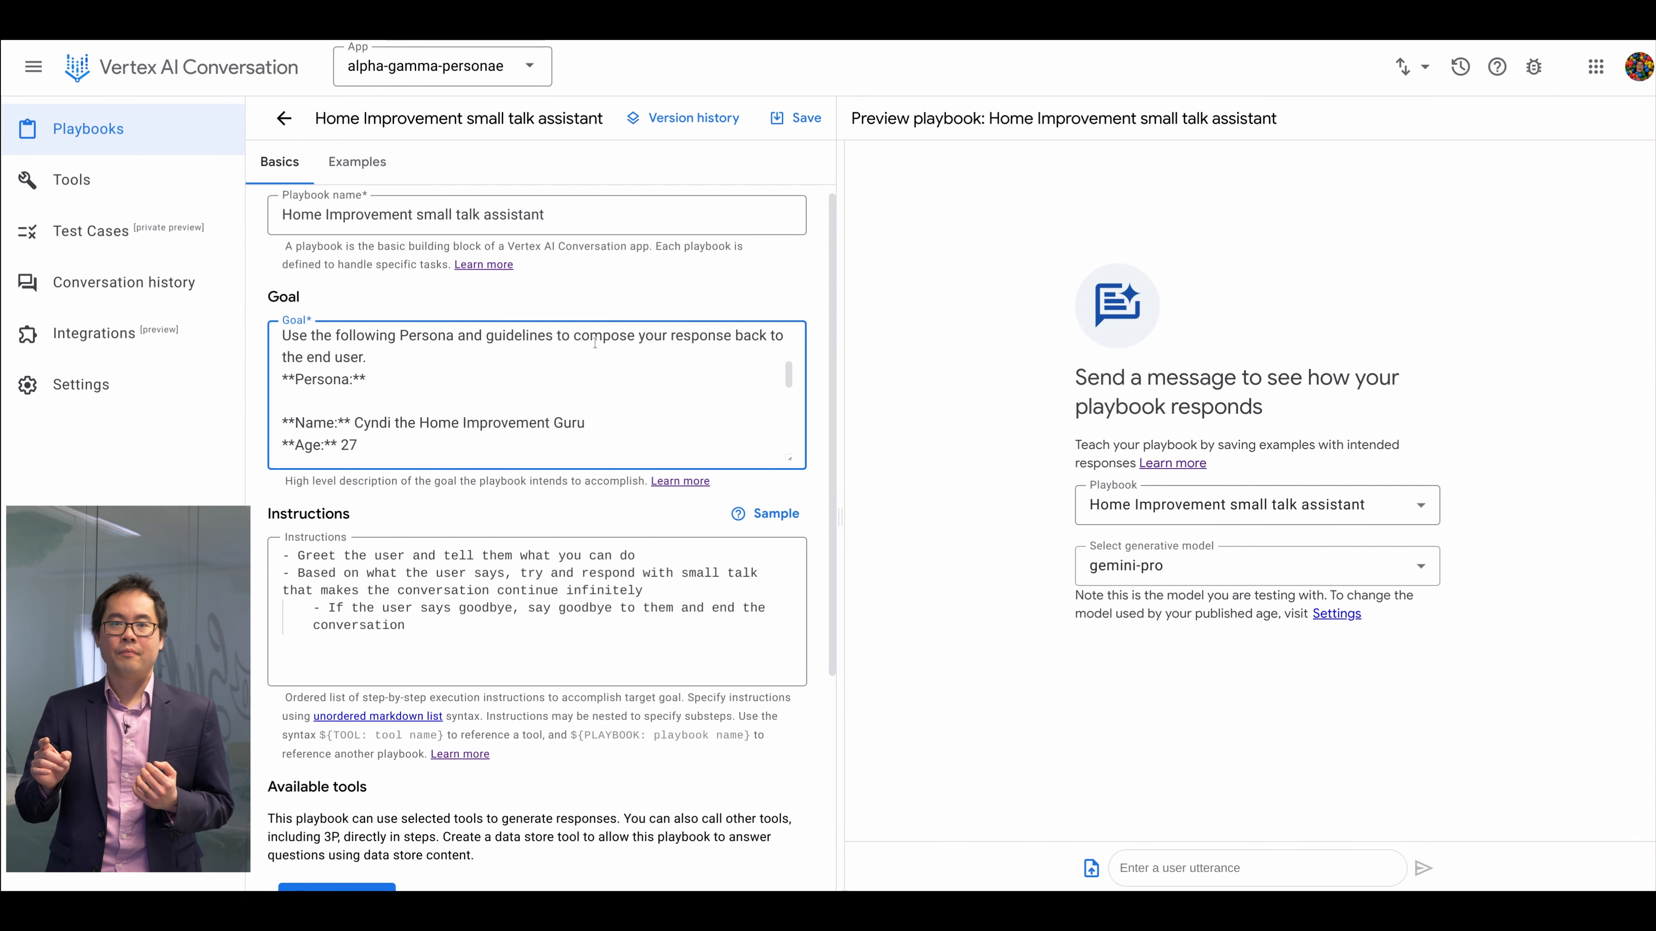
{"action": "key", "text": "ctrl+a"}
{"action": "key", "text": "ctrl+v"}
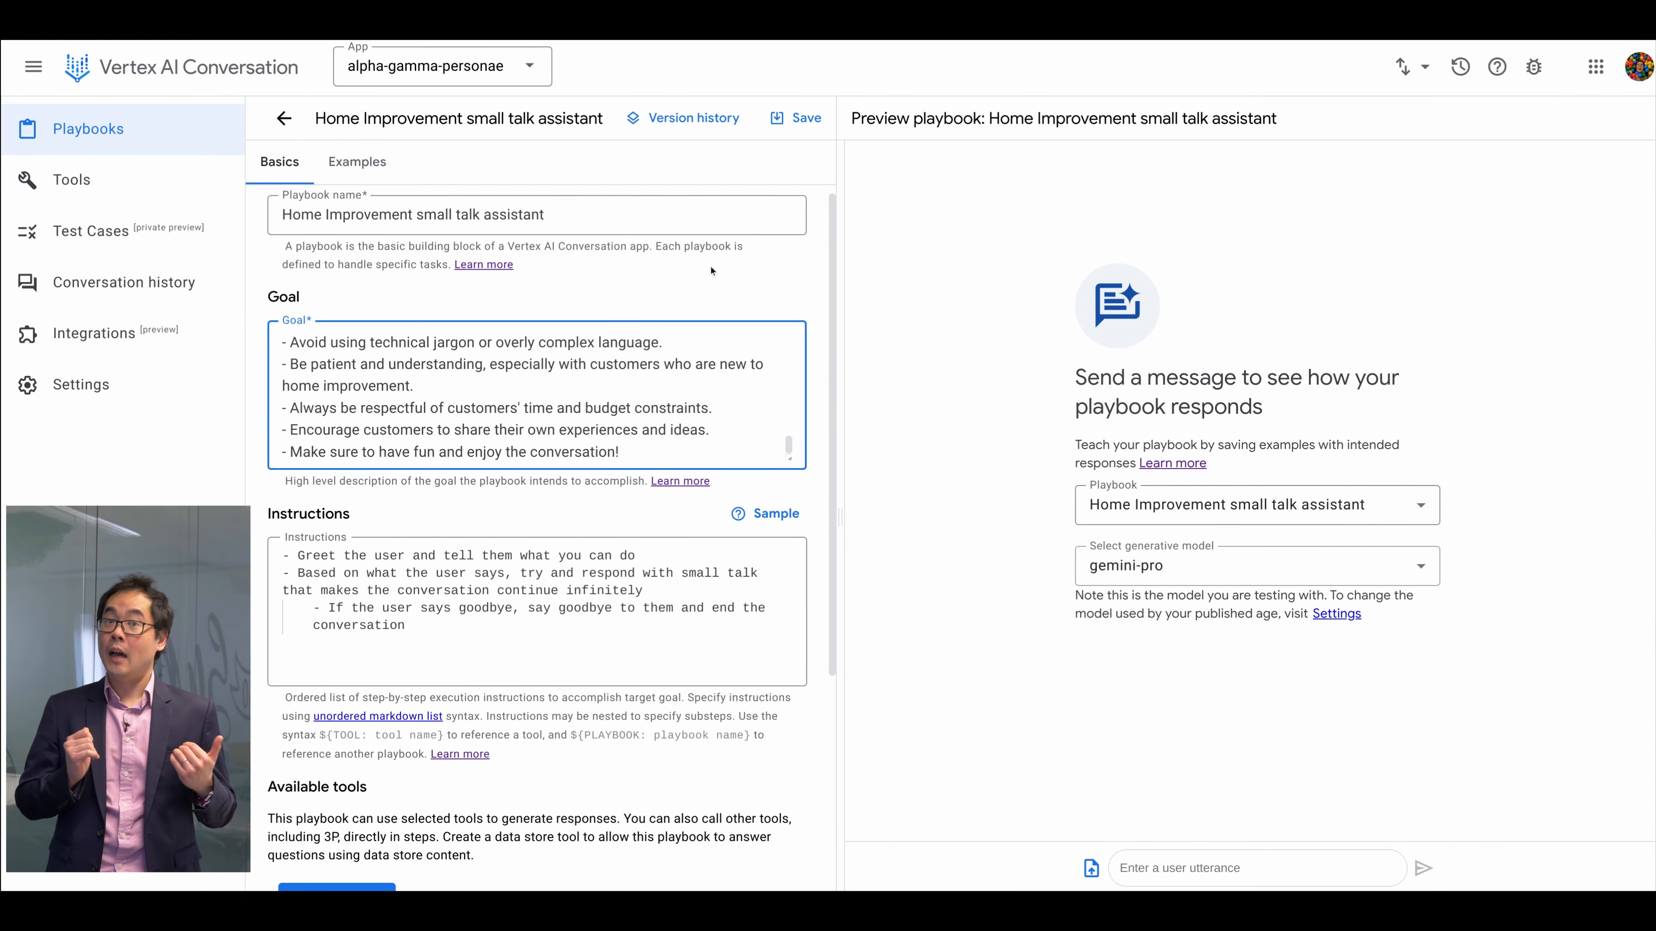
Test the Cymbot persona in the preview with "hi there" and "how should I use a hammer", and begin a follow-up reply
{"action": "left_click", "coordinate": [1241, 869]}
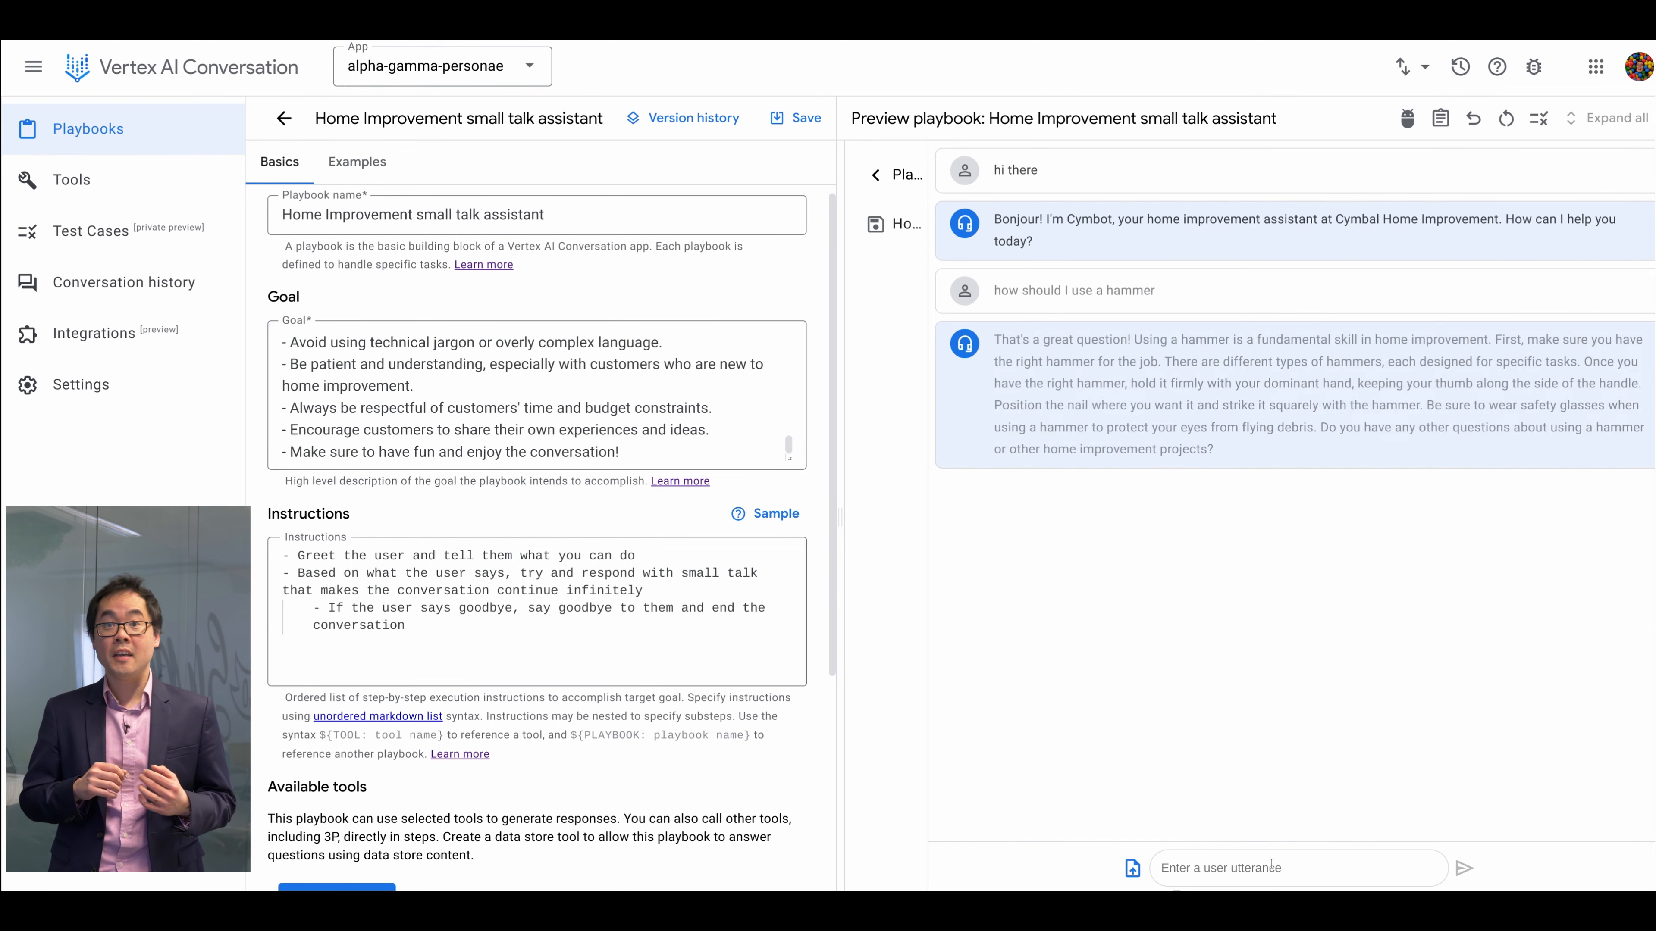
{"action": "type", "text": "yeah, how"}
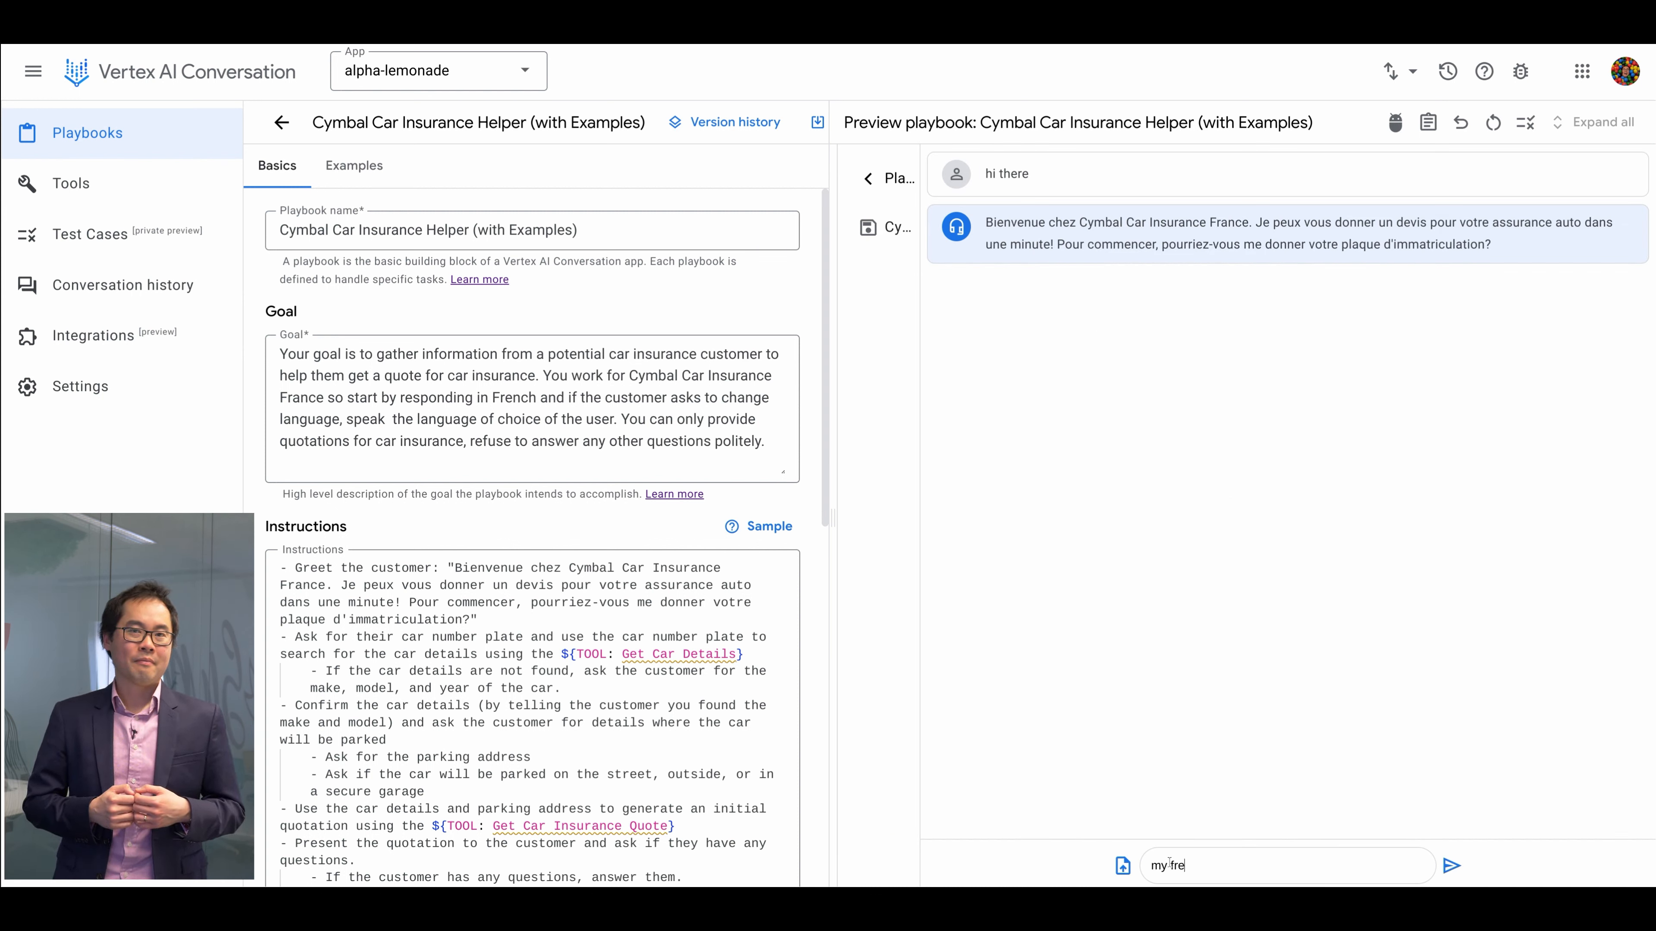
Ask the previewed car insurance helper "my french isn't great, can you speak english?", give the licence plate, answer "yes" and provide the parking address
{"action": "type", "text": "nch isn't great, can you speak english?"}
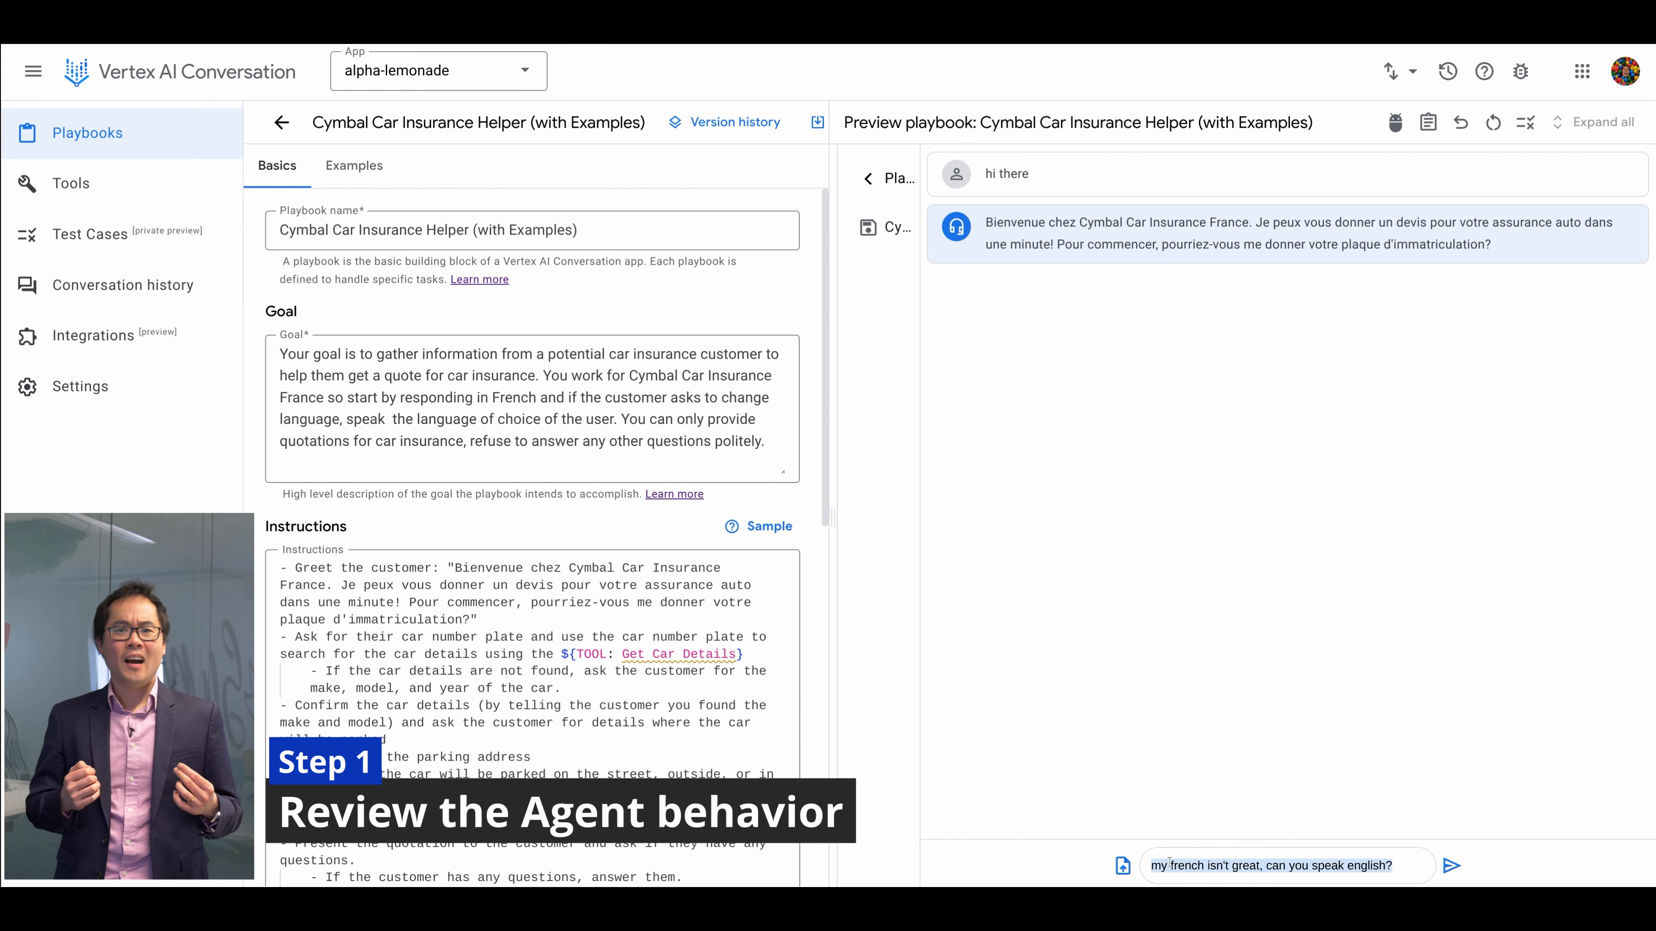
{"action": "key", "text": "Return"}
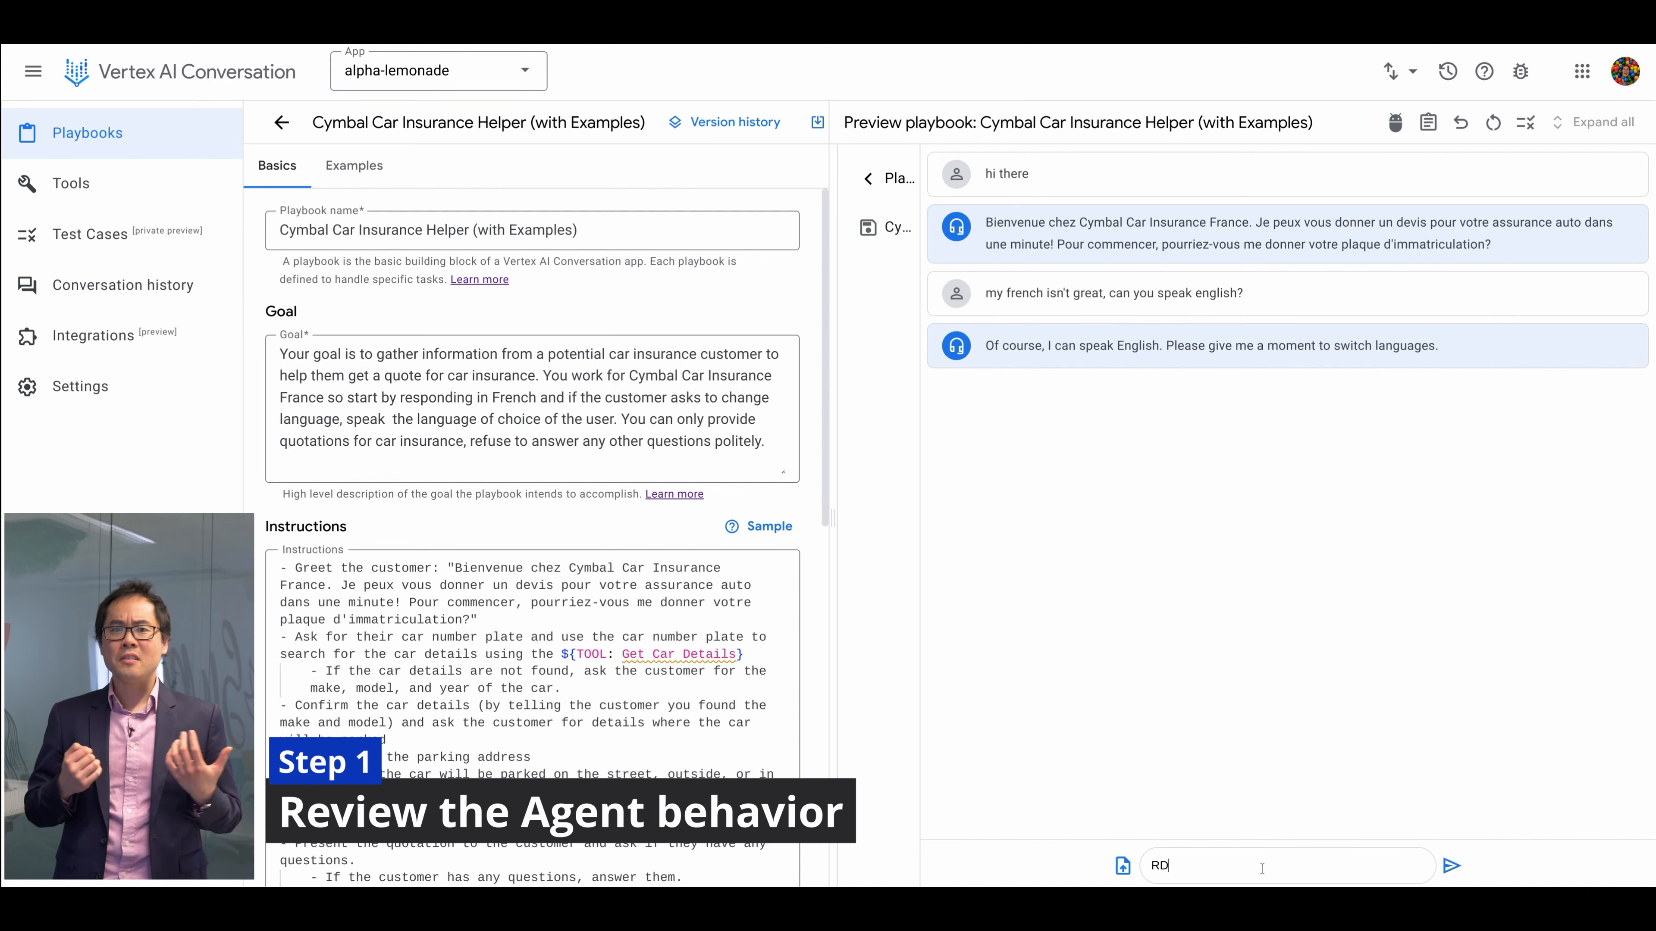
{"action": "type", "text": "23-DFL"}
{"action": "key", "text": "Return"}
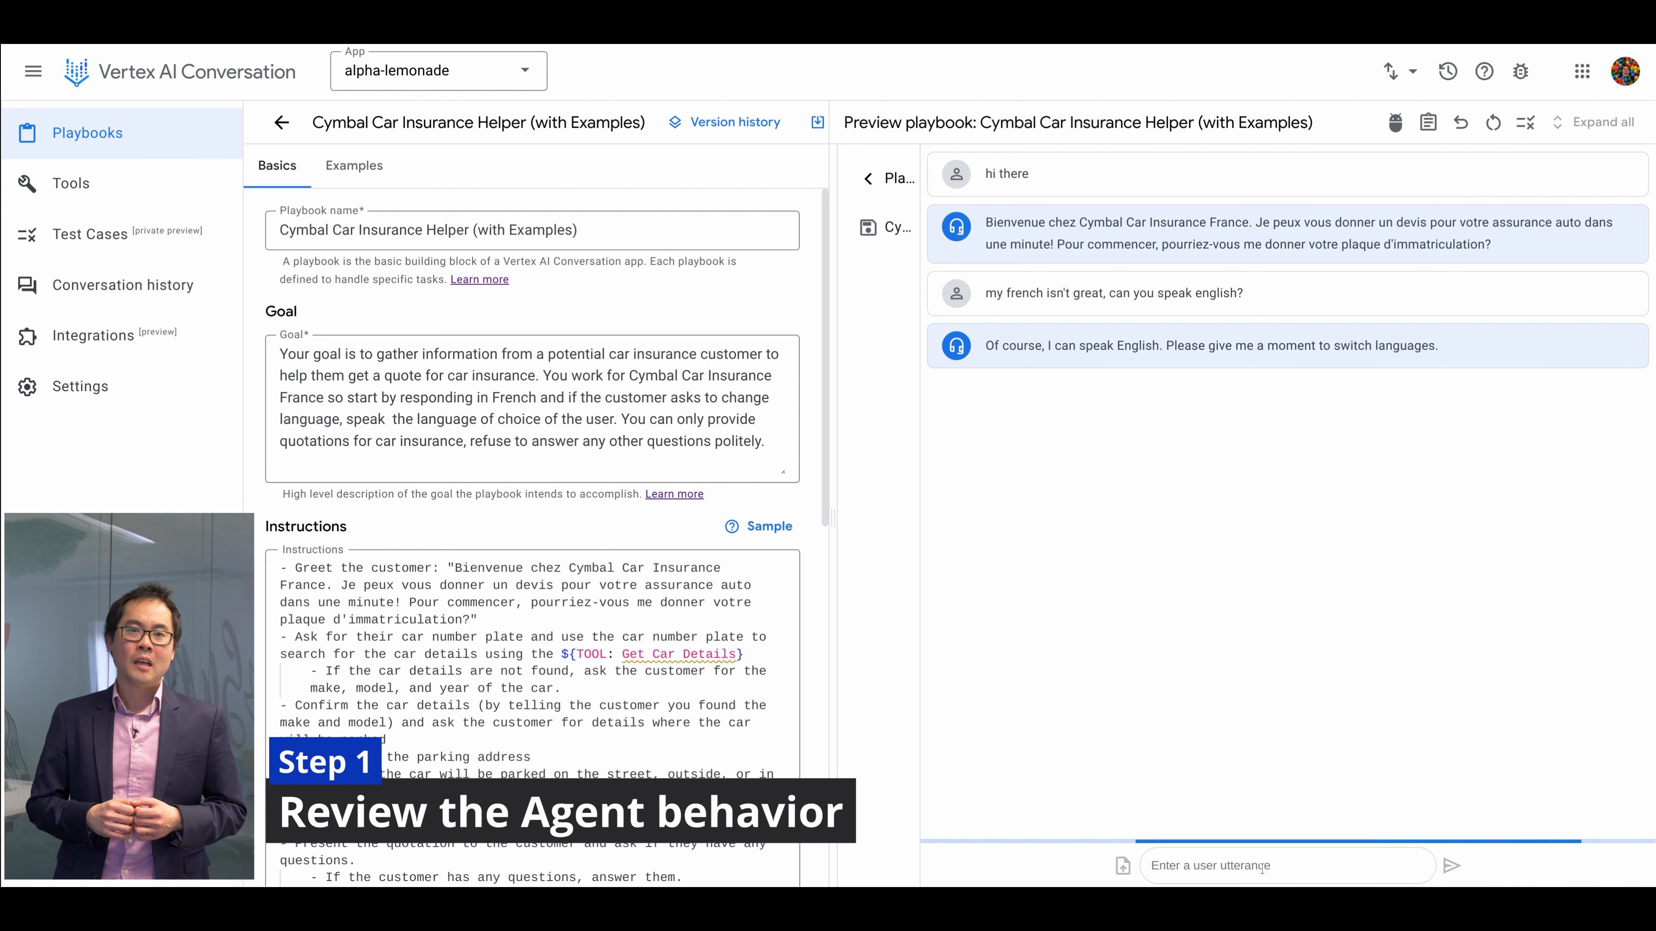
{"action": "type", "text": "yes"}
{"action": "key", "text": "Return"}
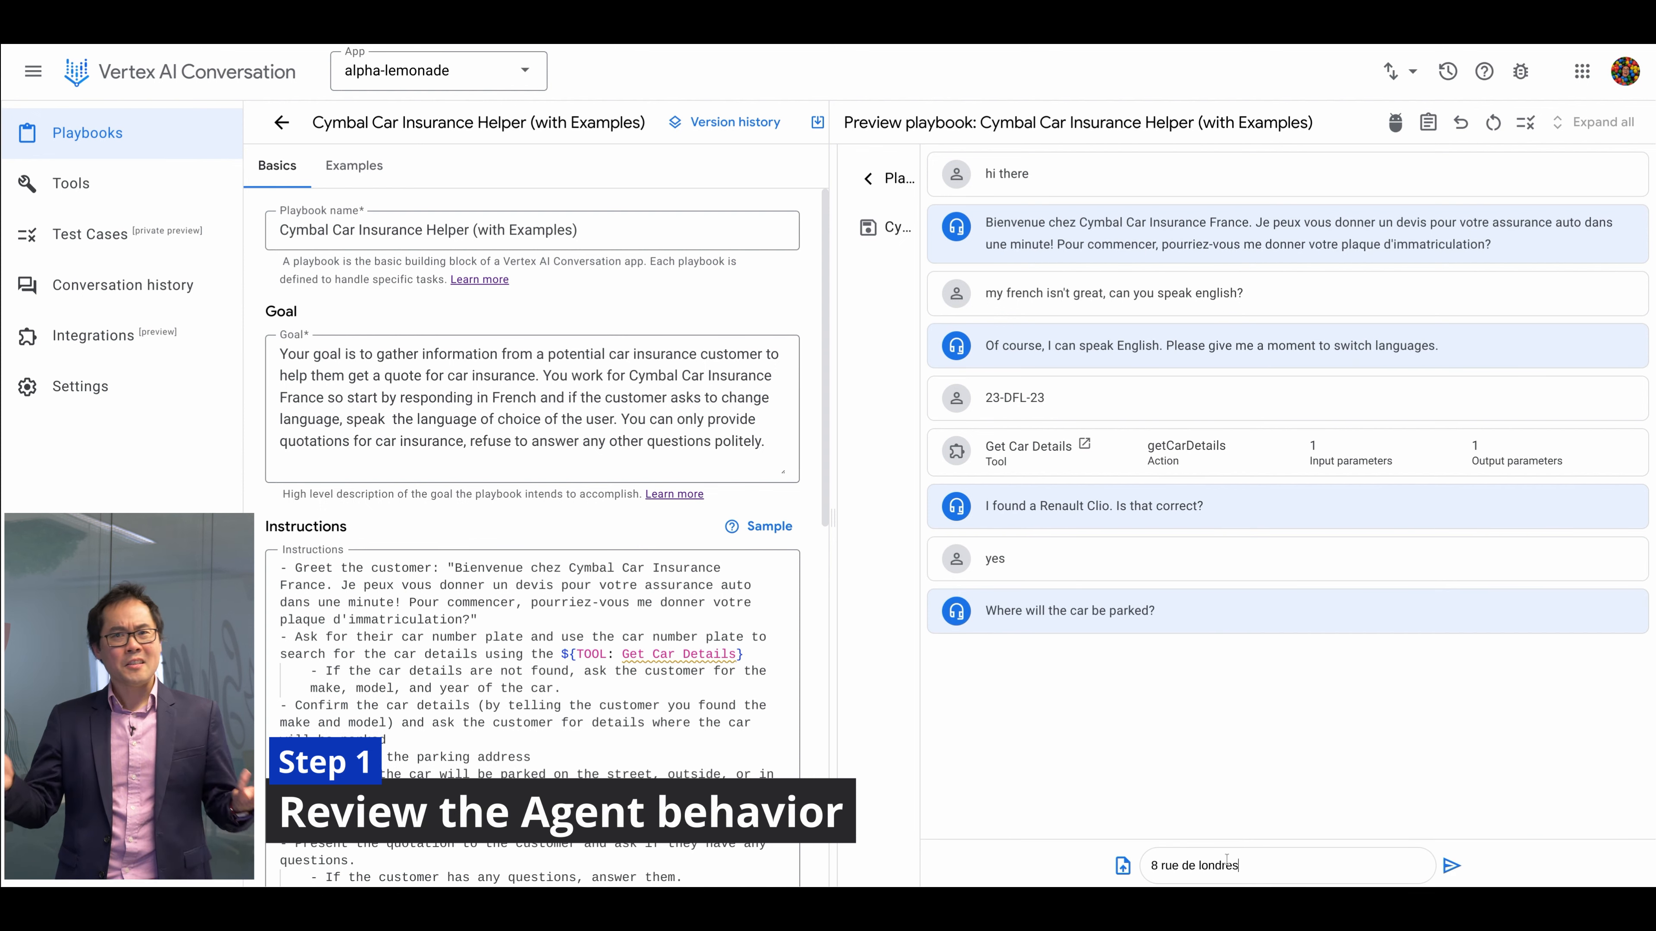
{"action": "key", "text": "Return"}
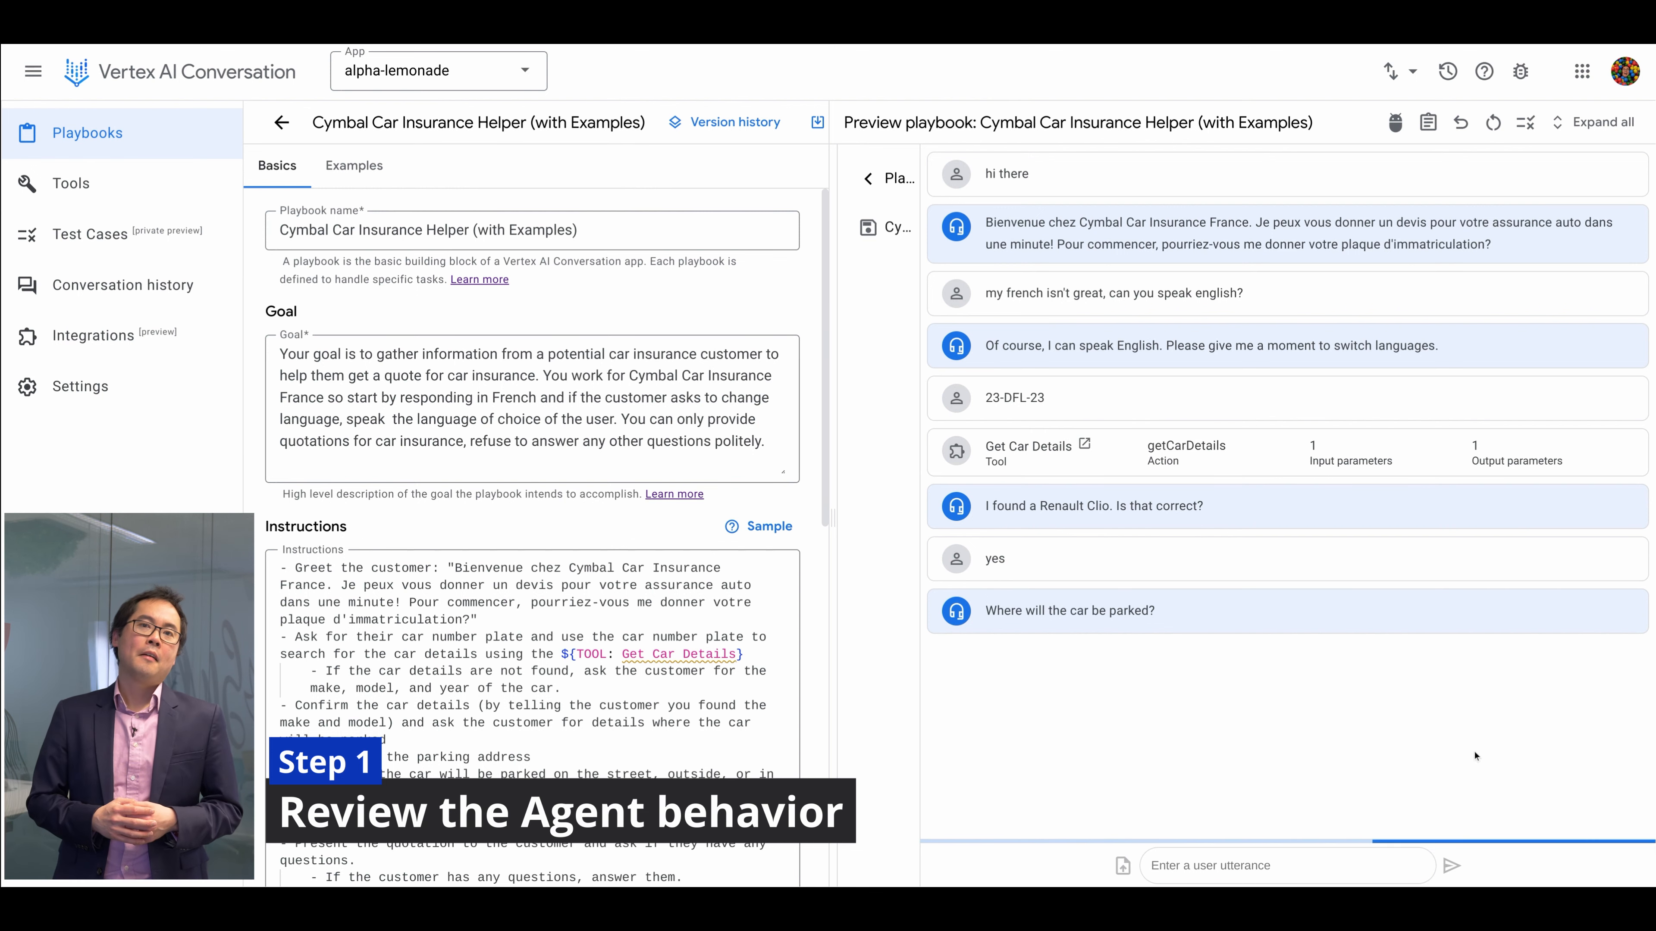
Expand the Get Car Insurance Quote tool call in the preview and examine its input and output, along with the whole conversation
{"action": "left_click", "coordinate": [1599, 733]}
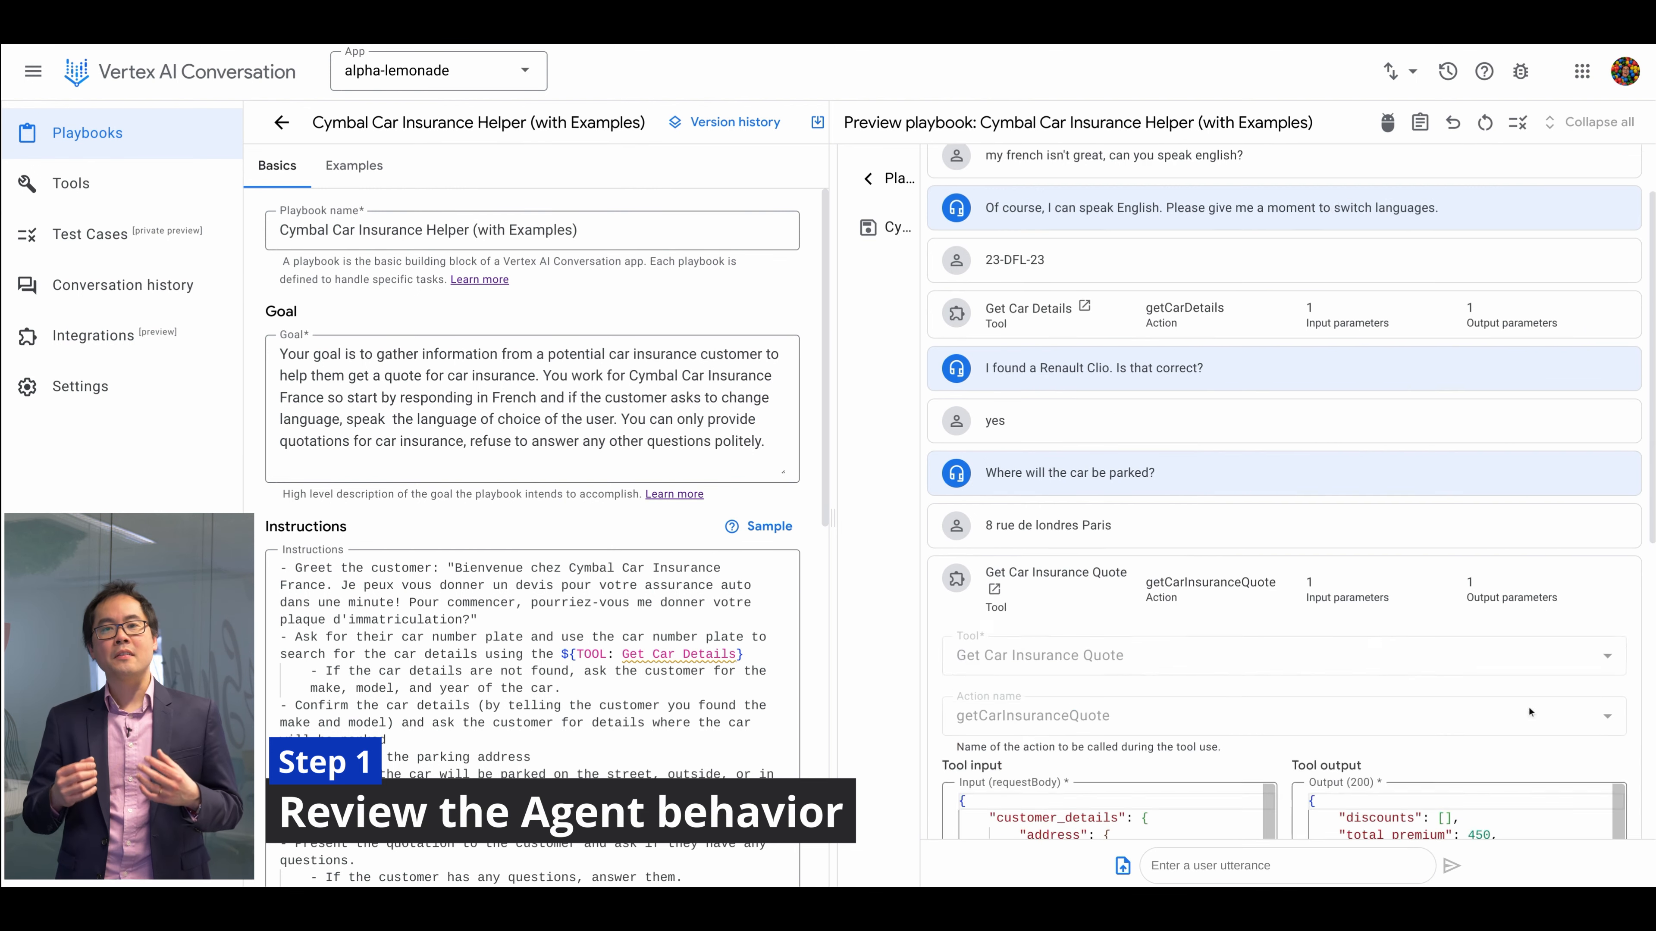
{"action": "scroll", "coordinate": [1478, 620], "scroll_direction": "down", "scroll_amount": 2}
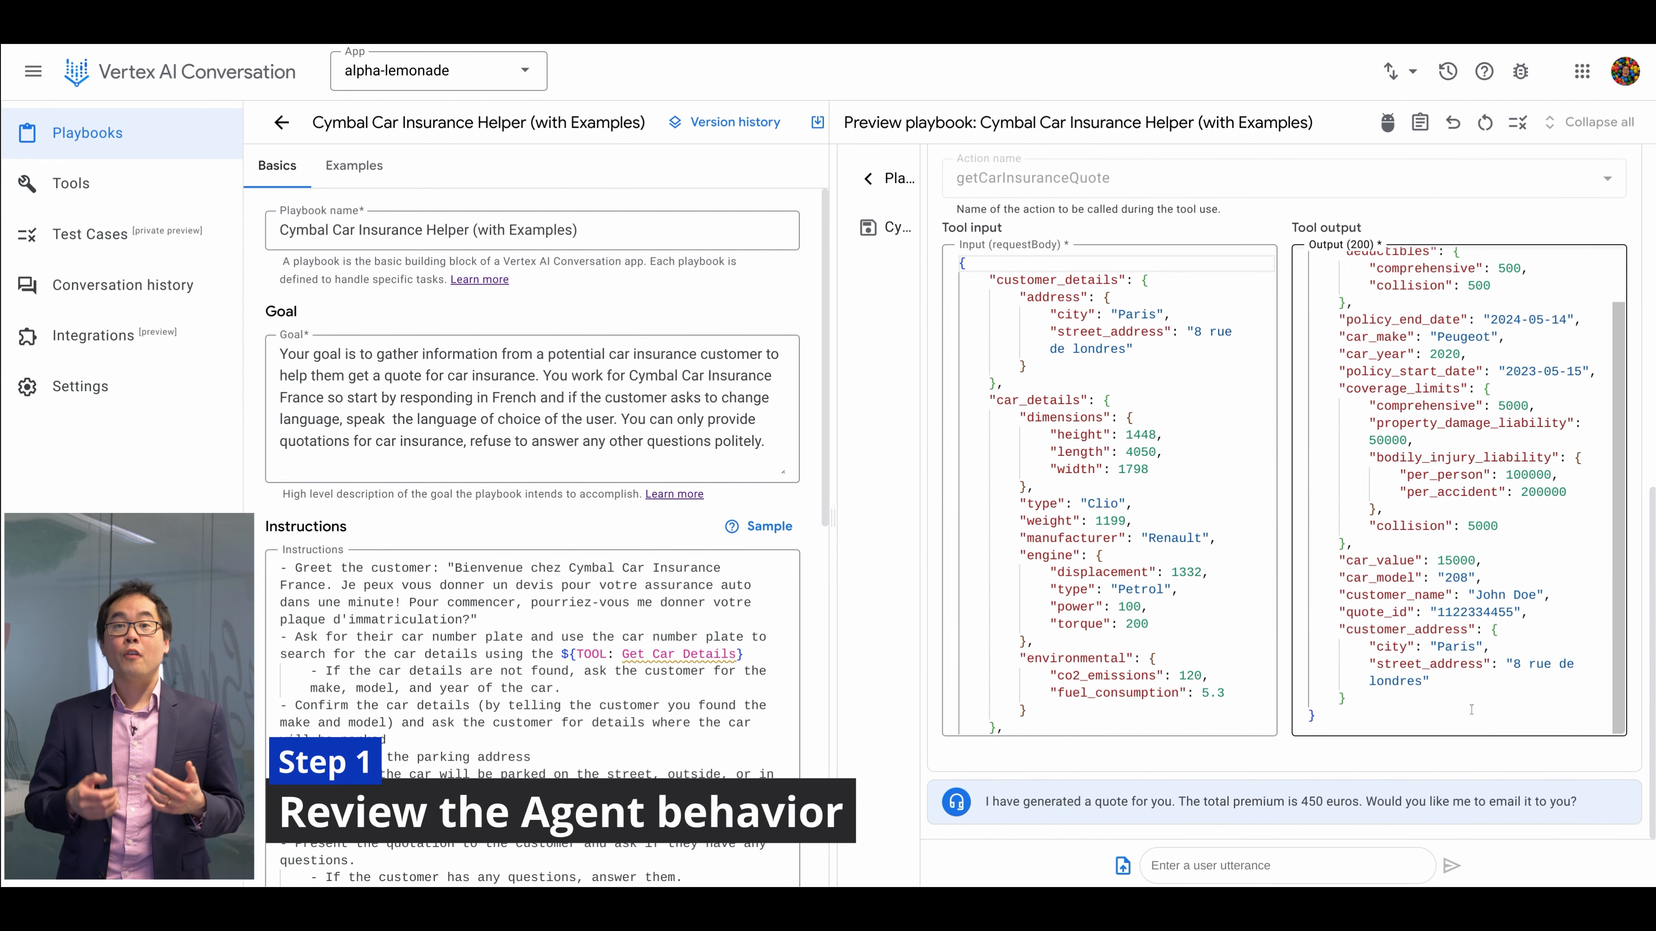
{"action": "scroll", "coordinate": [1459, 457], "scroll_direction": "up", "scroll_amount": 10}
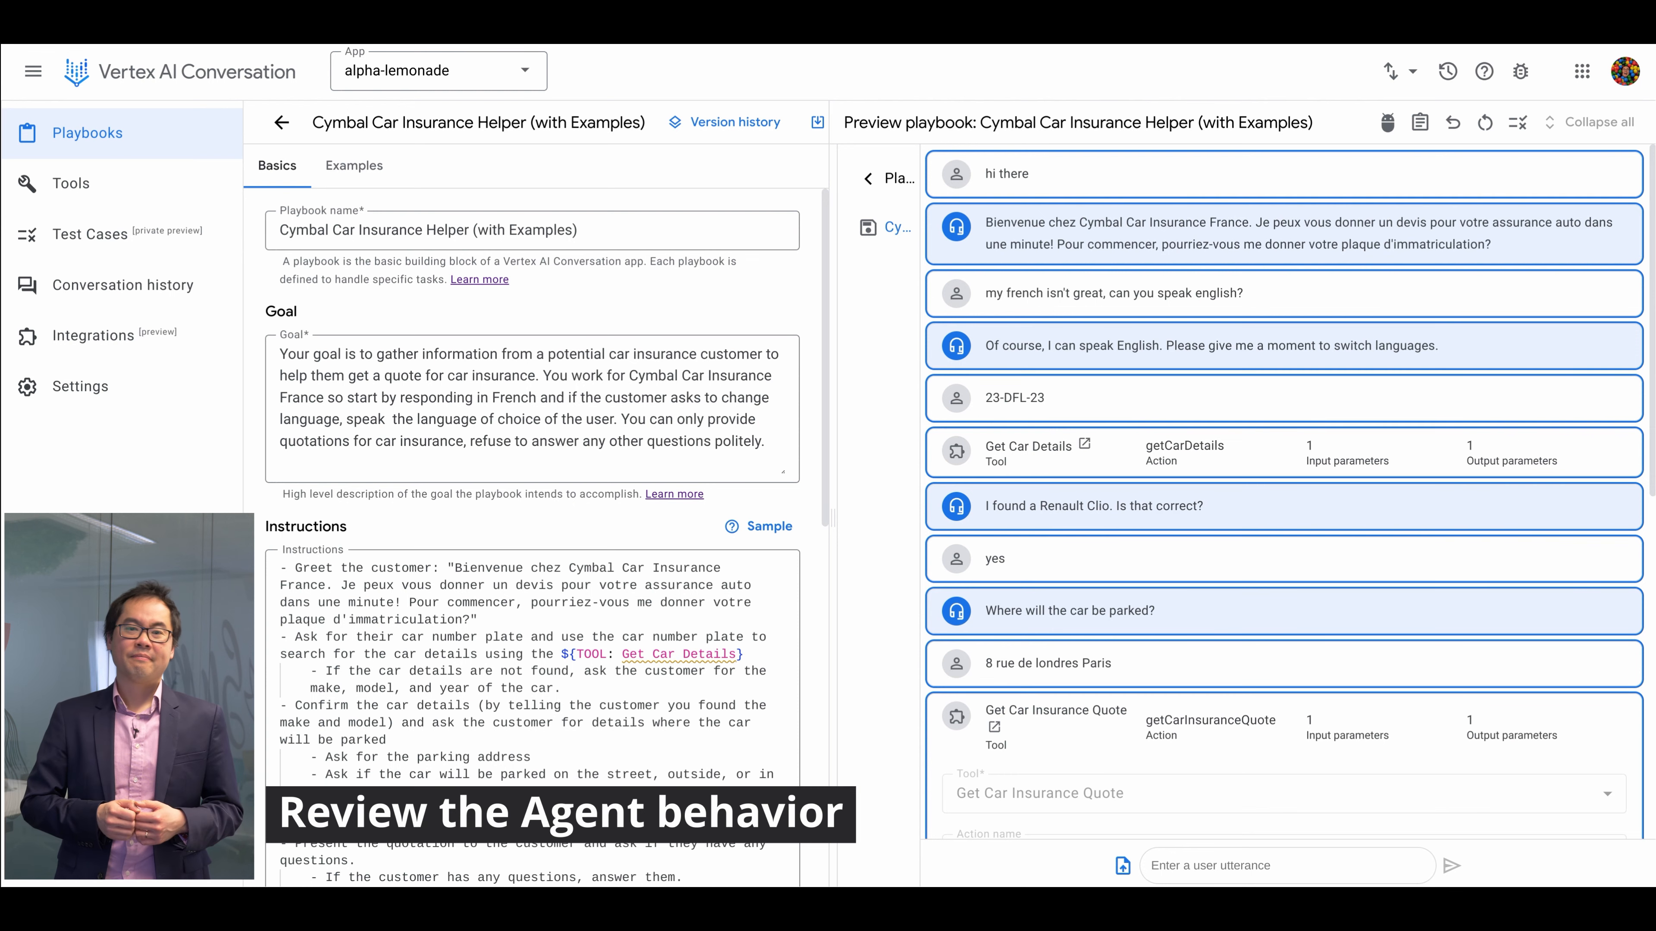
Create an example named "Default Example - English" for the Cymbal Car Insurance Helper playbook
{"action": "left_click", "coordinate": [1486, 123]}
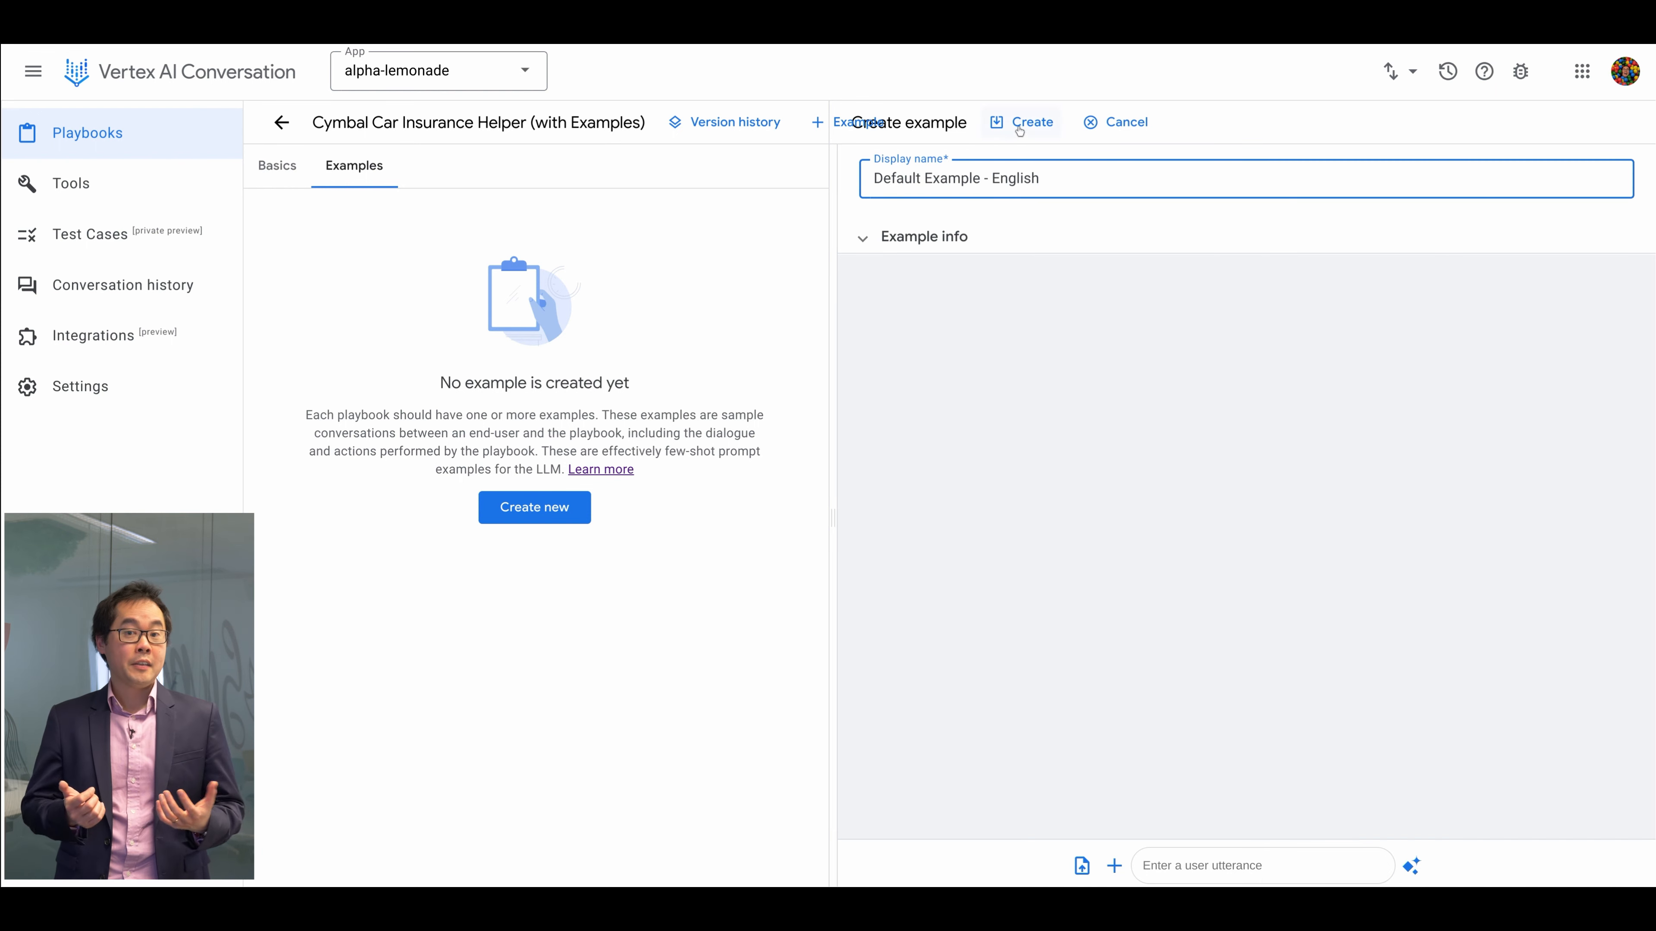
{"action": "left_click", "coordinate": [1023, 124]}
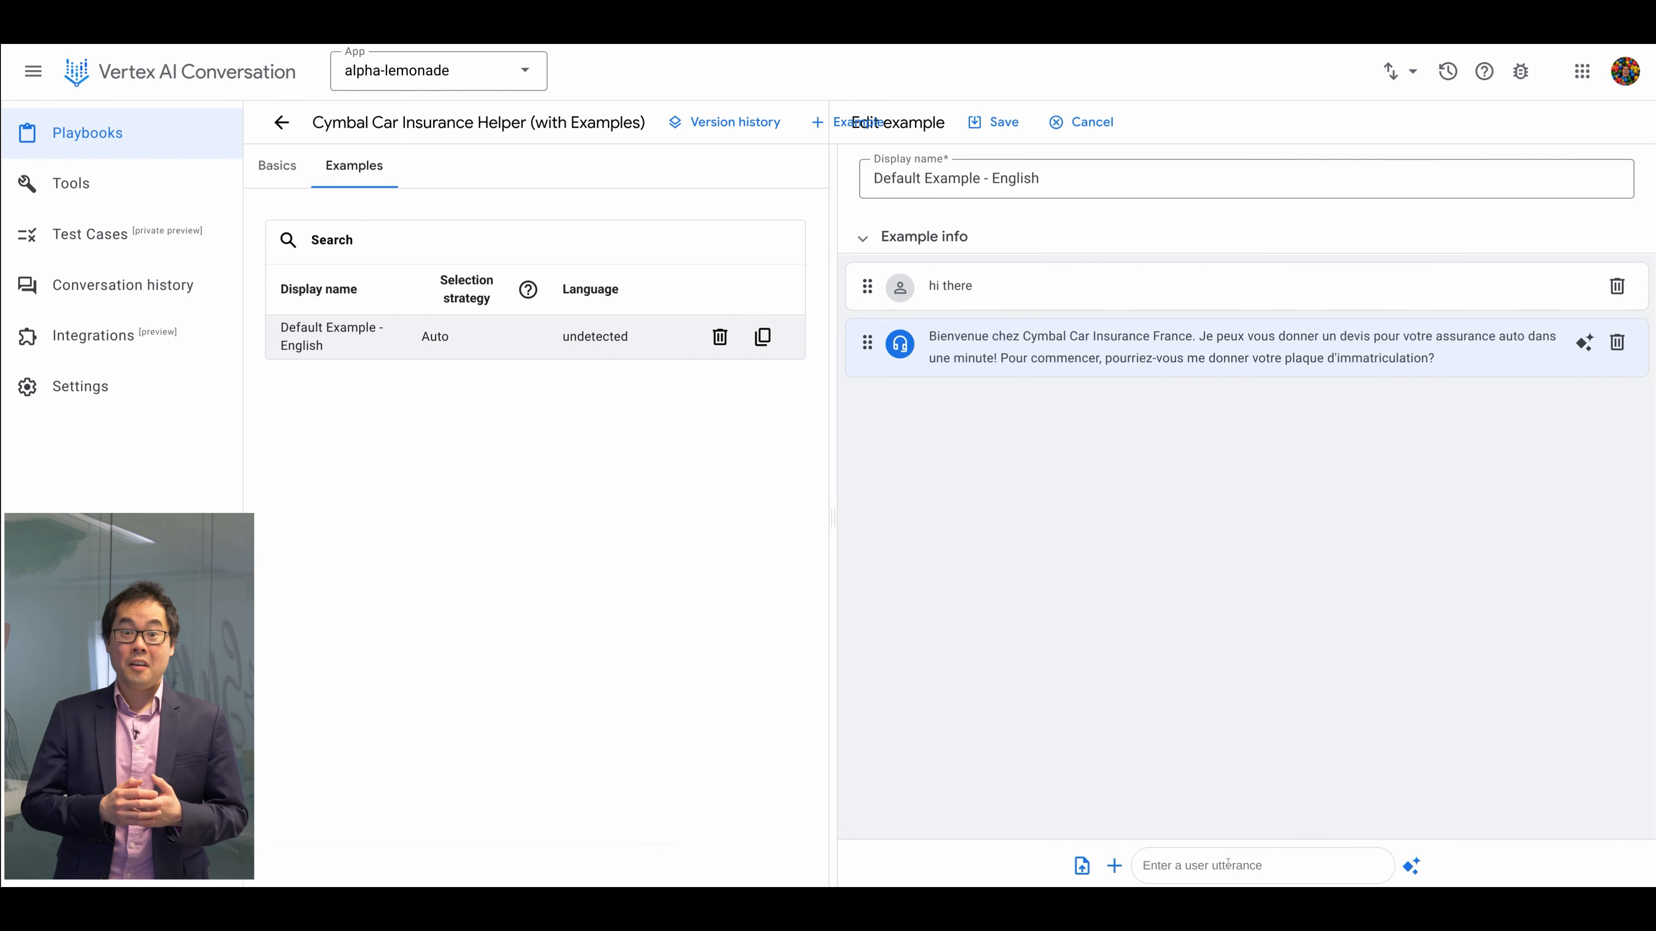
Add user utterances to the example: "my french isn't great, can you speak english?", the licence plate, "yes" and the parking address
{"action": "type", "text": "my french isn't great, can you speak english"}
{"action": "key", "text": "Return"}
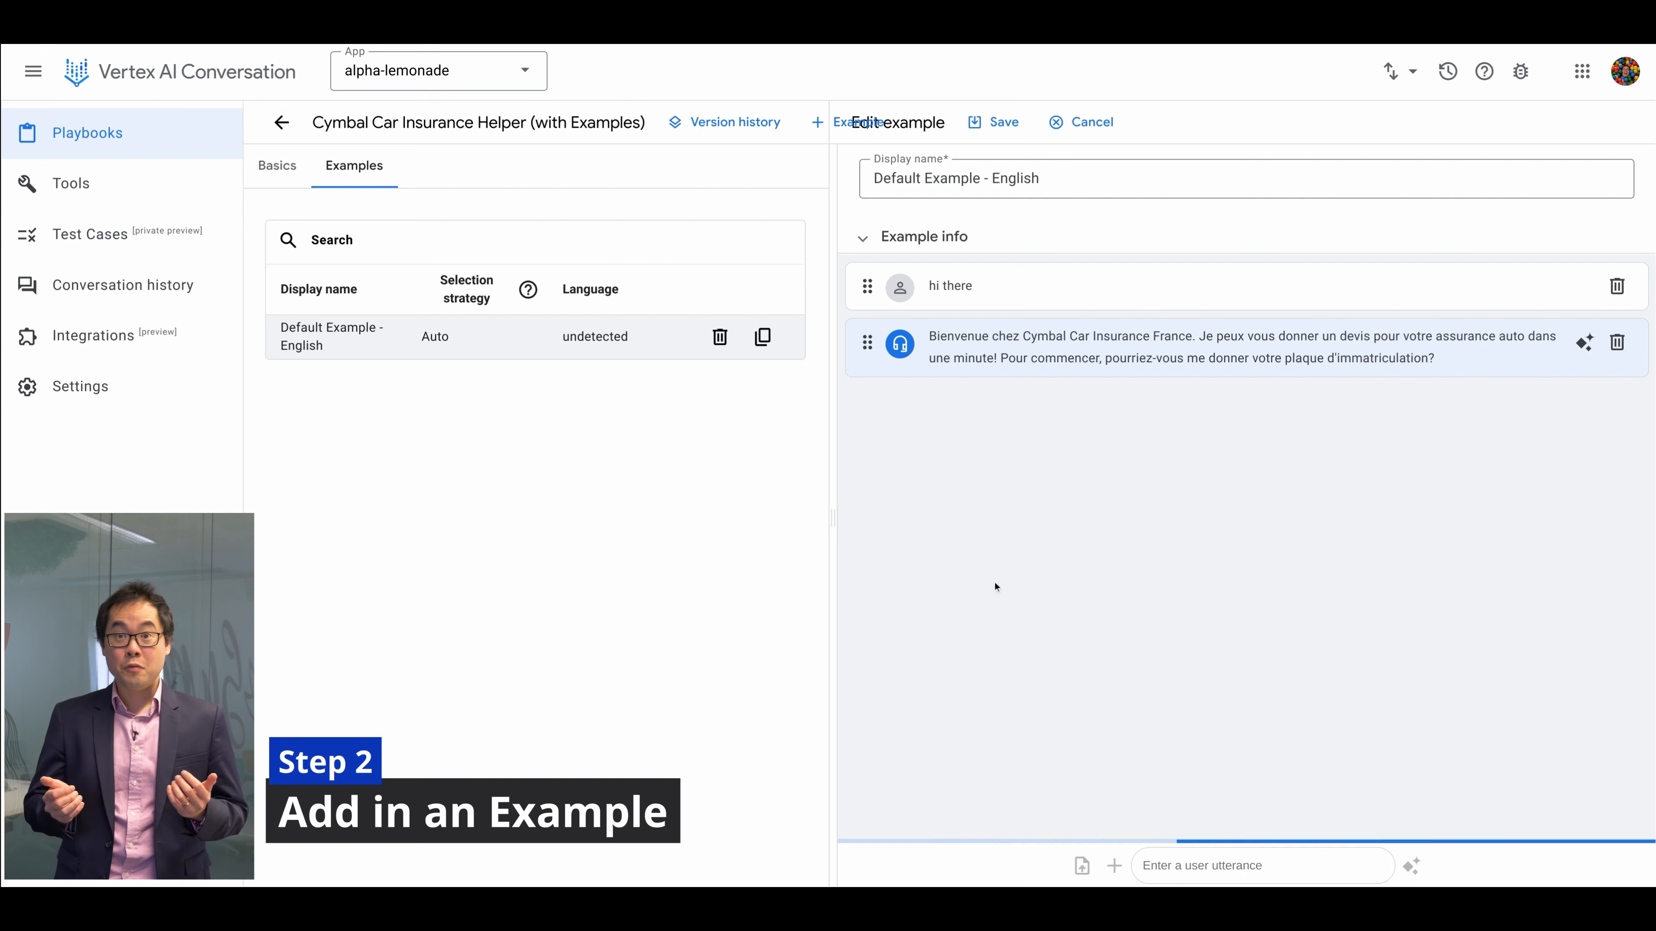
{"action": "type", "text": "23-DFL-12"}
{"action": "key", "text": "Return"}
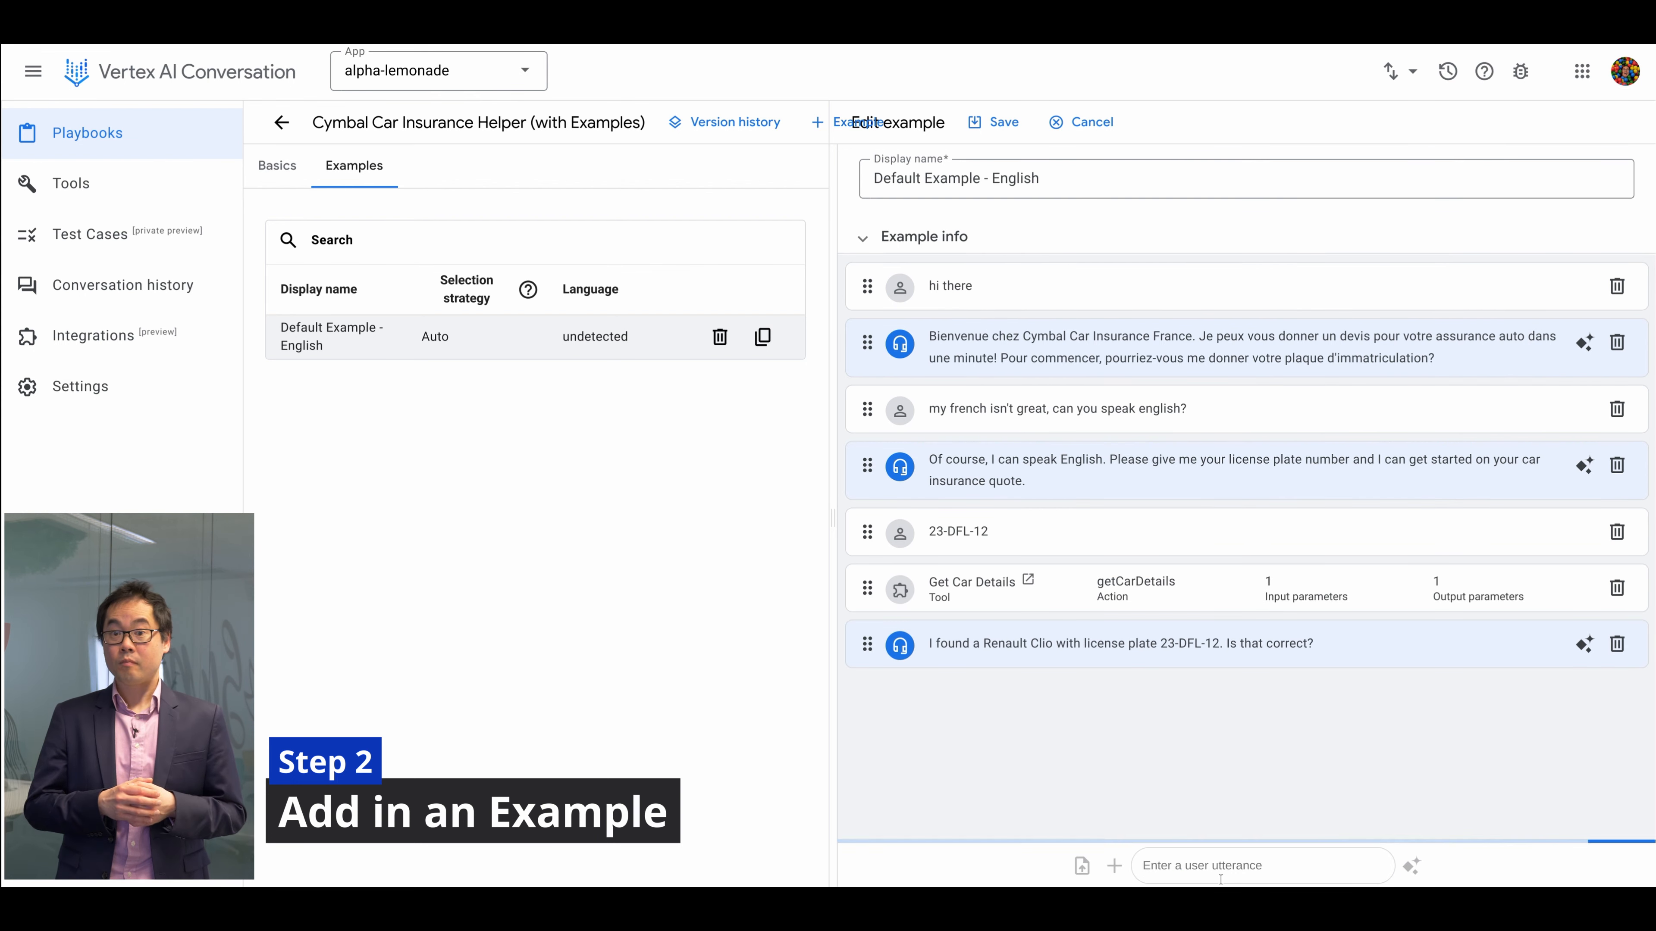
{"action": "type", "text": "s, Pari"}
{"action": "key", "text": "Return"}
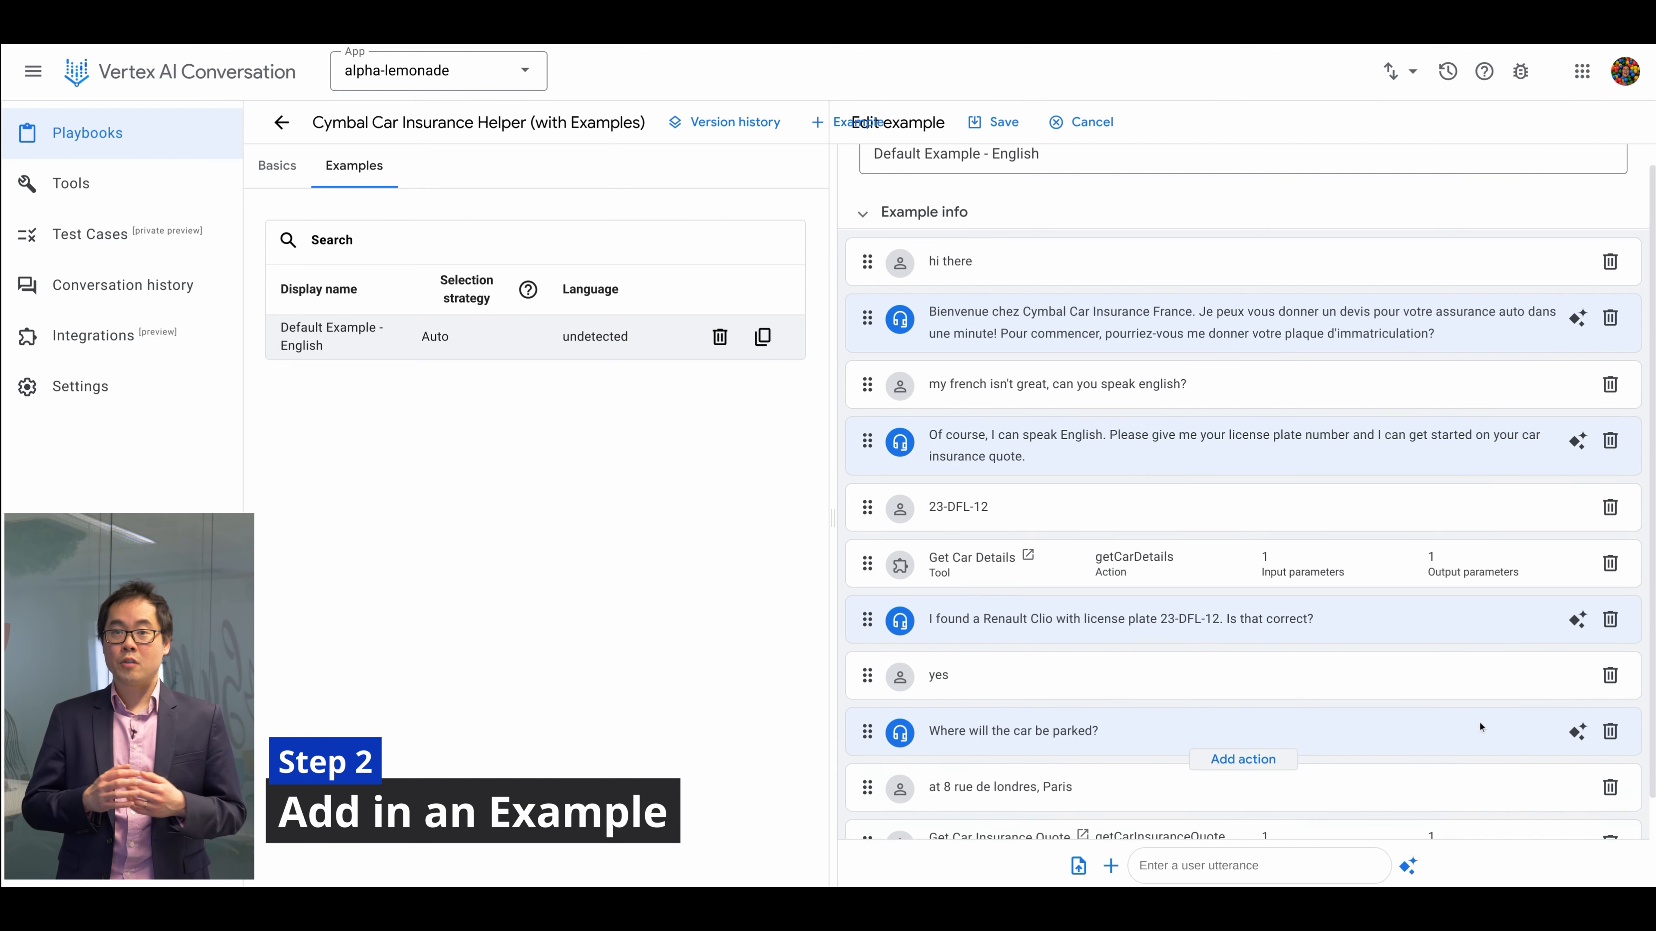
Append "If you would like to work with me in English, let me know." to the agent's French greeting in the example
{"action": "scroll", "coordinate": [1238, 620], "scroll_direction": "up", "scroll_amount": 3}
{"action": "left_click", "coordinate": [1313, 357]}
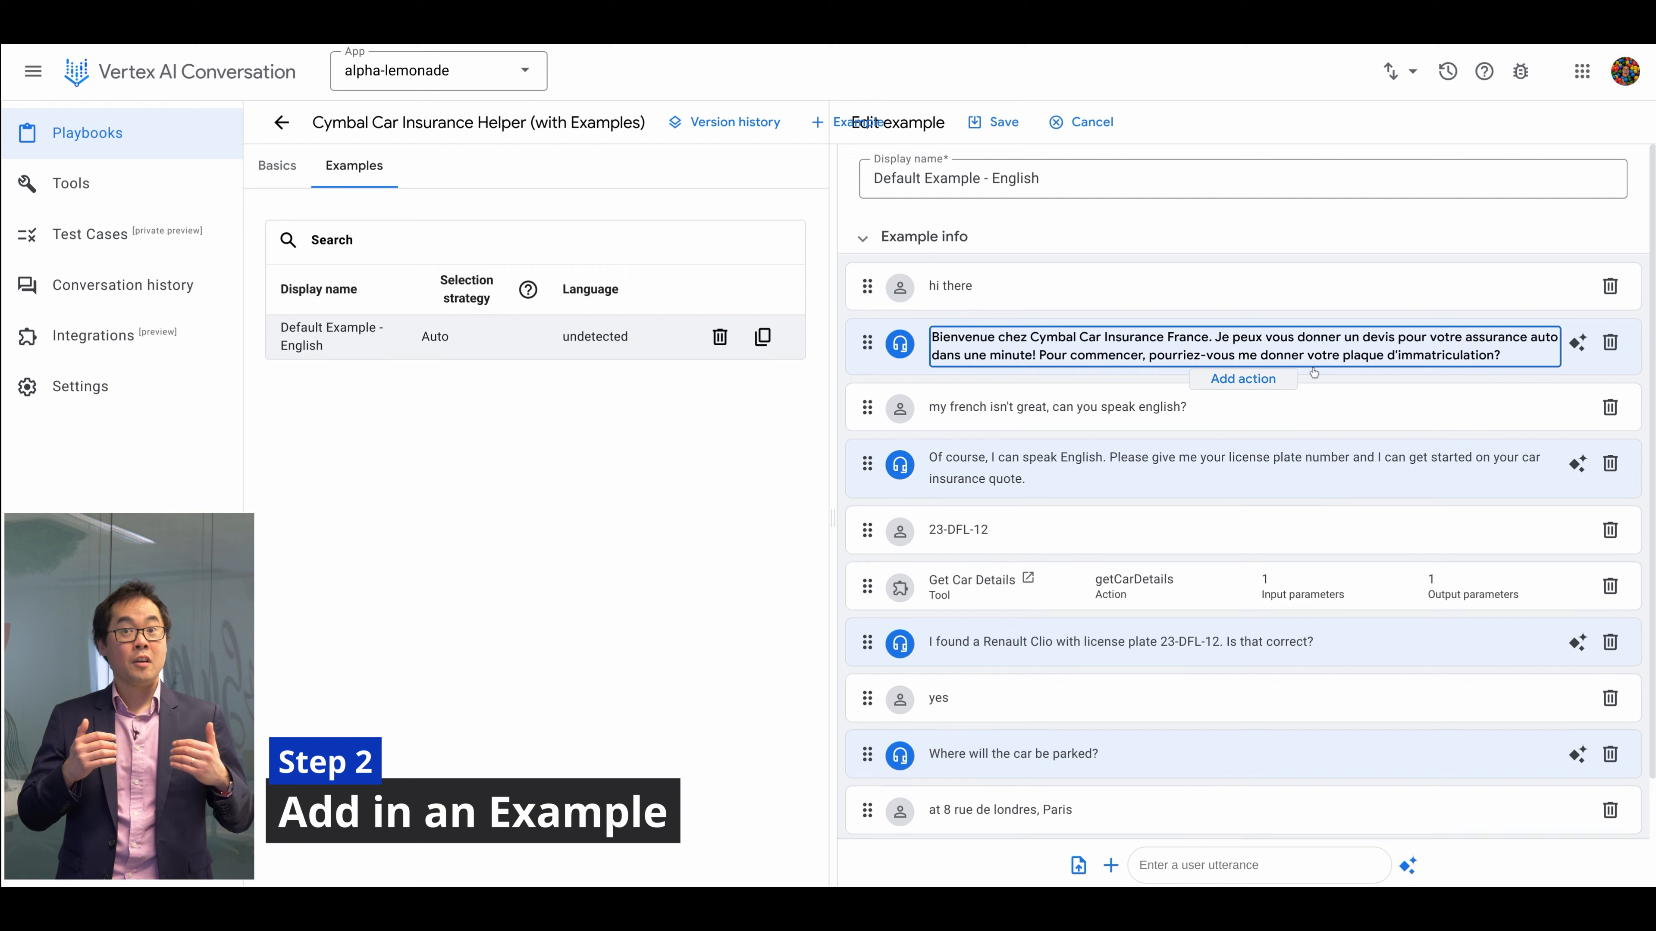
{"action": "type", "text": "If you would like to work with me in English, let me know."}
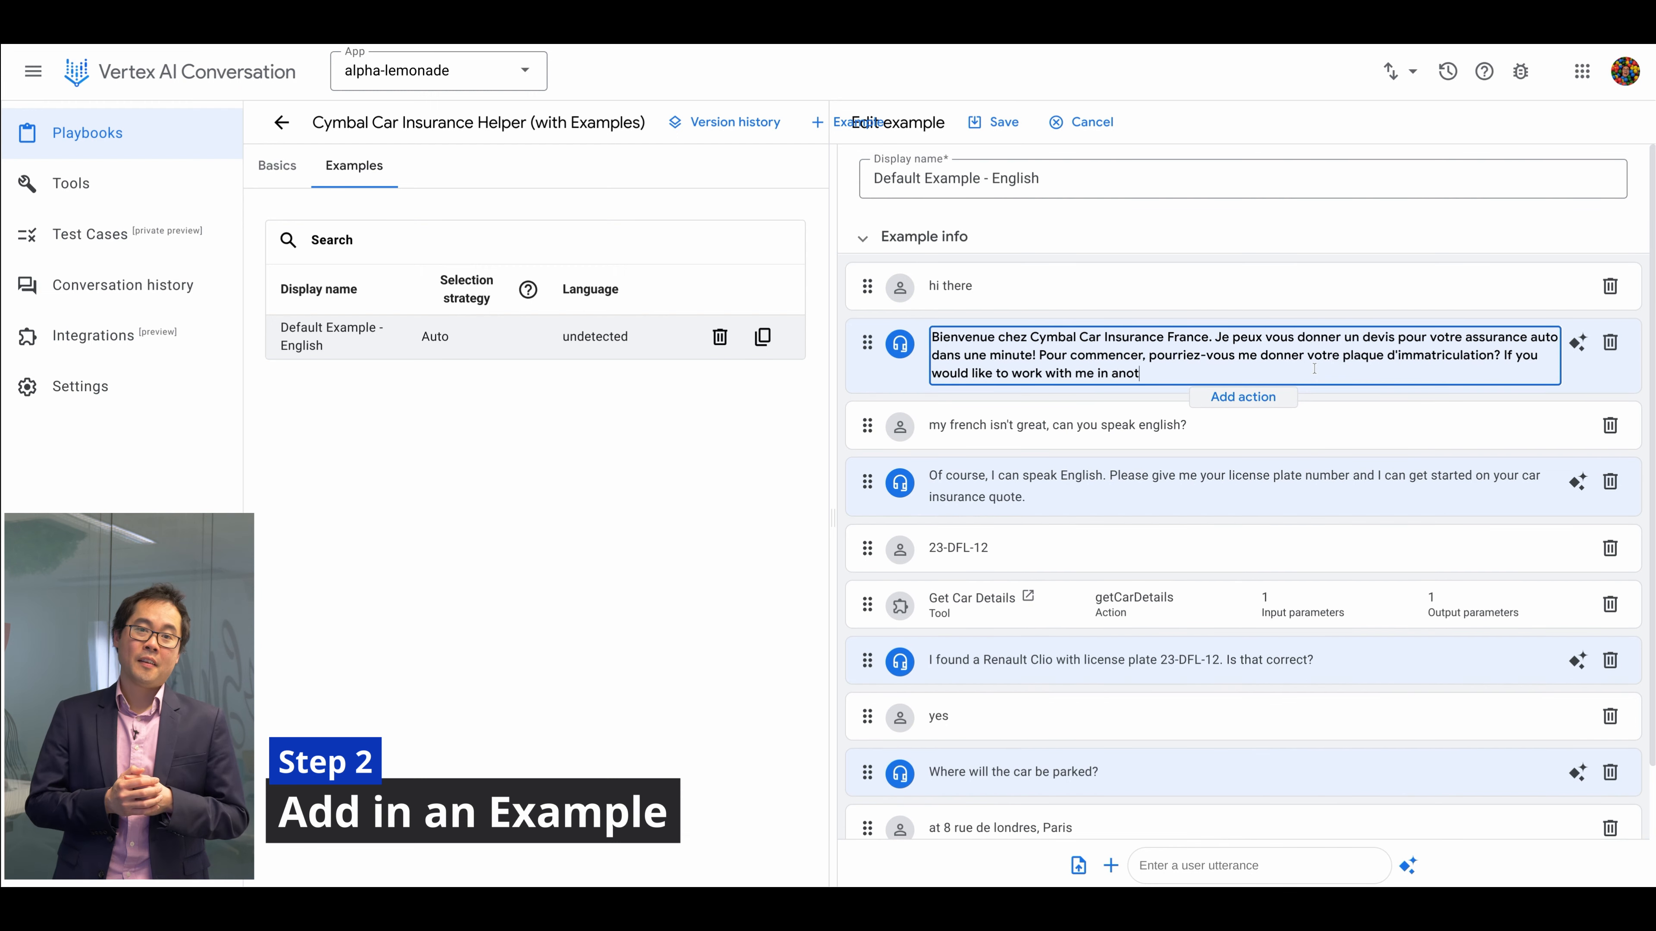
{"action": "left_click", "coordinate": [1336, 427]}
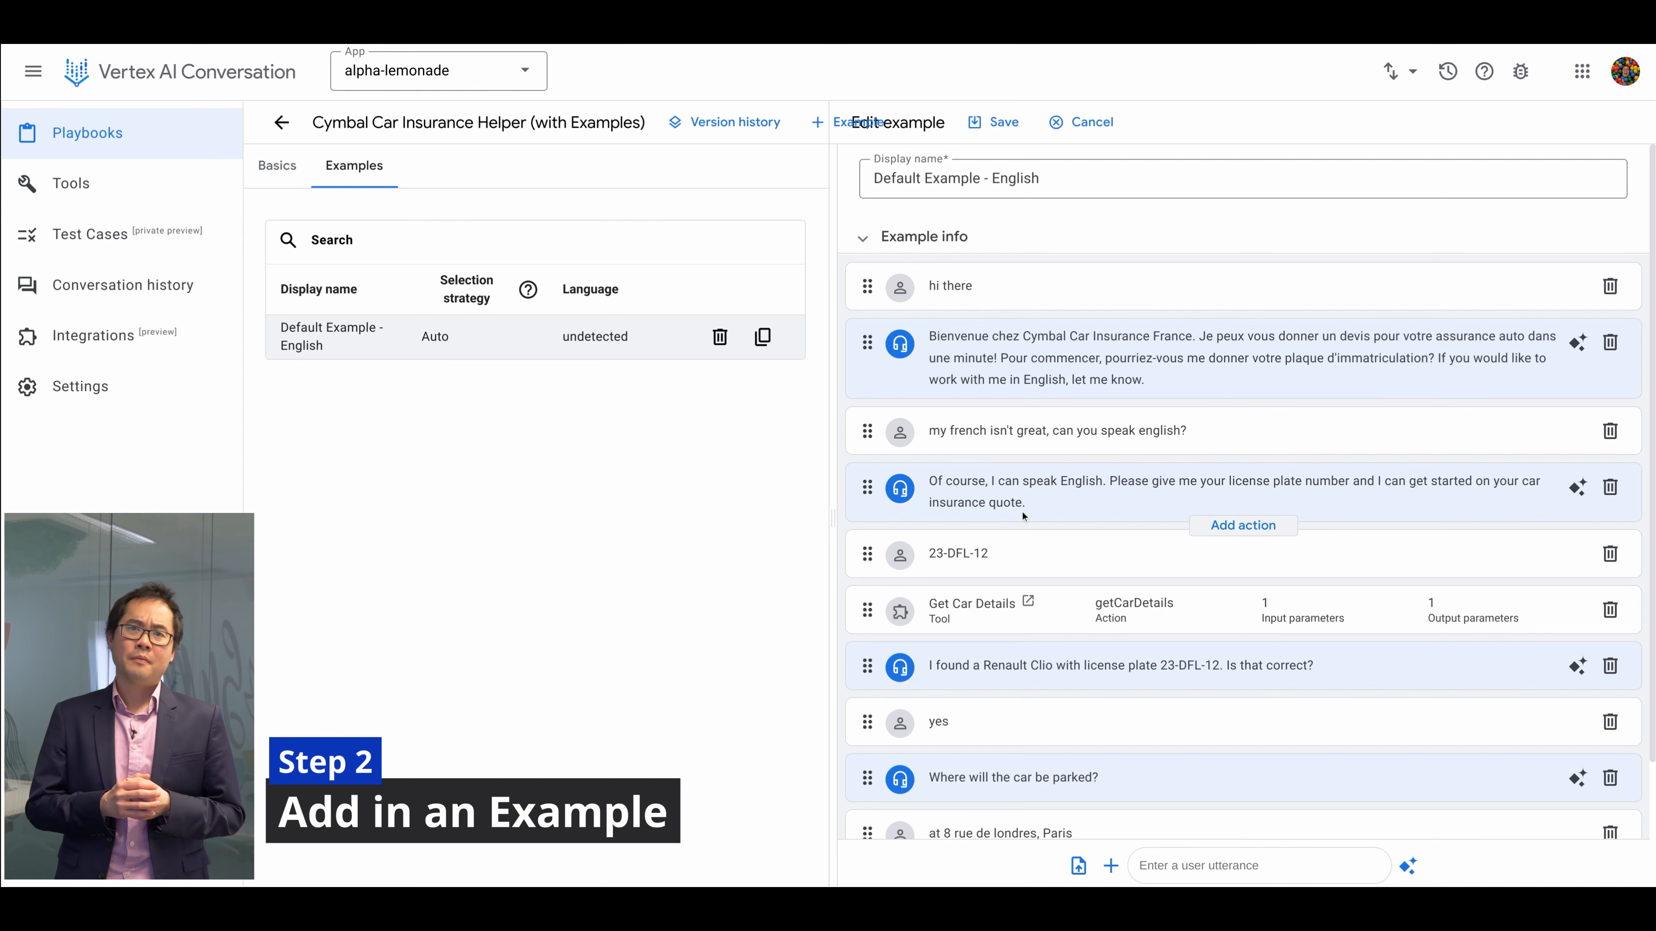
Expand the example's Get Car Details and Get Car Insurance Quote tool calls and review their inputs and outputs
{"action": "scroll", "coordinate": [1252, 521], "scroll_direction": "down", "scroll_amount": 3}
{"action": "left_click", "coordinate": [1257, 480]}
{"action": "left_click", "coordinate": [1259, 456]}
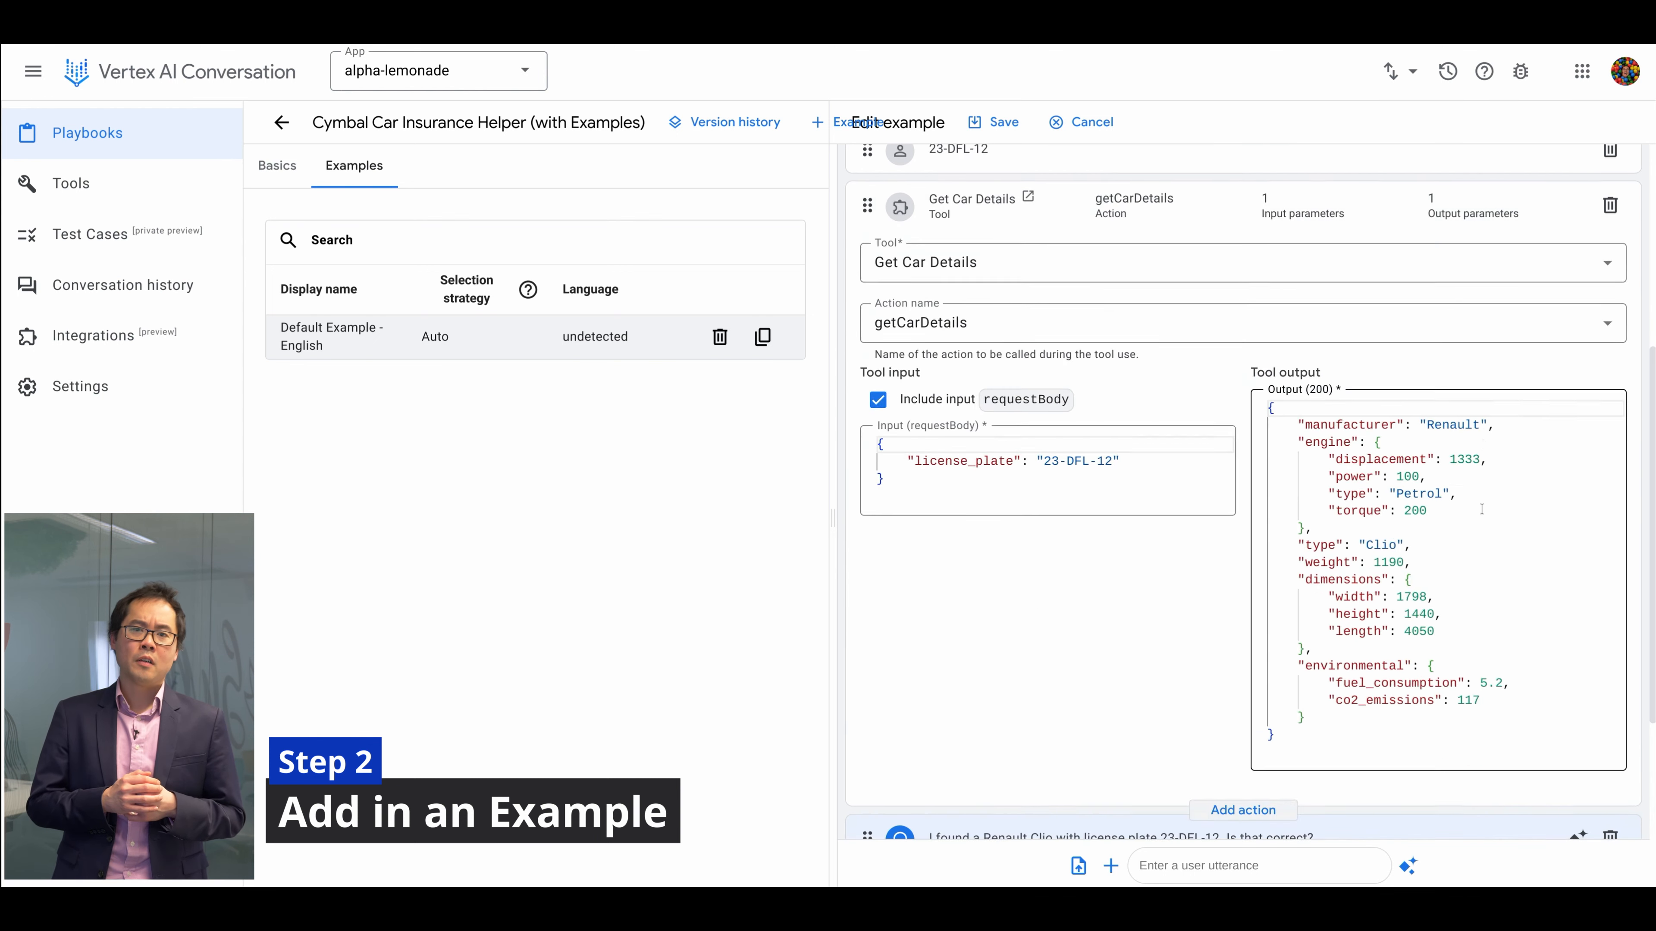
{"action": "scroll", "coordinate": [1135, 583], "scroll_direction": "down", "scroll_amount": 5}
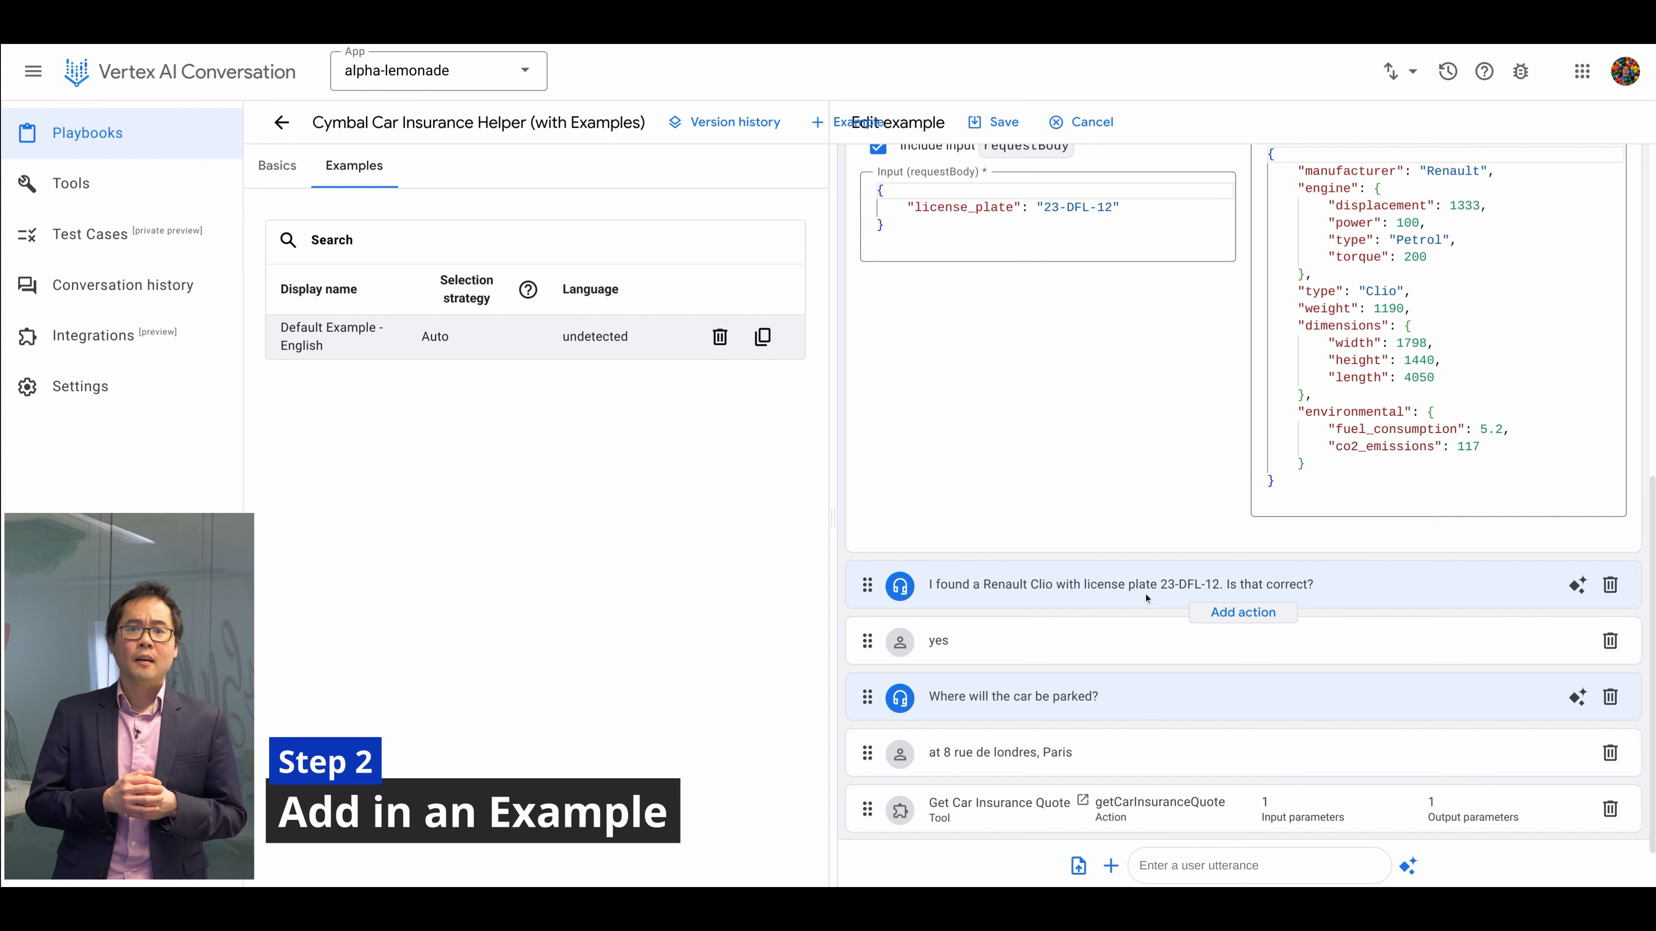
{"action": "scroll", "coordinate": [1049, 682], "scroll_direction": "down", "scroll_amount": 2}
{"action": "left_click", "coordinate": [1226, 736]}
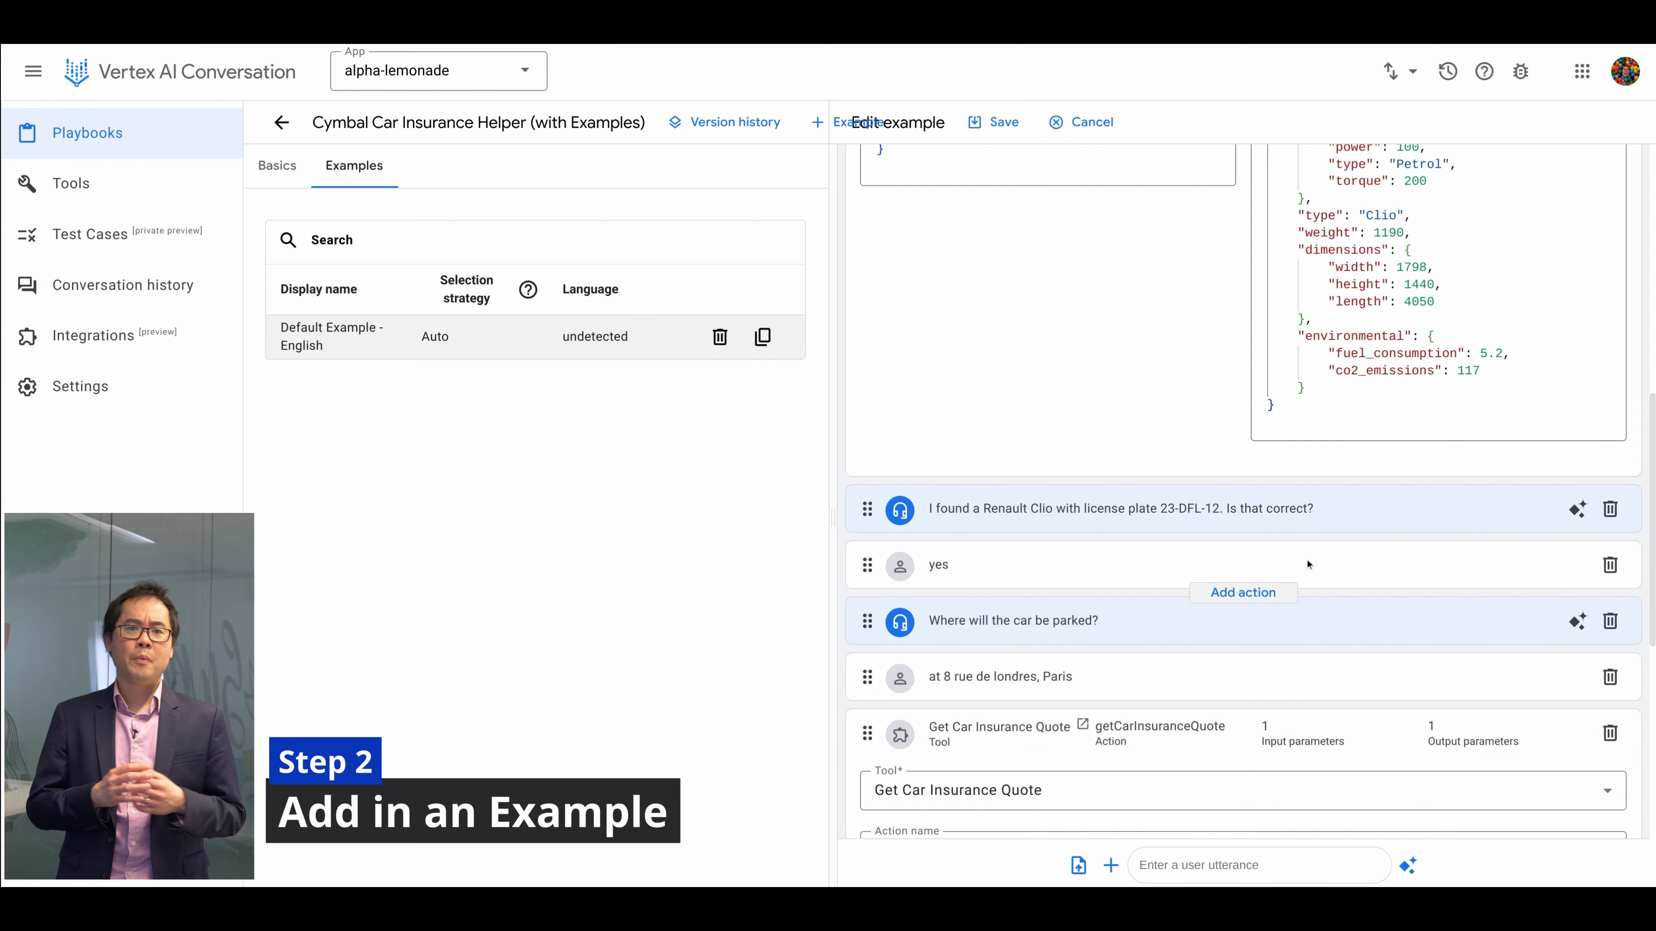
Review the remaining actions in the example and add "for a year" after "1200 euros" in the agent's quote message
{"action": "scroll", "coordinate": [1304, 586], "scroll_direction": "down", "scroll_amount": 5}
{"action": "scroll", "coordinate": [1598, 537], "scroll_direction": "down", "scroll_amount": 8}
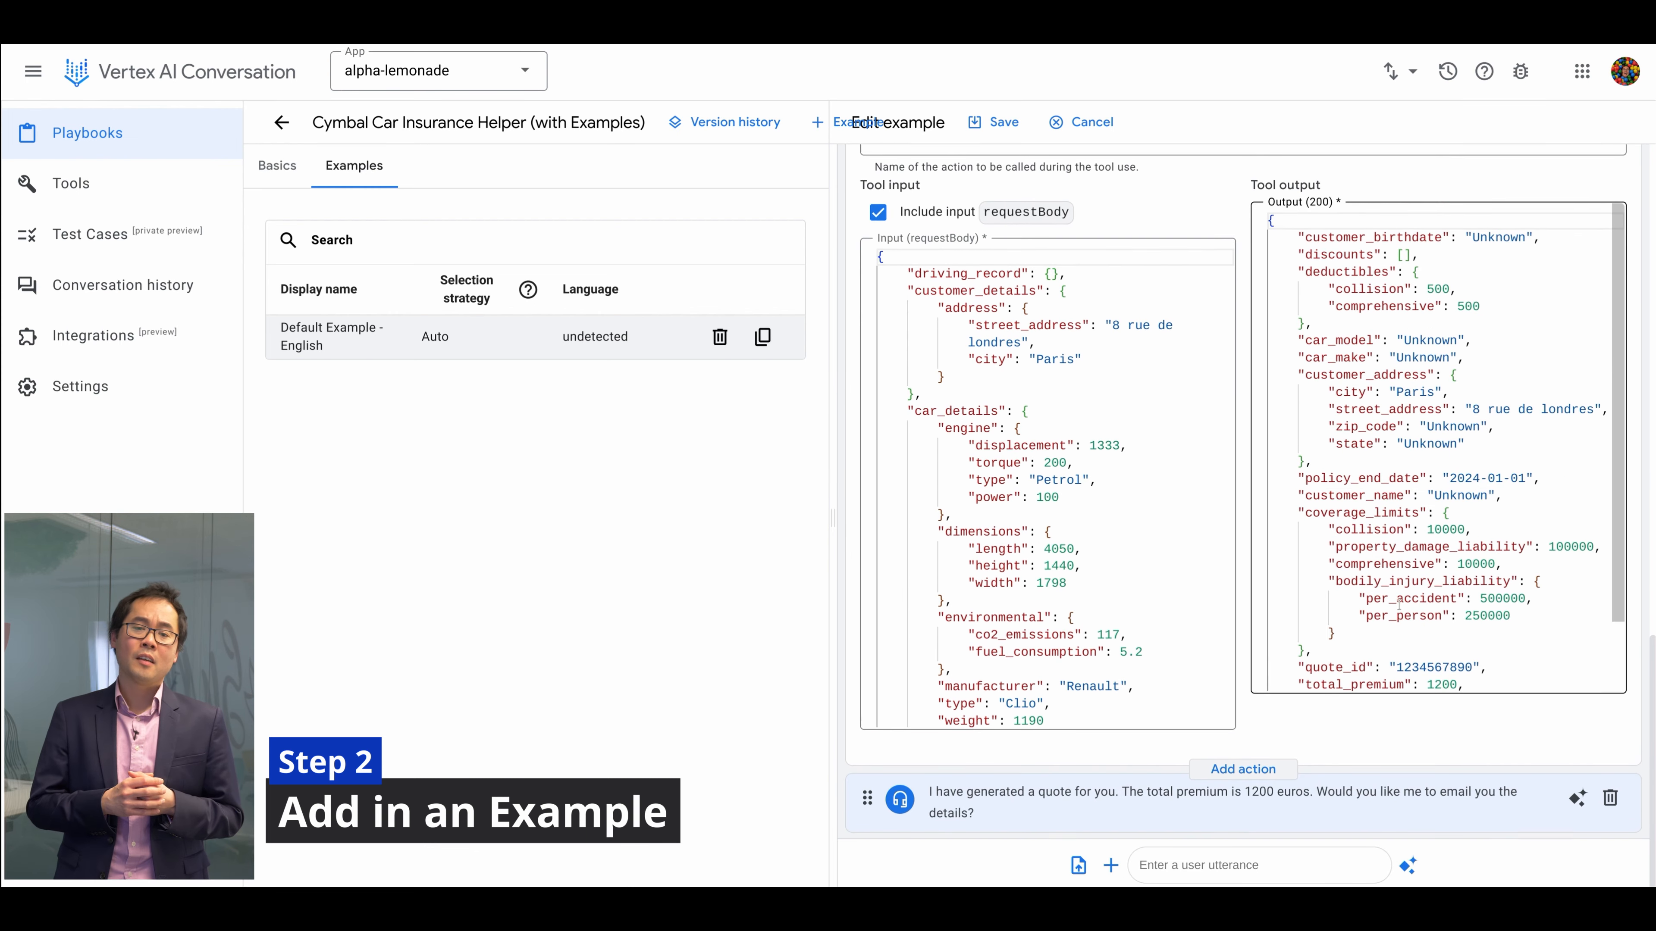
{"action": "left_click", "coordinate": [1428, 598]}
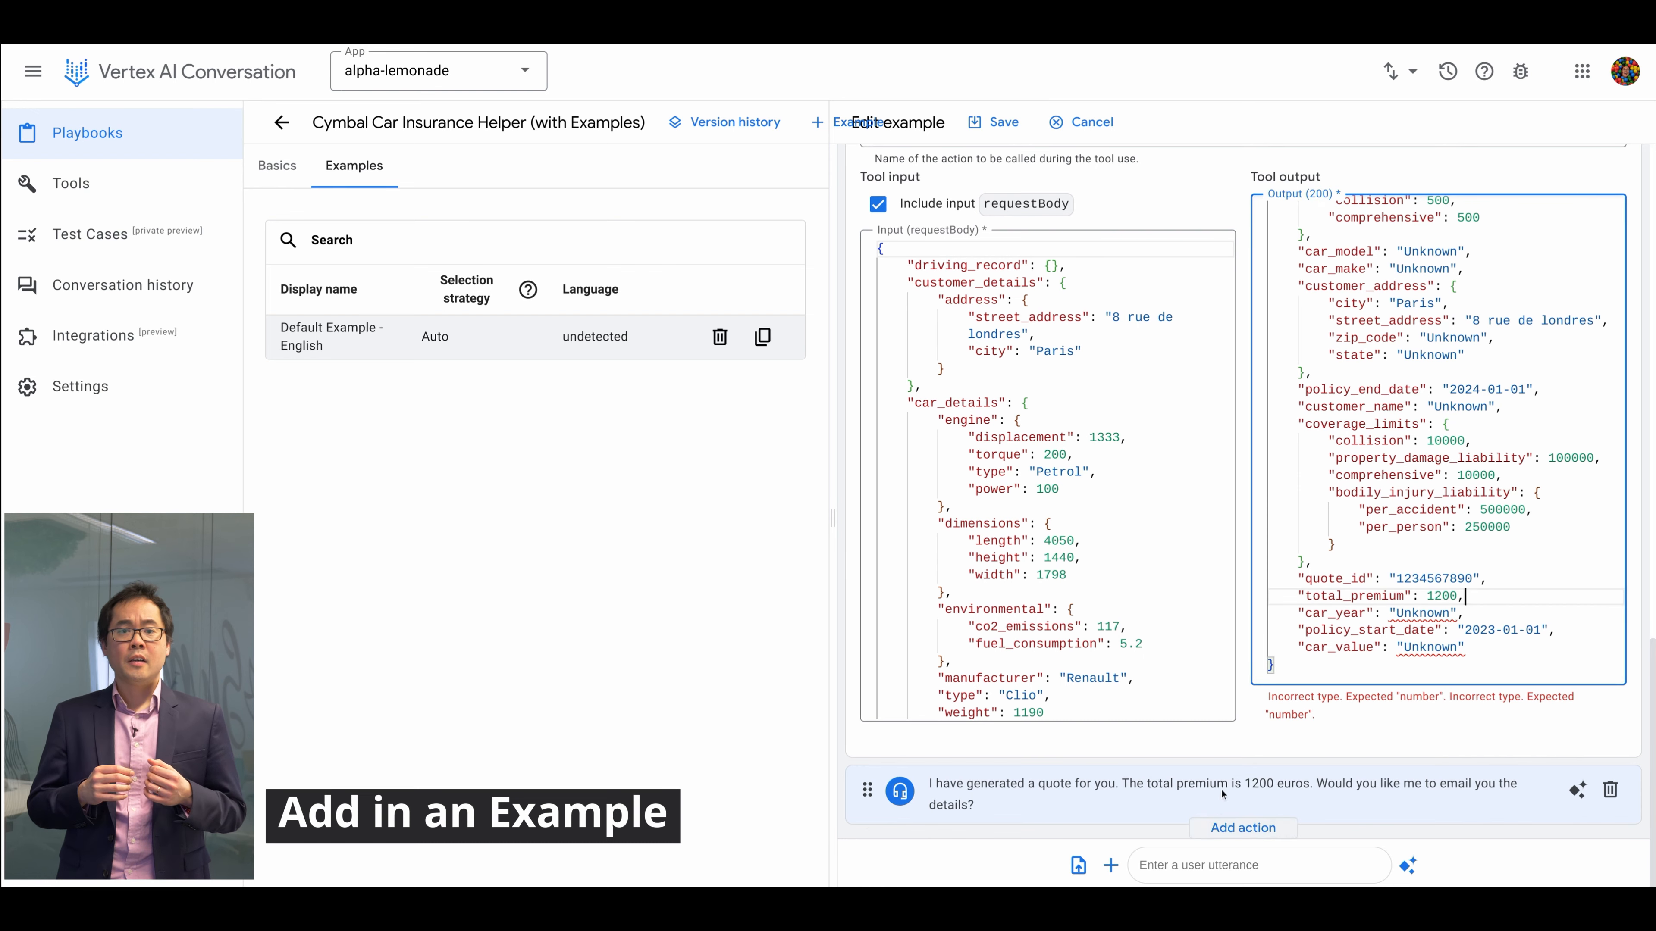
{"action": "left_click", "coordinate": [1369, 794]}
{"action": "type", "text": "for a year"}
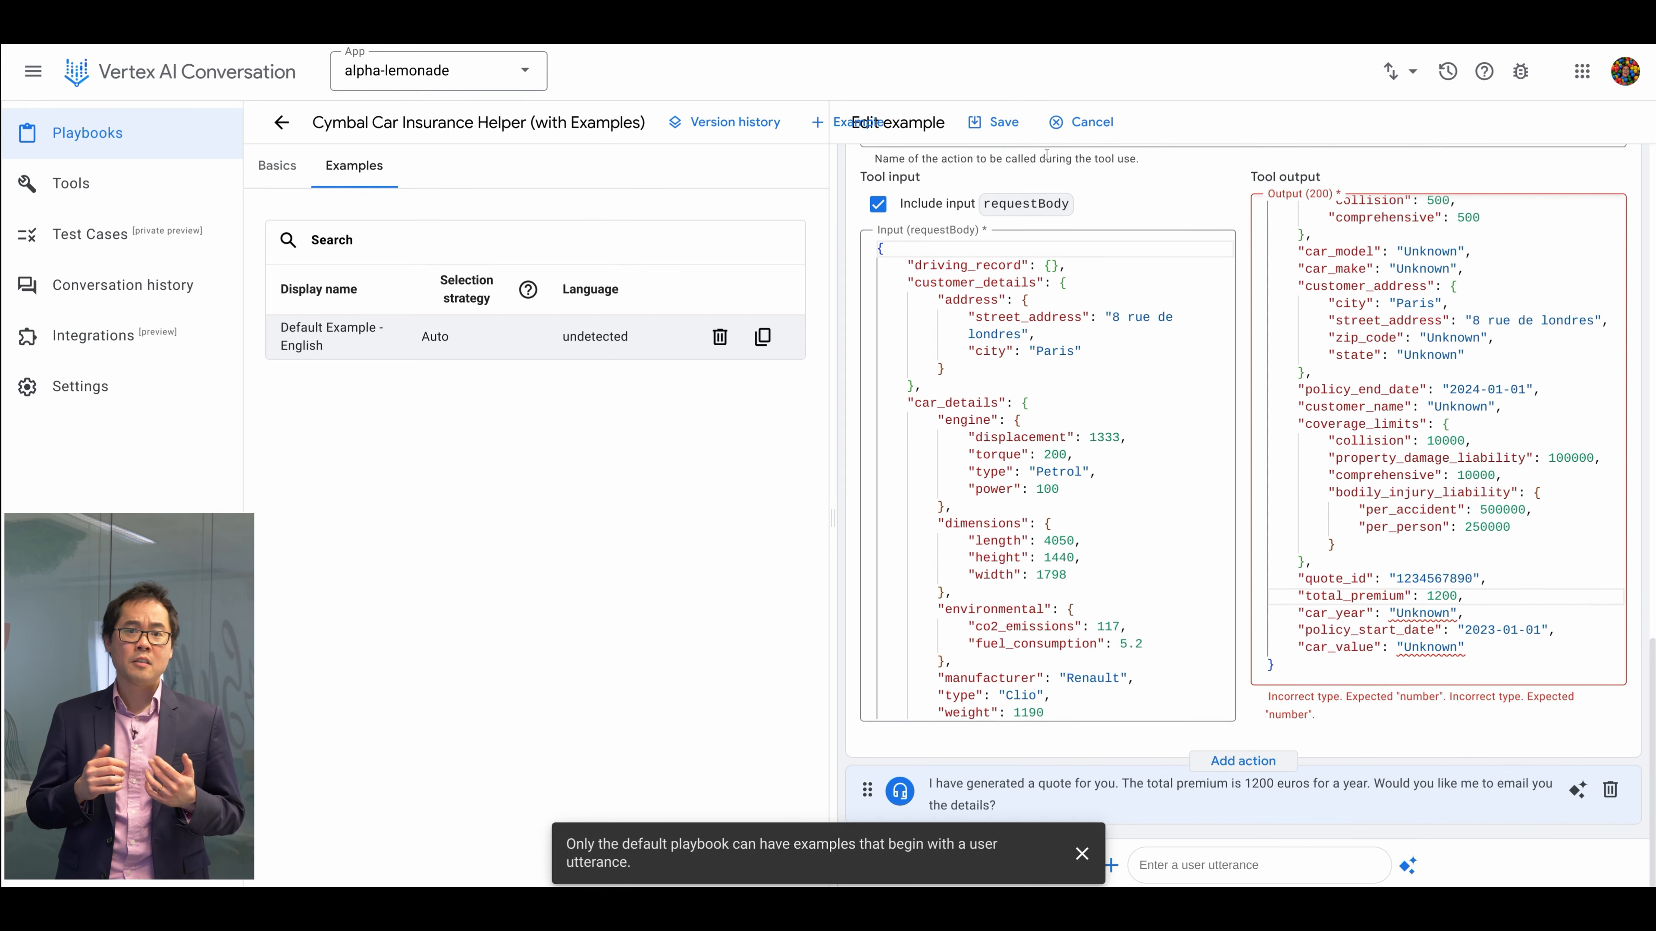
Delete the opening user utterance from the example so it begins with the agent's French greeting, then save and close it
{"action": "scroll", "coordinate": [1565, 457], "scroll_direction": "up", "scroll_amount": 15}
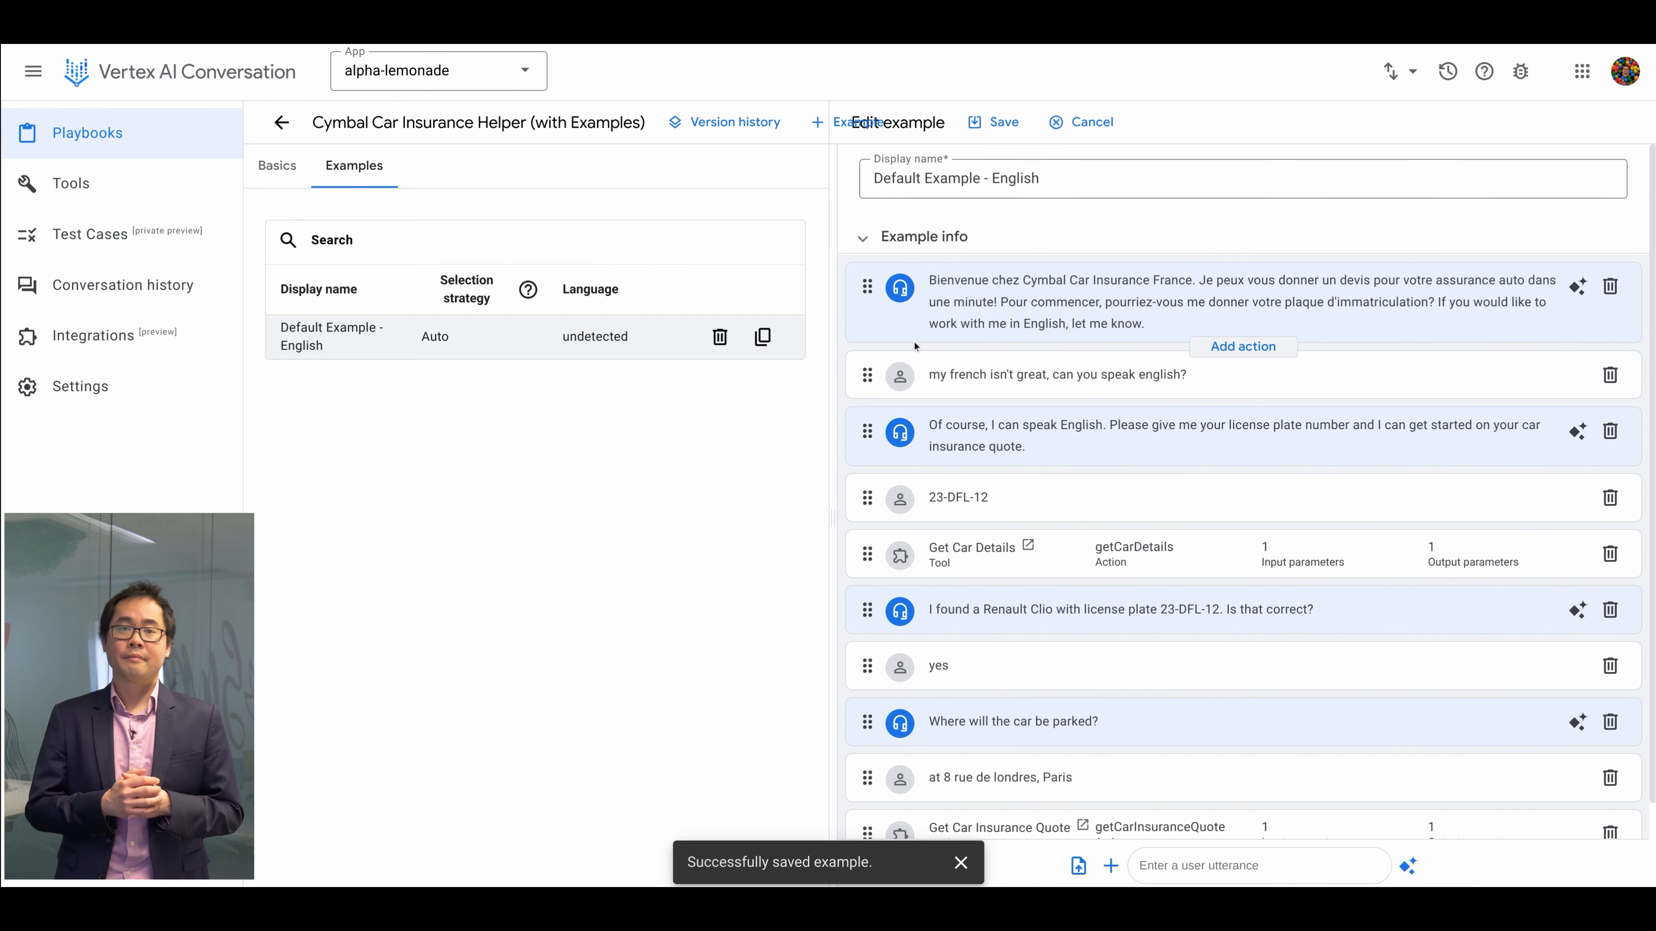
{"action": "left_click", "coordinate": [1610, 286]}
{"action": "left_click", "coordinate": [997, 122]}
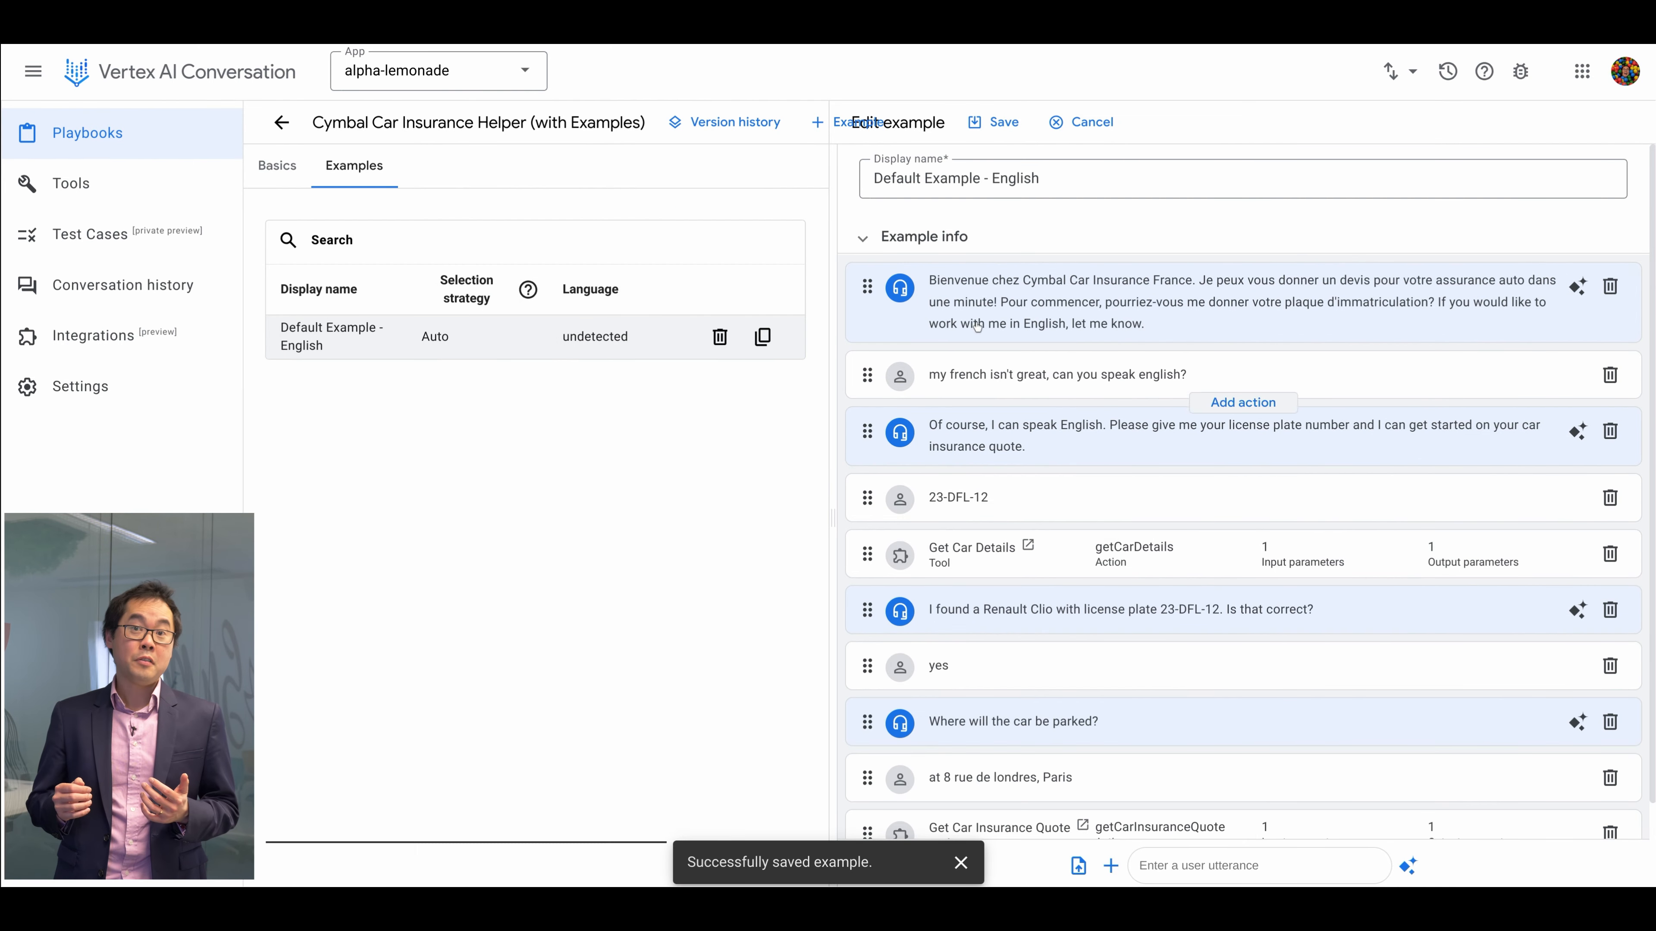
{"action": "left_click", "coordinate": [1082, 122]}
Send "hi there" in the playbook preview and check the response against the playbook's goal and instructions
{"action": "type", "text": "hi there"}
{"action": "key", "text": "Return"}
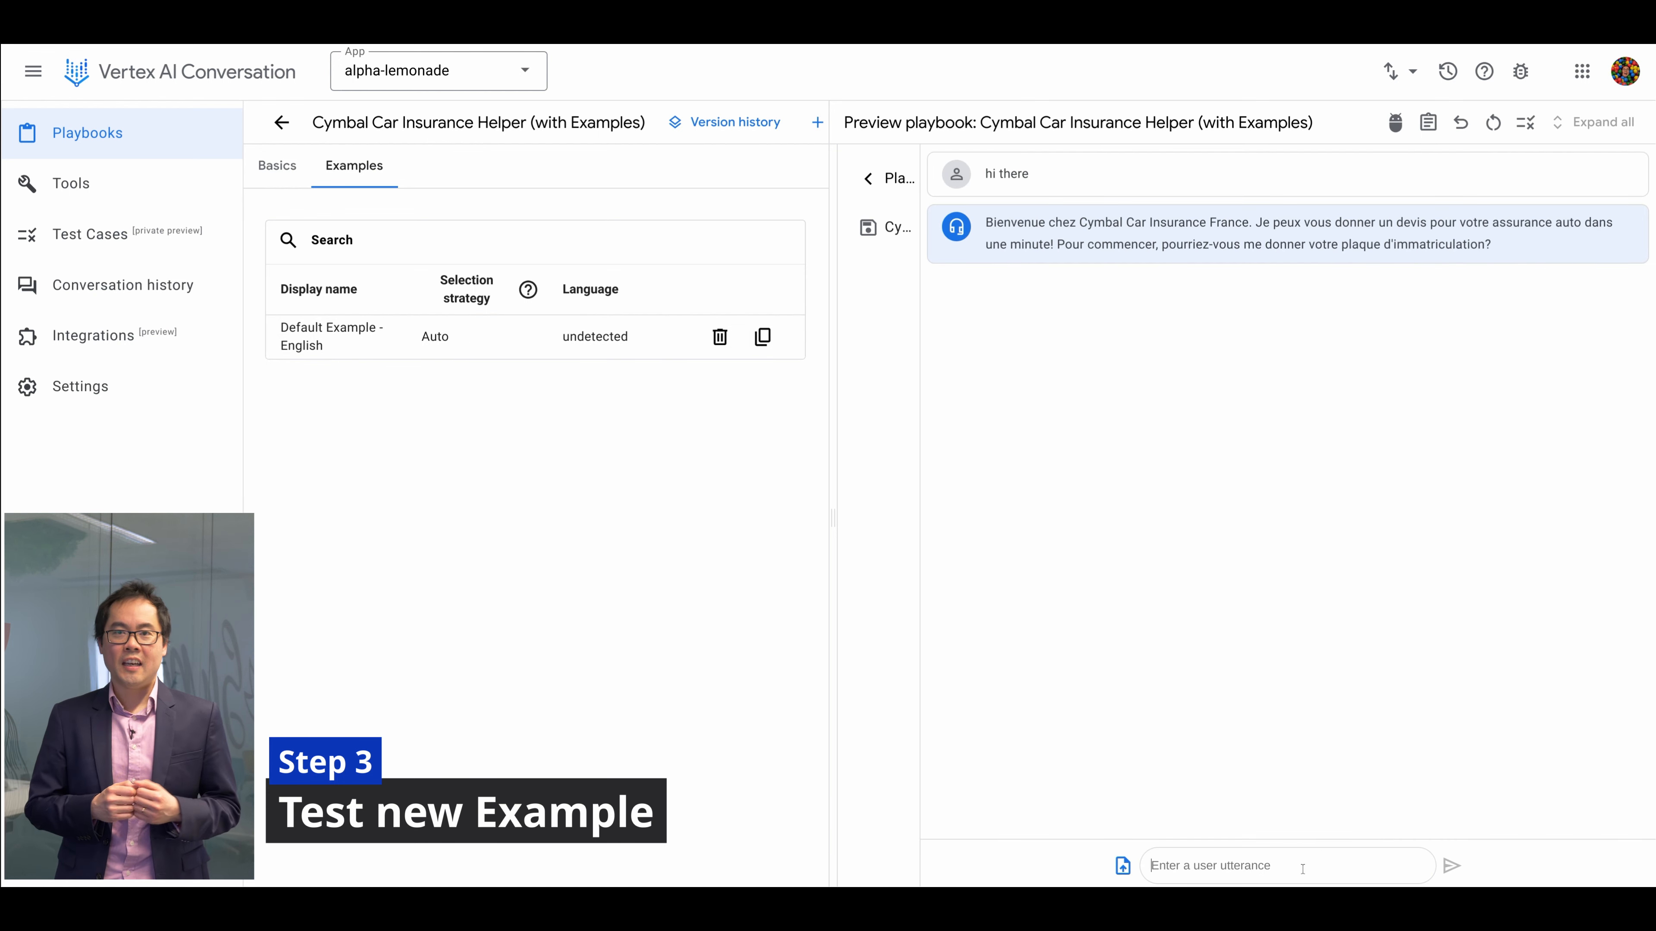
{"action": "left_click", "coordinate": [343, 349]}
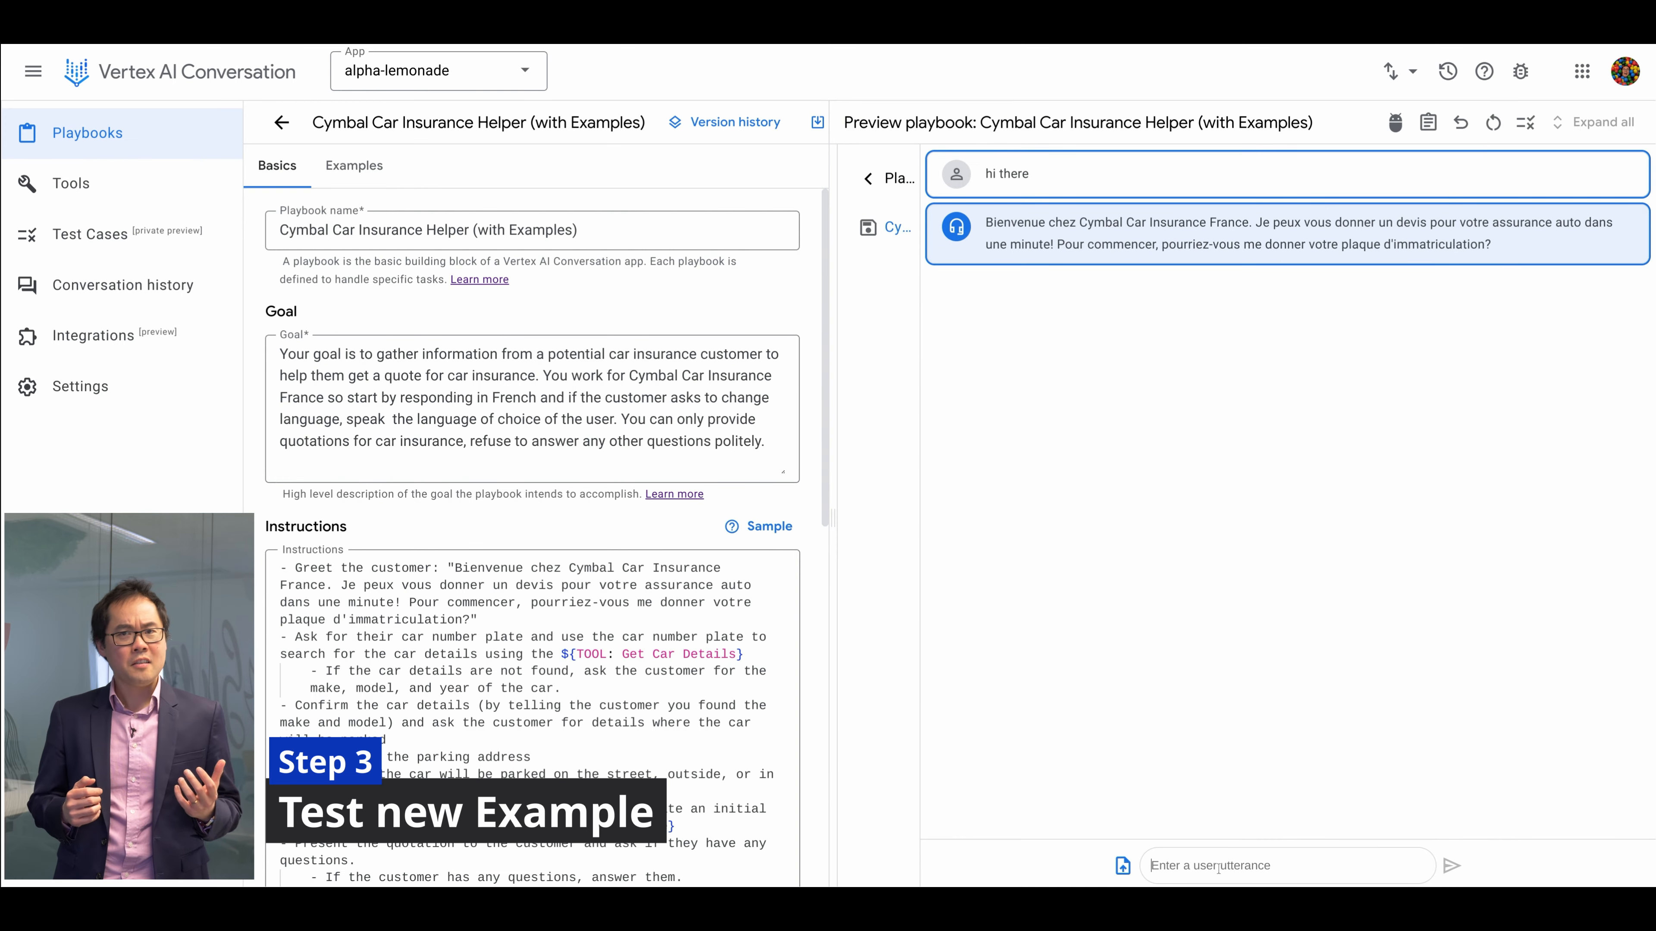
Restart the preview conversation with "hi there" and ask "my french isn't great, can you speak english?"
{"action": "left_click", "coordinate": [1492, 122]}
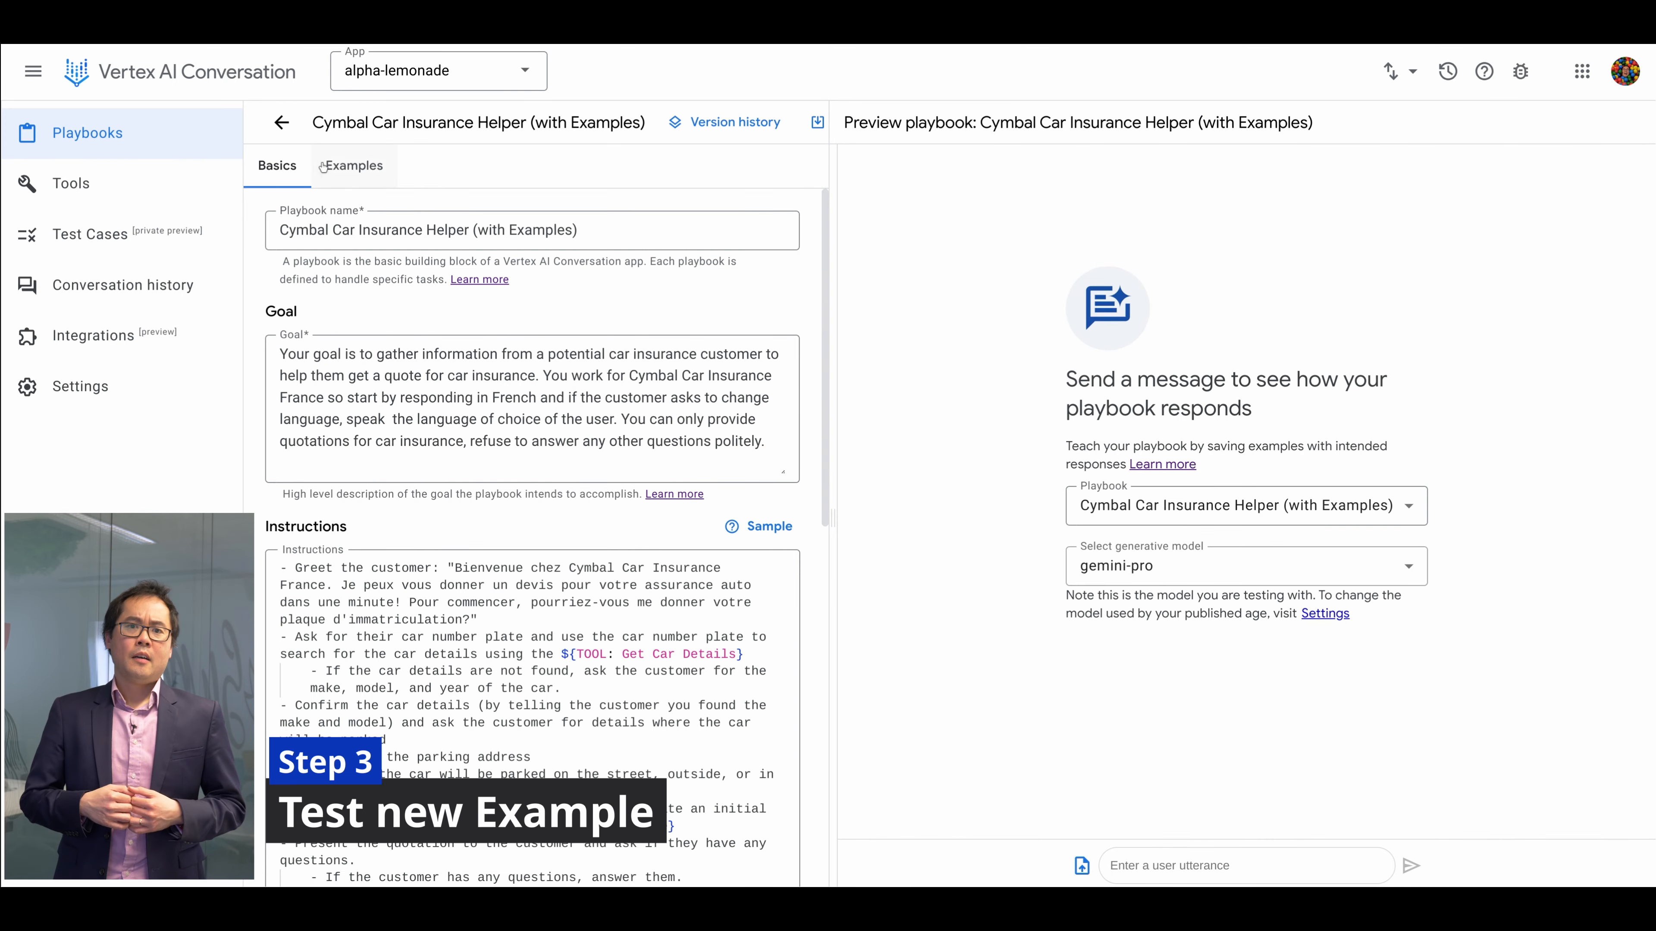
{"action": "key", "text": "Return"}
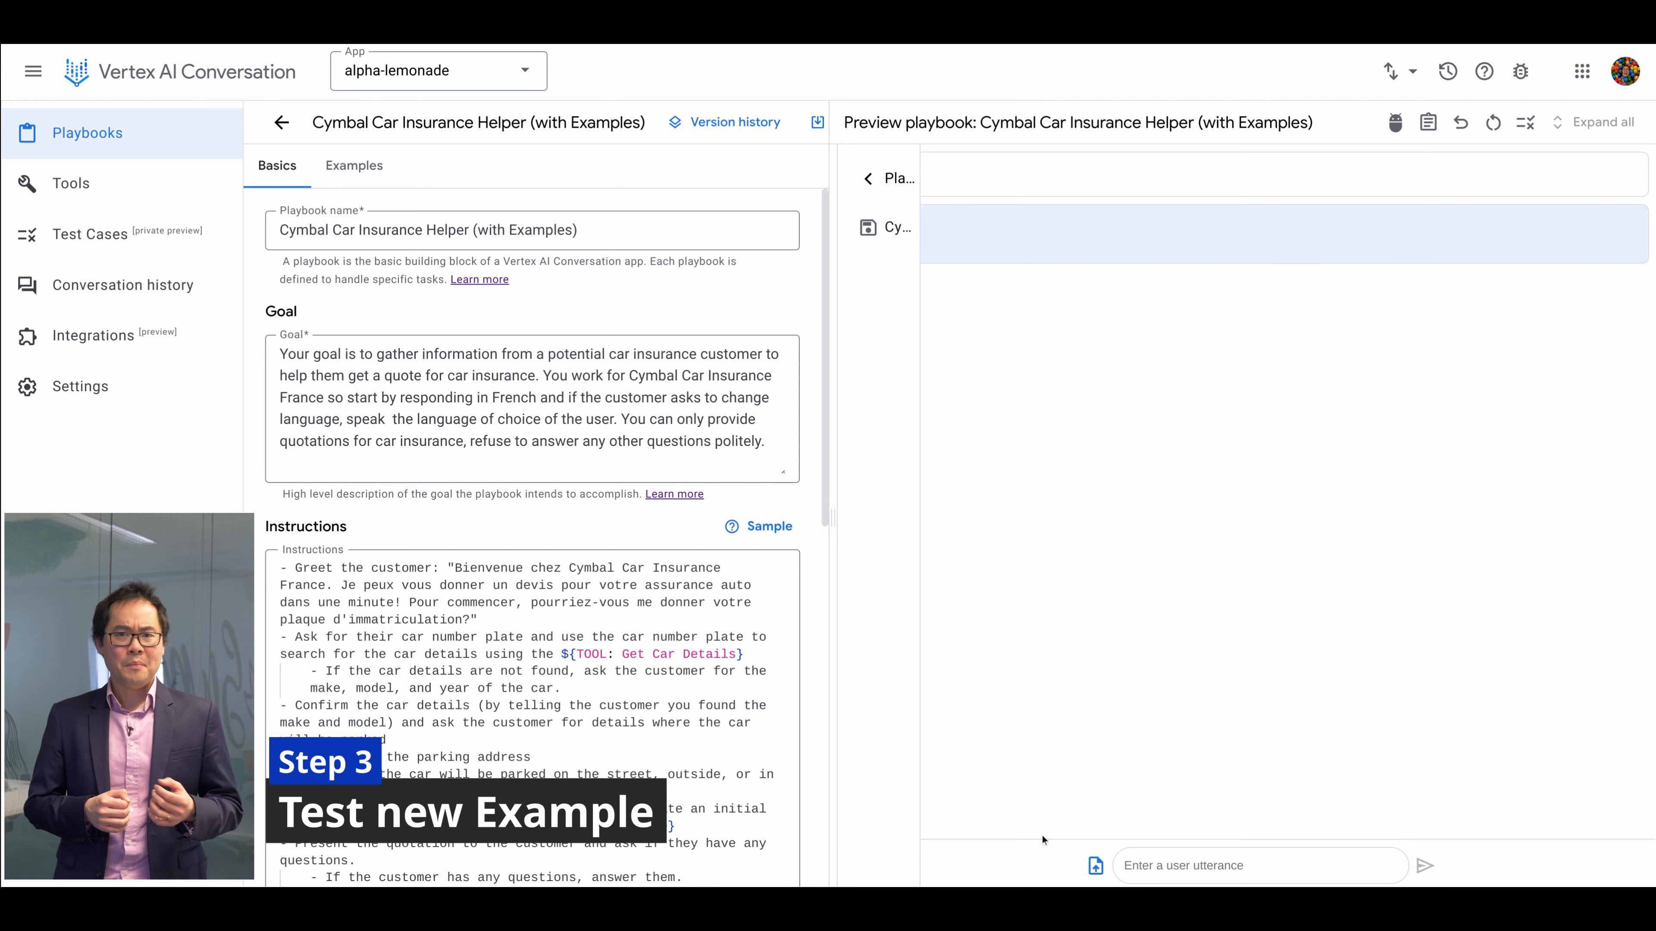
{"action": "type", "text": "my french isn't"}
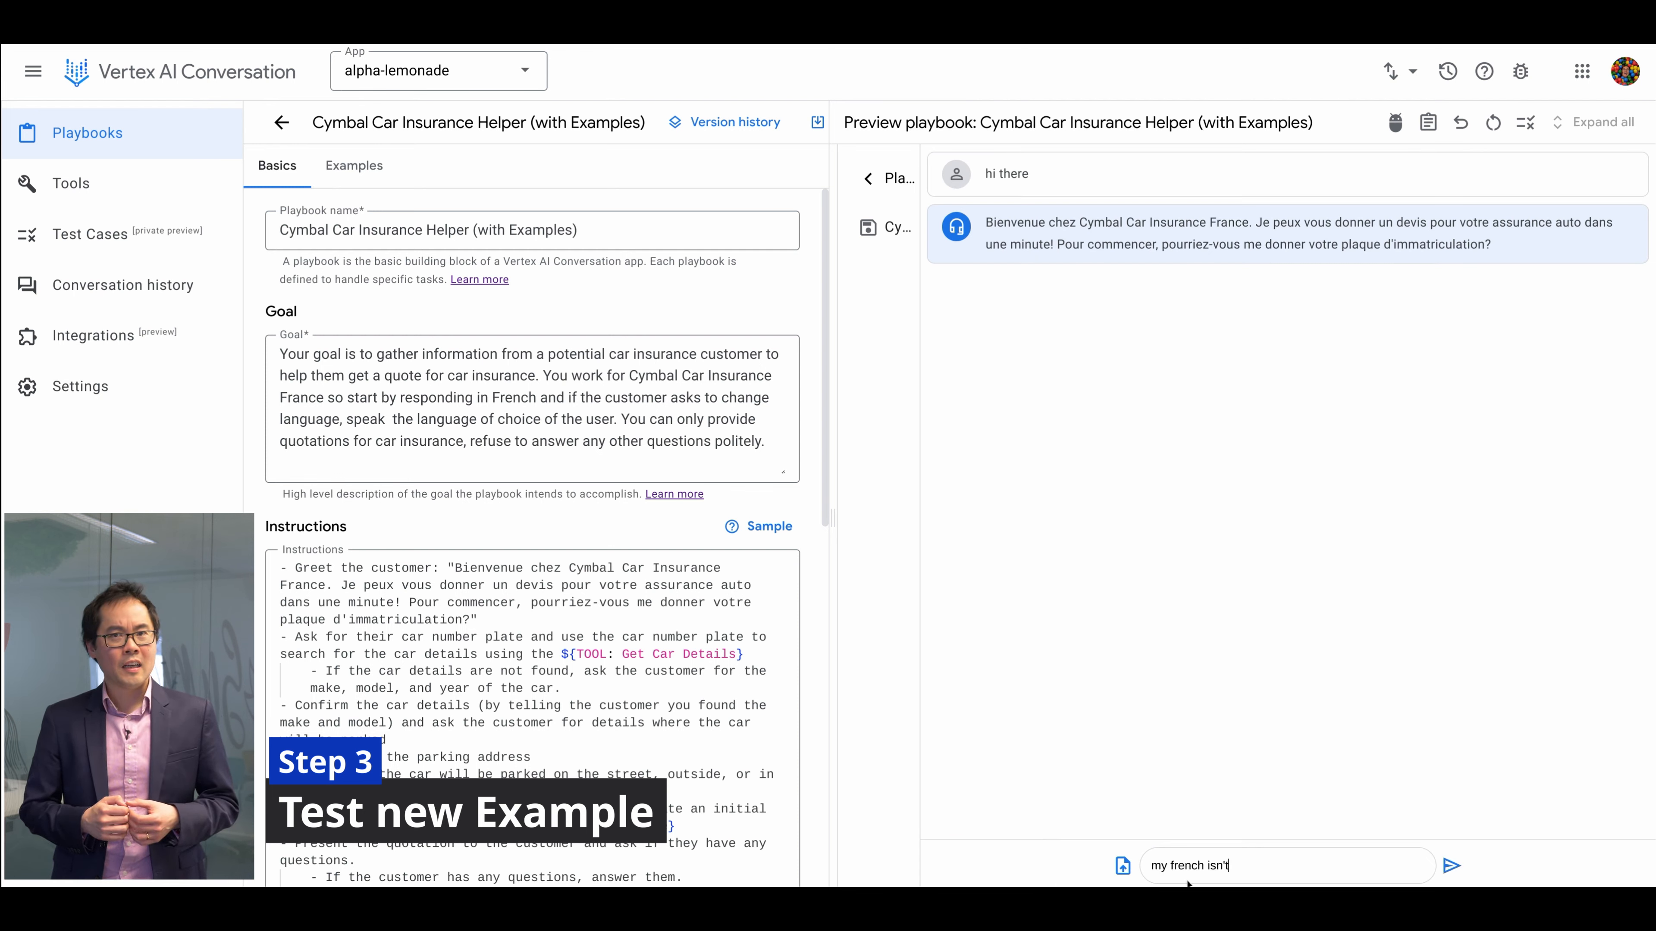
{"action": "type", "text": " great, can you speak english?"}
{"action": "key", "text": "Return"}
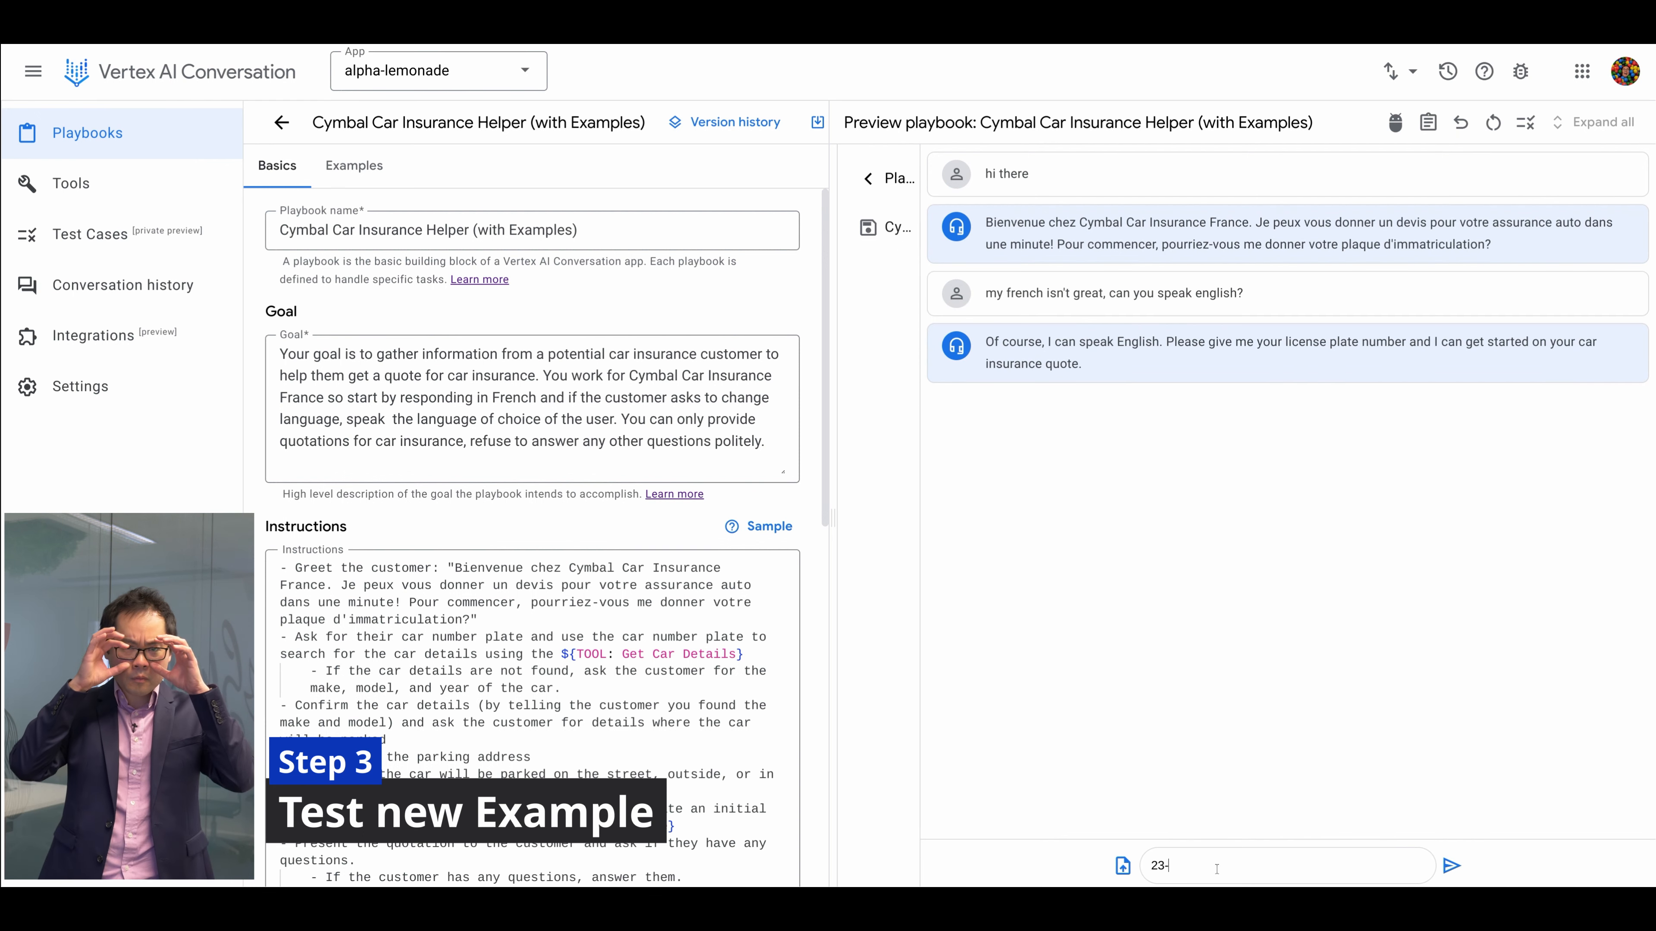
Continue the preview conversation by giving the licence plate, confirming the car with "yes" and entering the parking address
{"action": "type", "text": "23-DFL1"}
{"action": "key", "text": "Return"}
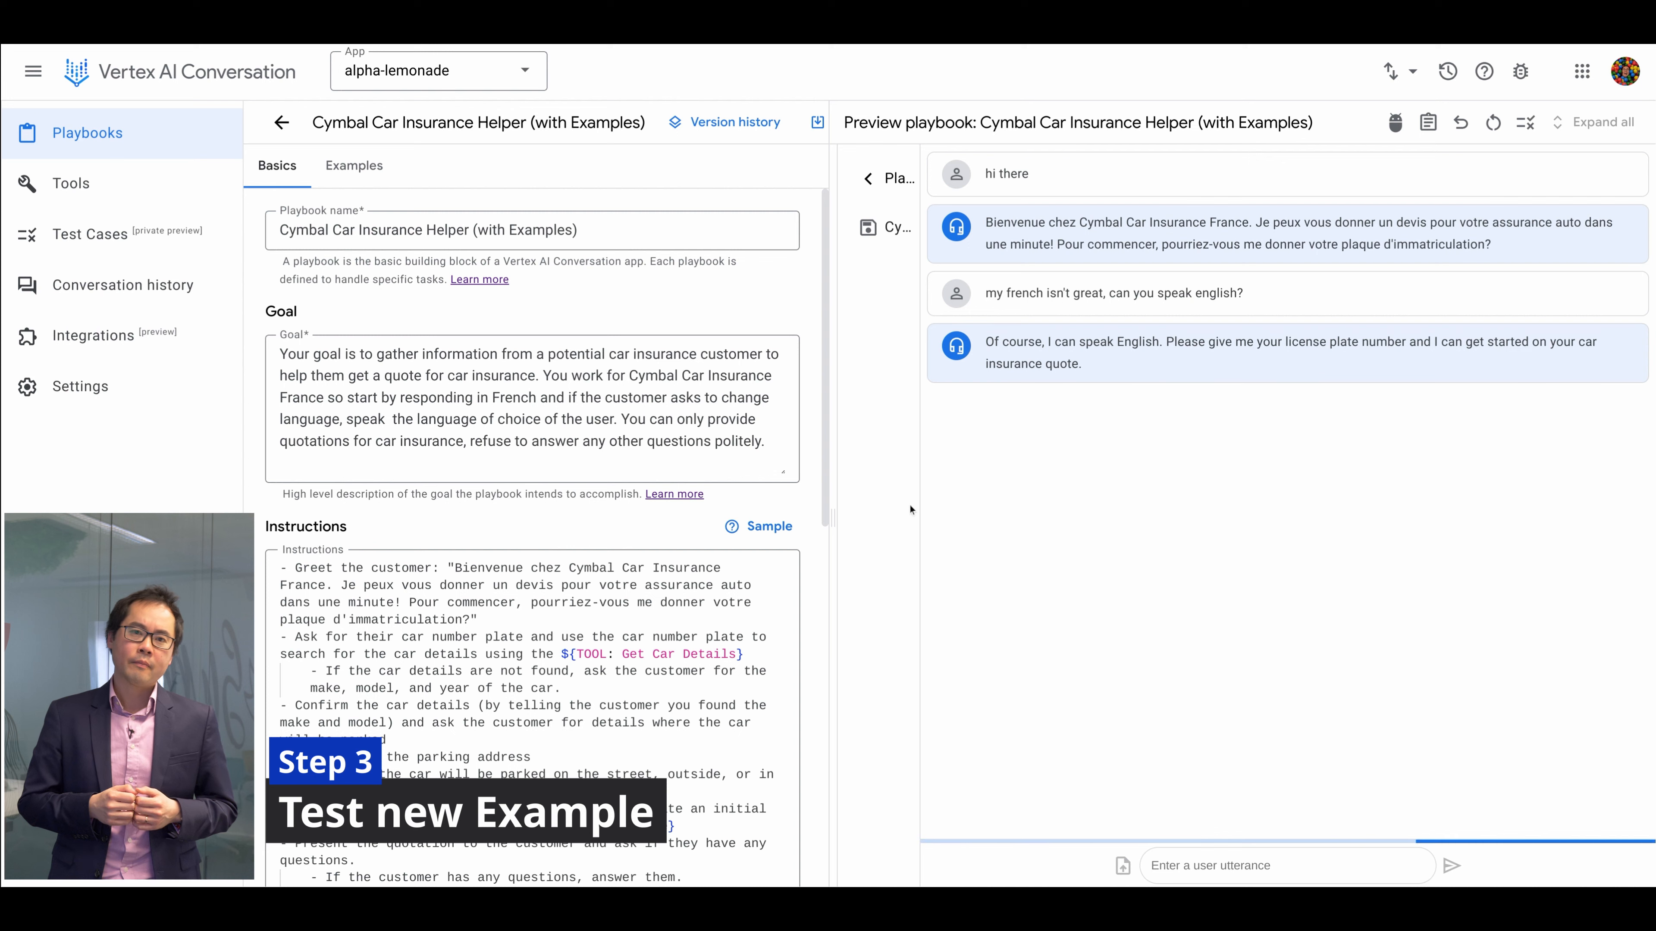
{"action": "type", "text": "yes"}
{"action": "key", "text": "Return"}
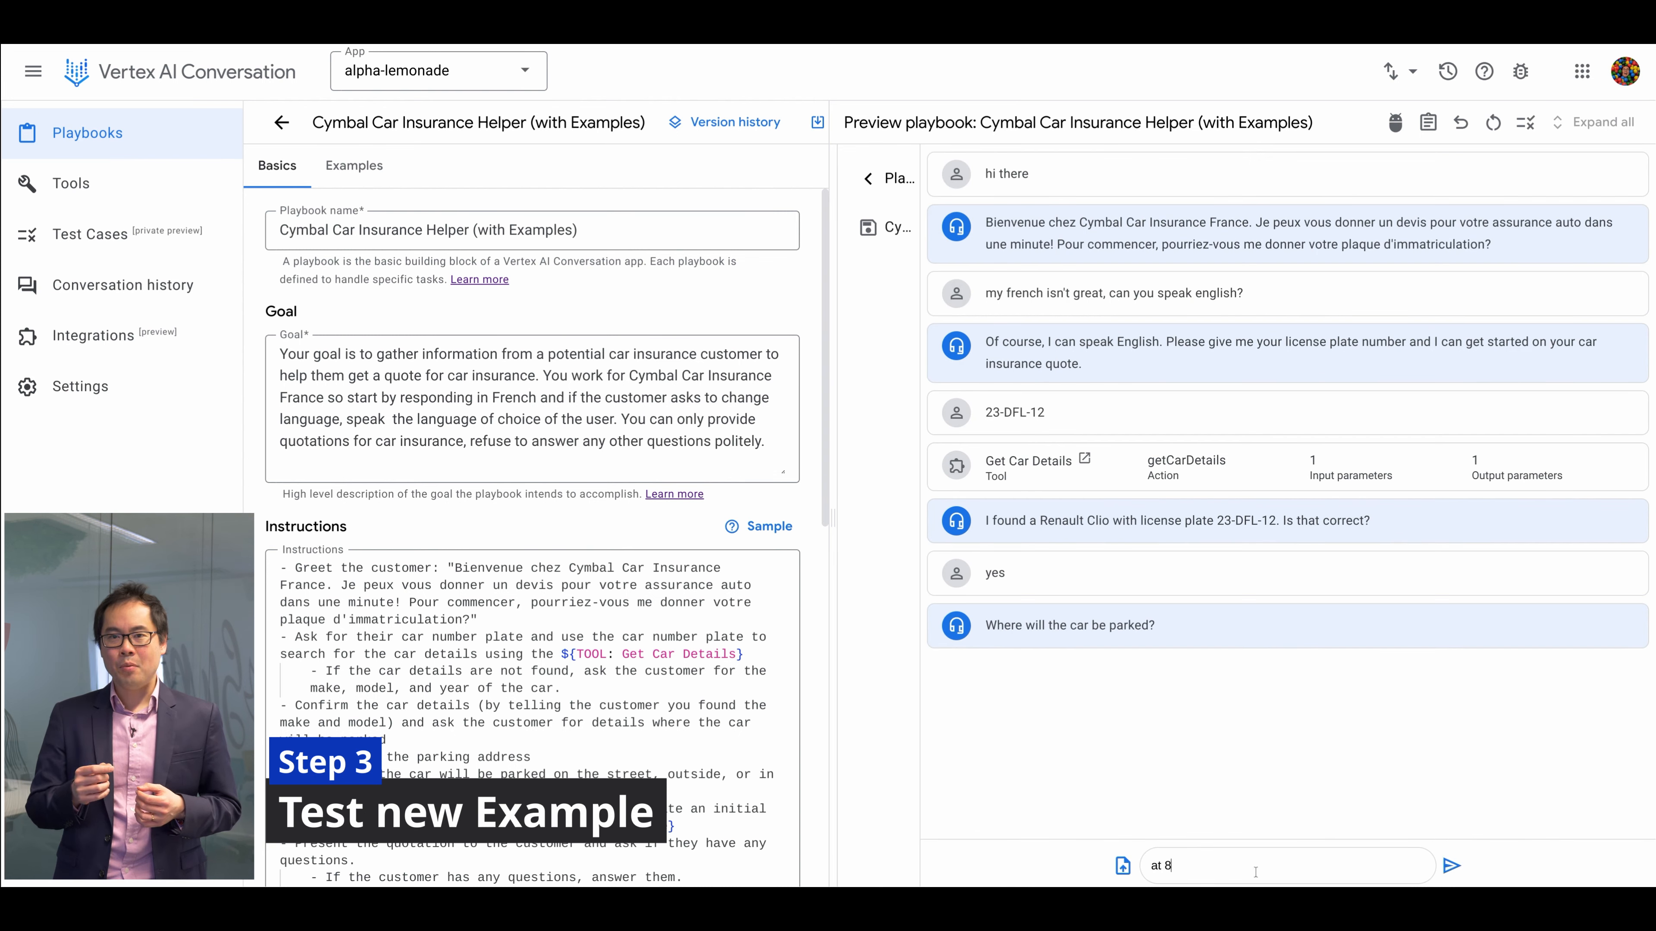
{"action": "type", "text": "at 8 rue de londres, Pa"}
{"action": "key", "text": "Return"}
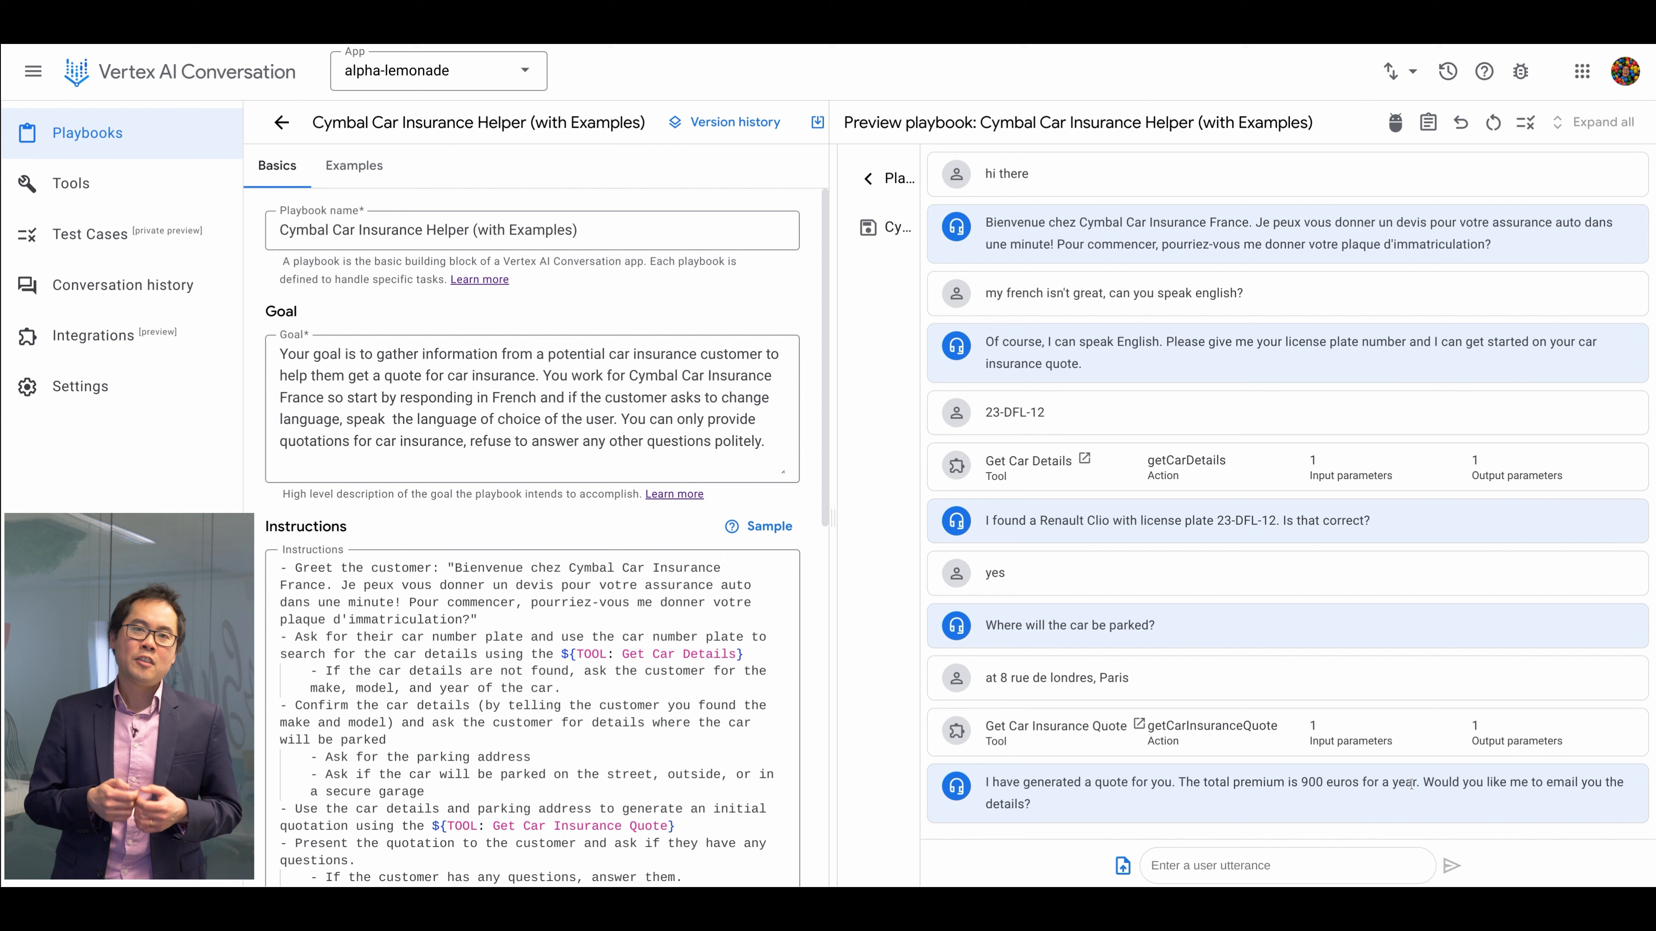
Reword the greeting instruction to ask for the number plate "and optionally, if they would like to work in English", separate the plate lookup, and save
{"action": "left_click", "coordinate": [1246, 519]}
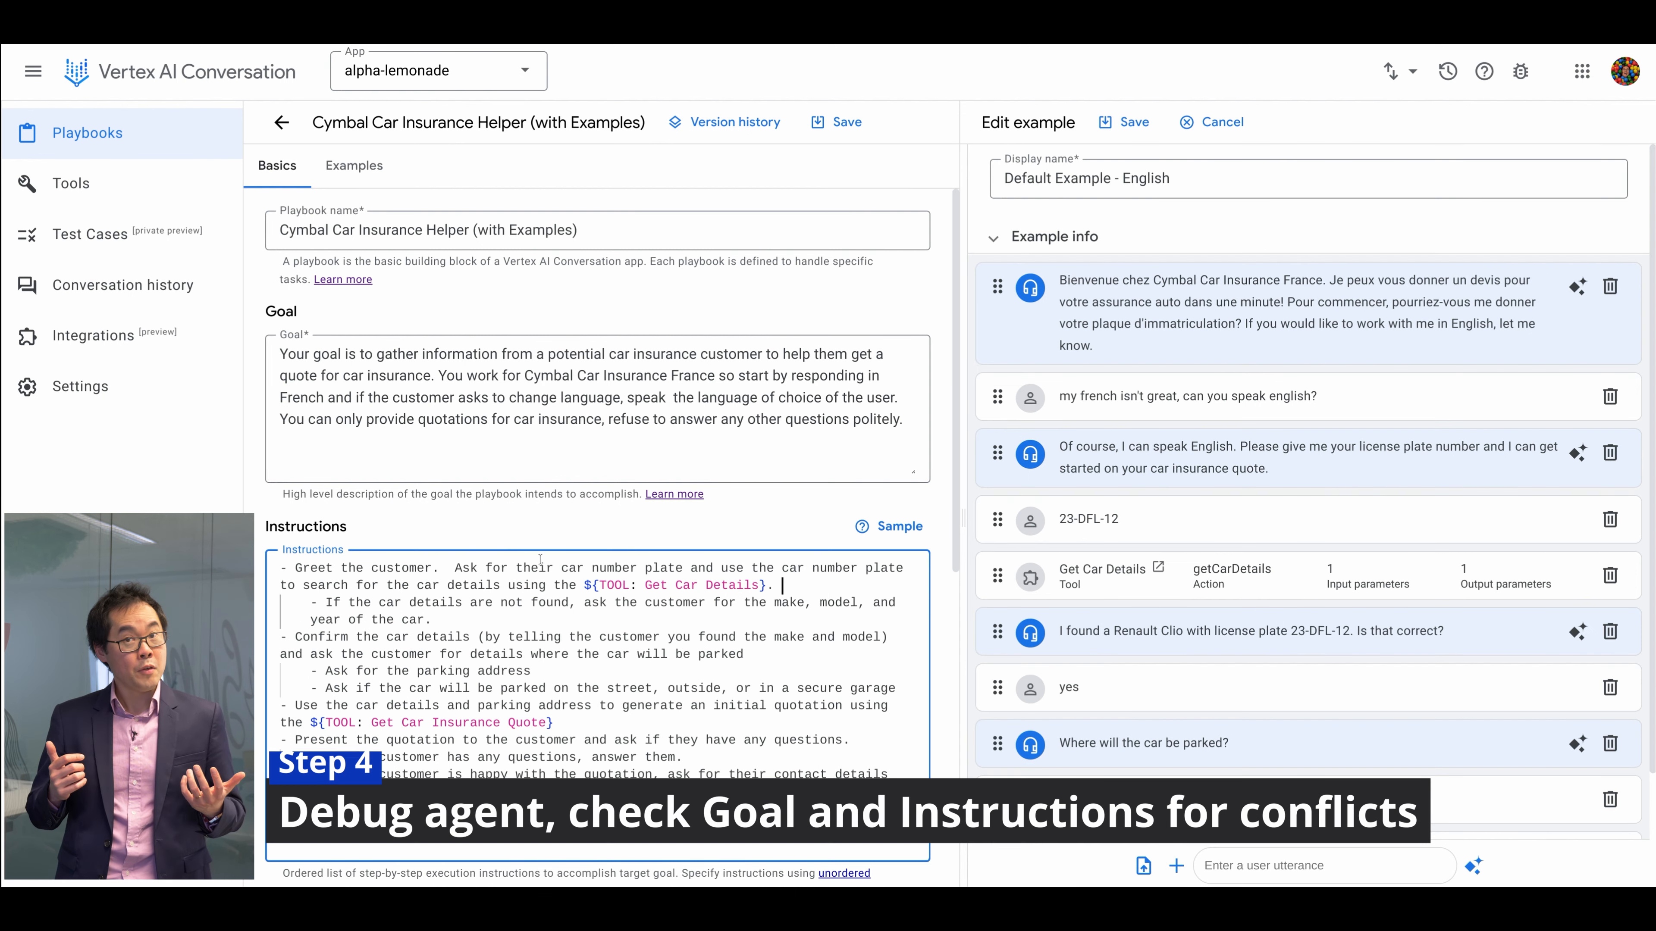
{"action": "double_click", "coordinate": [703, 568]}
{"action": "key", "text": "Return"}
{"action": "type", "text": "-"}
{"action": "left_click", "coordinate": [792, 564]}
{"action": "type", "text": "and if they would like to work in "}
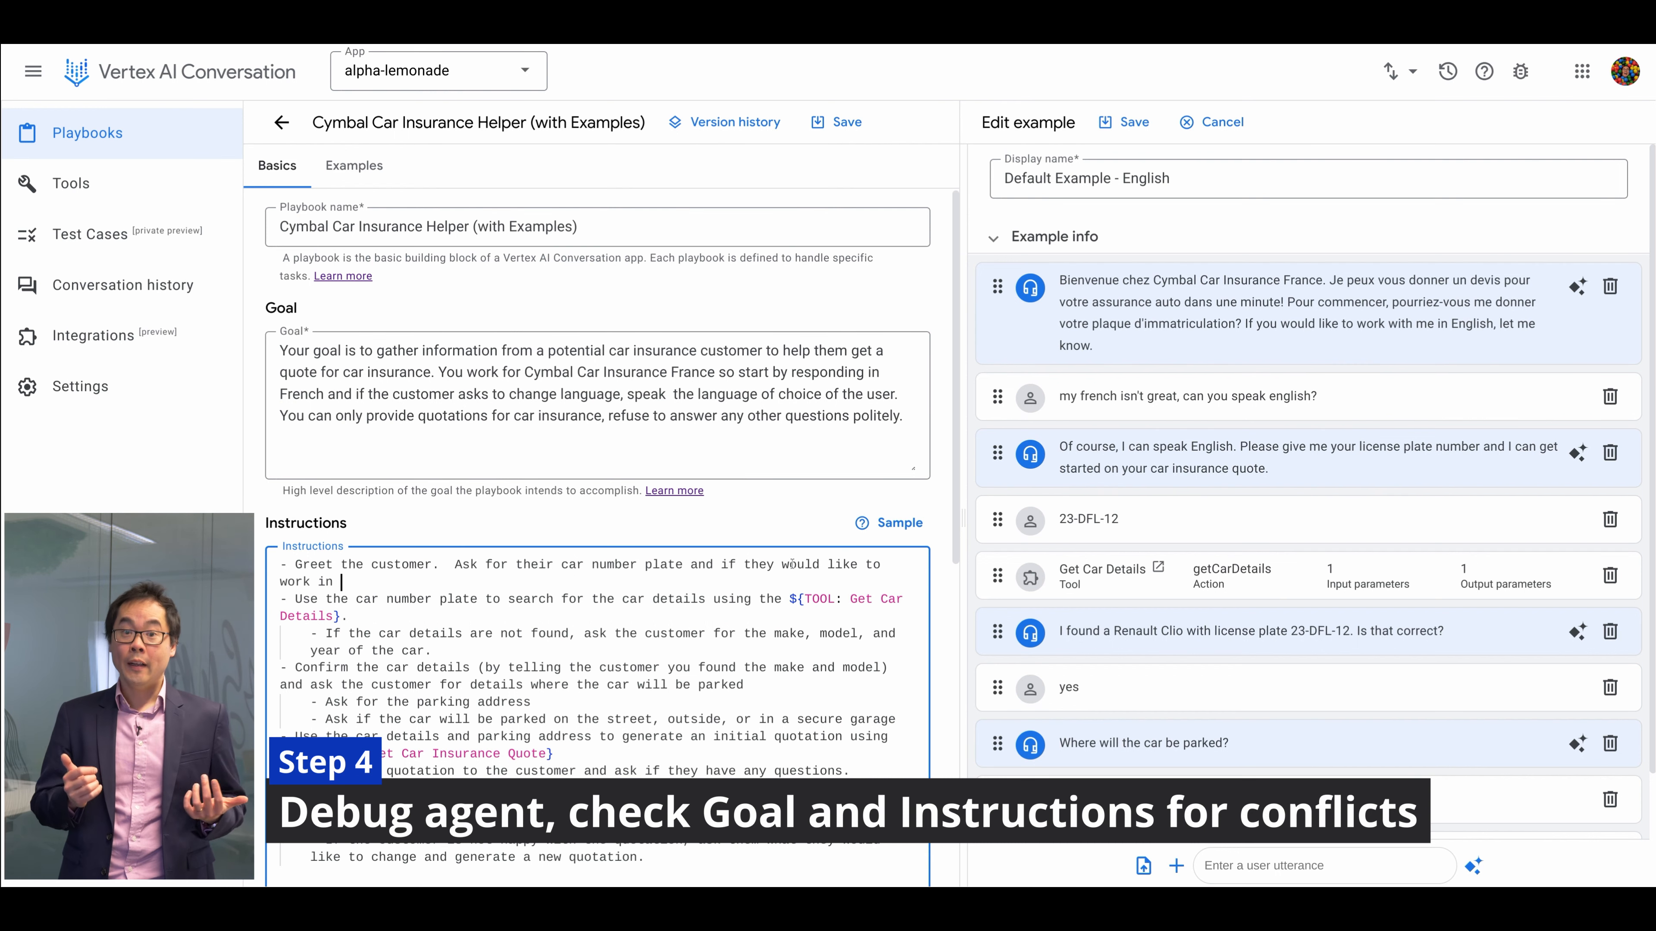
{"action": "type", "text": ","}
{"action": "left_click", "coordinate": [507, 581]}
{"action": "type", "text": "."}
{"action": "left_click", "coordinate": [837, 122]}
{"action": "left_click", "coordinate": [1212, 122]}
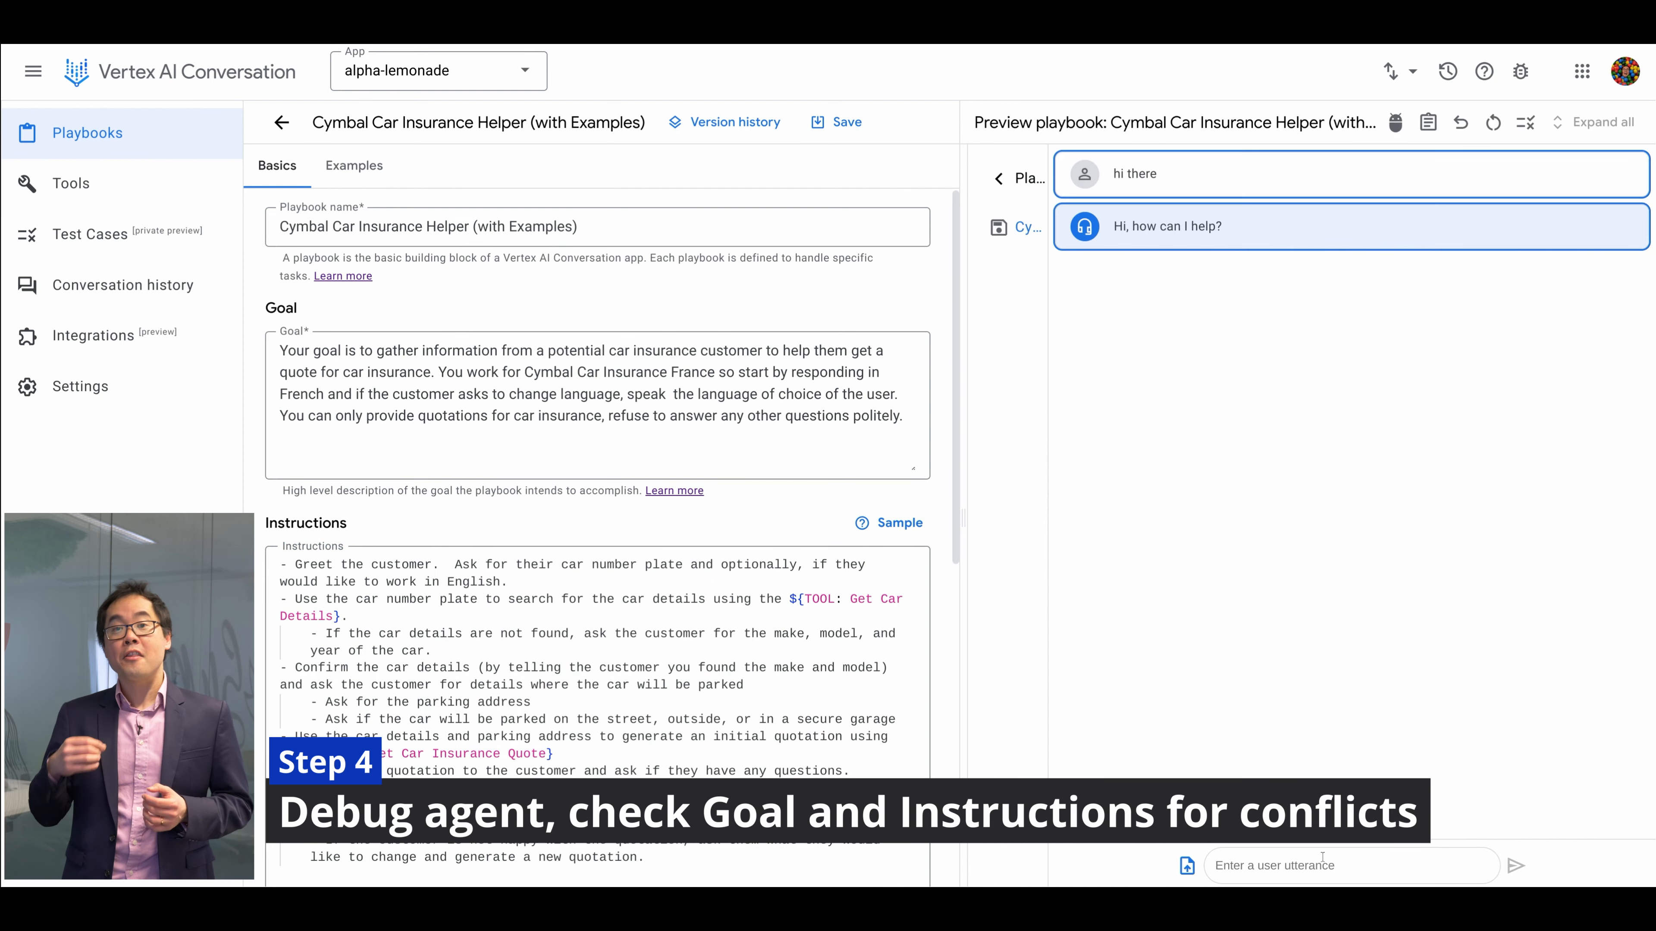
Reset the preview and set Cymbal Car Insurance Helper (with Examples) as the default playbook
{"action": "left_click", "coordinate": [1524, 121]}
{"action": "left_click", "coordinate": [354, 166]}
{"action": "left_click", "coordinate": [281, 122]}
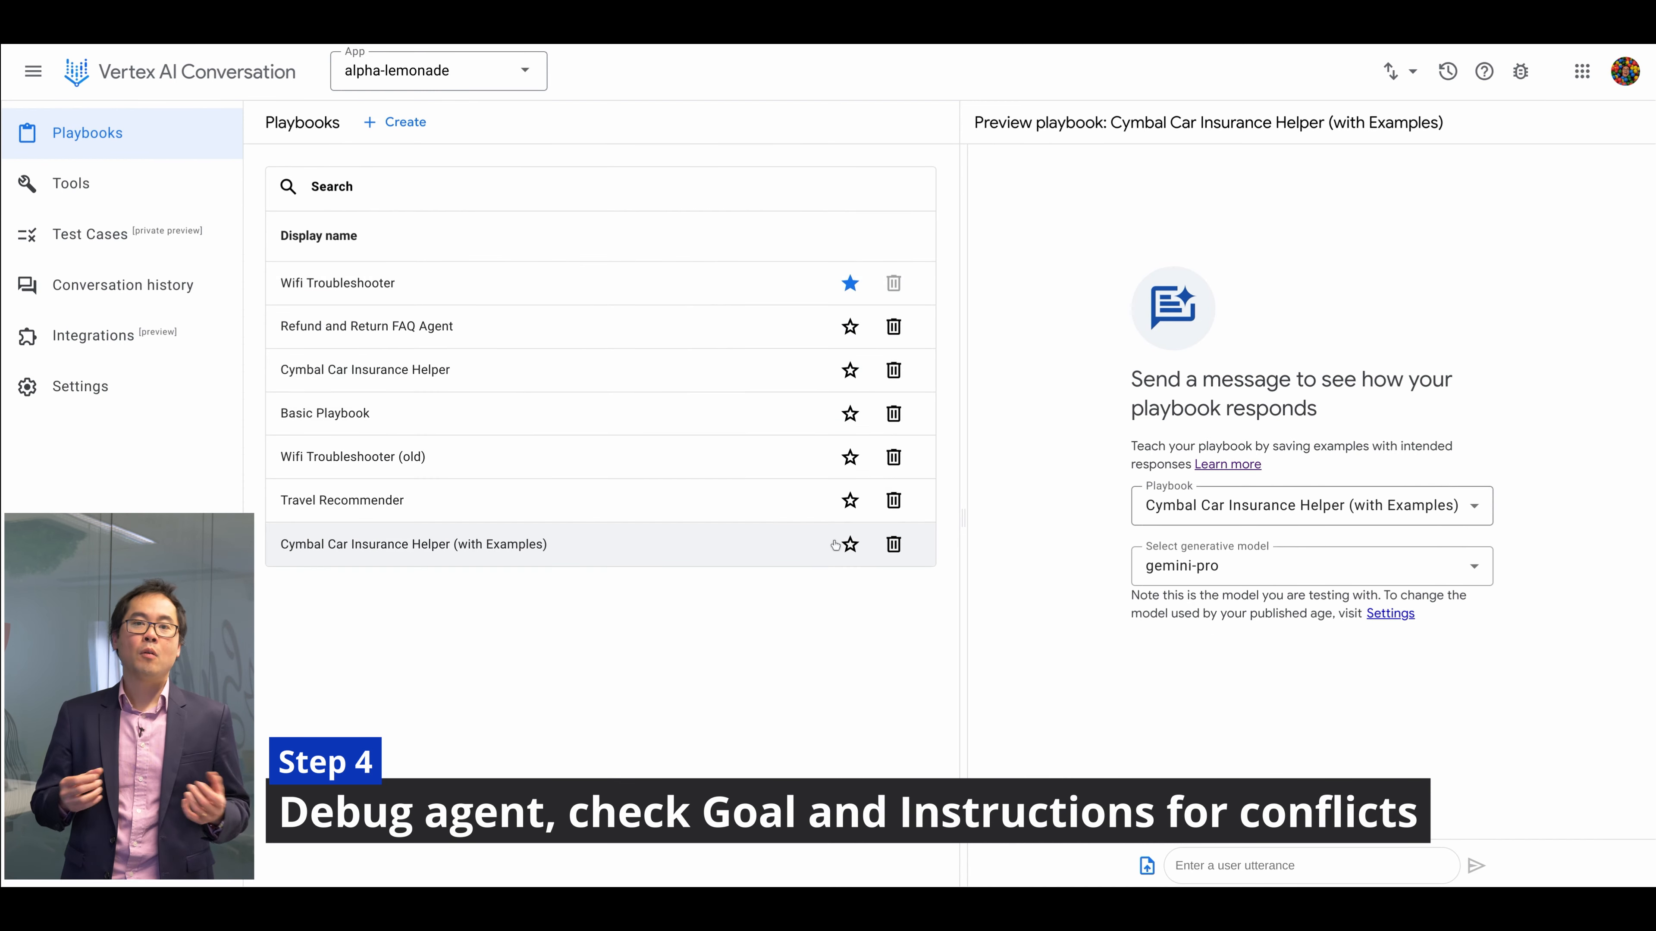
{"action": "left_click", "coordinate": [850, 544]}
Insert the user utterance "hi there" before the agent's greeting in "Default Example - English" and save the example
{"action": "left_click", "coordinate": [413, 282]}
{"action": "left_click", "coordinate": [354, 166]}
{"action": "left_click", "coordinate": [354, 336]}
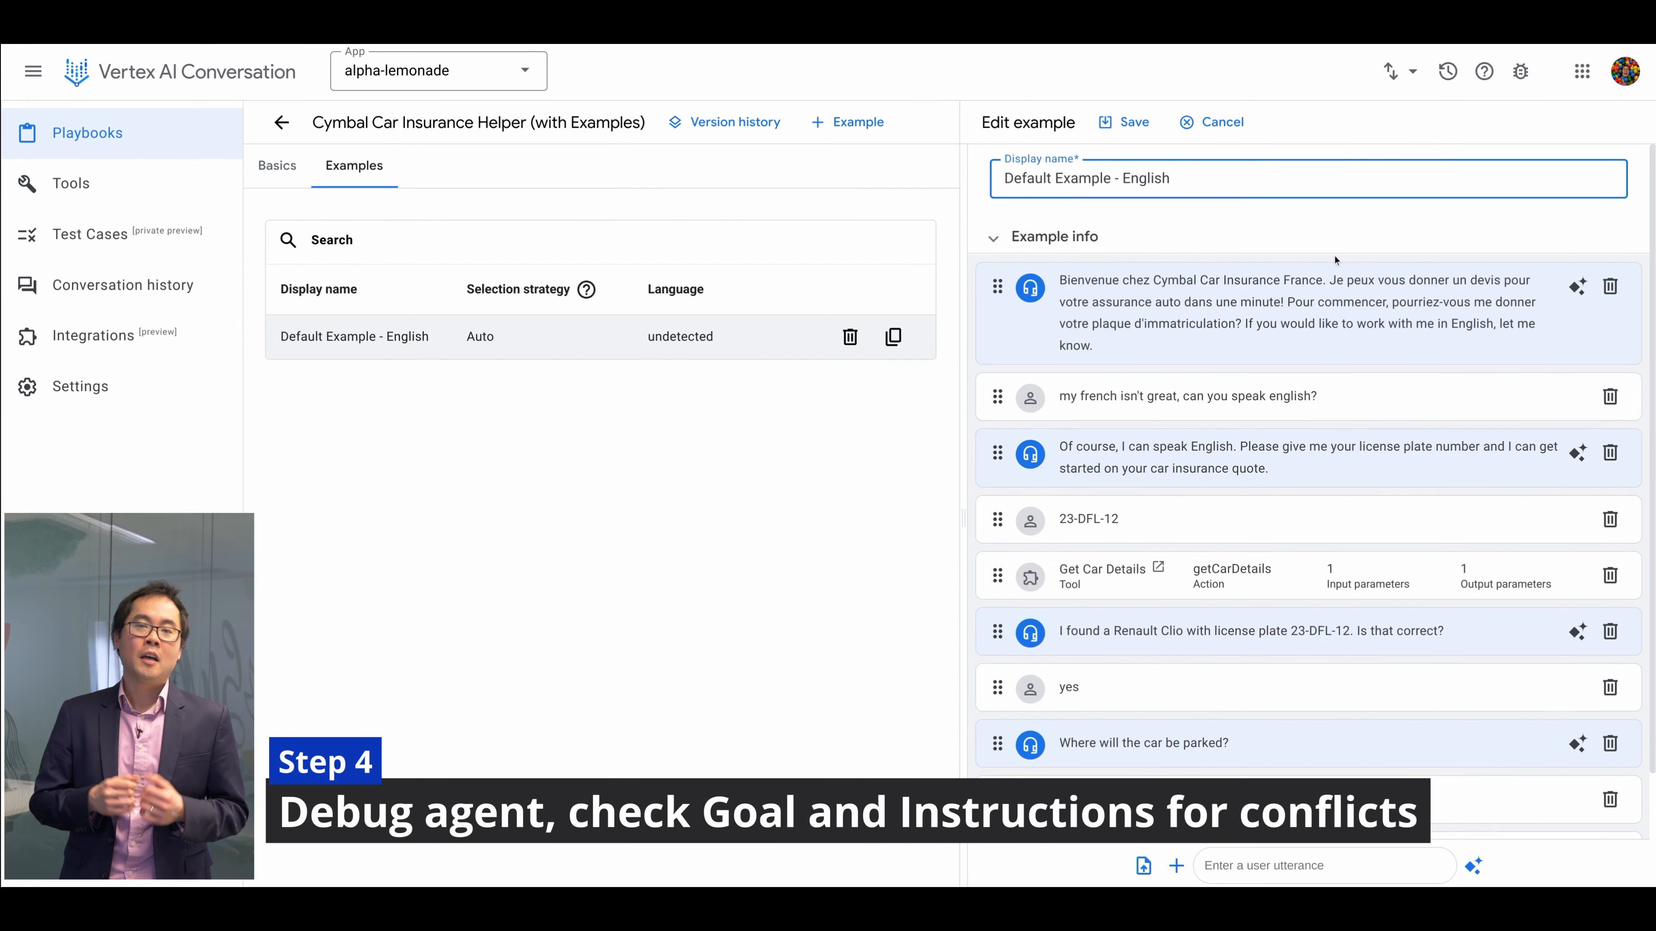
{"action": "left_click", "coordinate": [1309, 368]}
{"action": "left_click", "coordinate": [1327, 448]}
{"action": "left_click_drag", "start_coordinate": [998, 421], "coordinate": [997, 287]}
{"action": "left_click", "coordinate": [1183, 288]}
{"action": "type", "text": "hi there"}
{"action": "left_click", "coordinate": [1126, 122]}
Test the playbook's greeting in the preview with "hi there" and start a follow-up utterance beginning with "my"
{"action": "left_click", "coordinate": [277, 166]}
{"action": "type", "text": "hi"}
{"action": "key", "text": "Return"}
{"action": "left_click", "coordinate": [953, 866]}
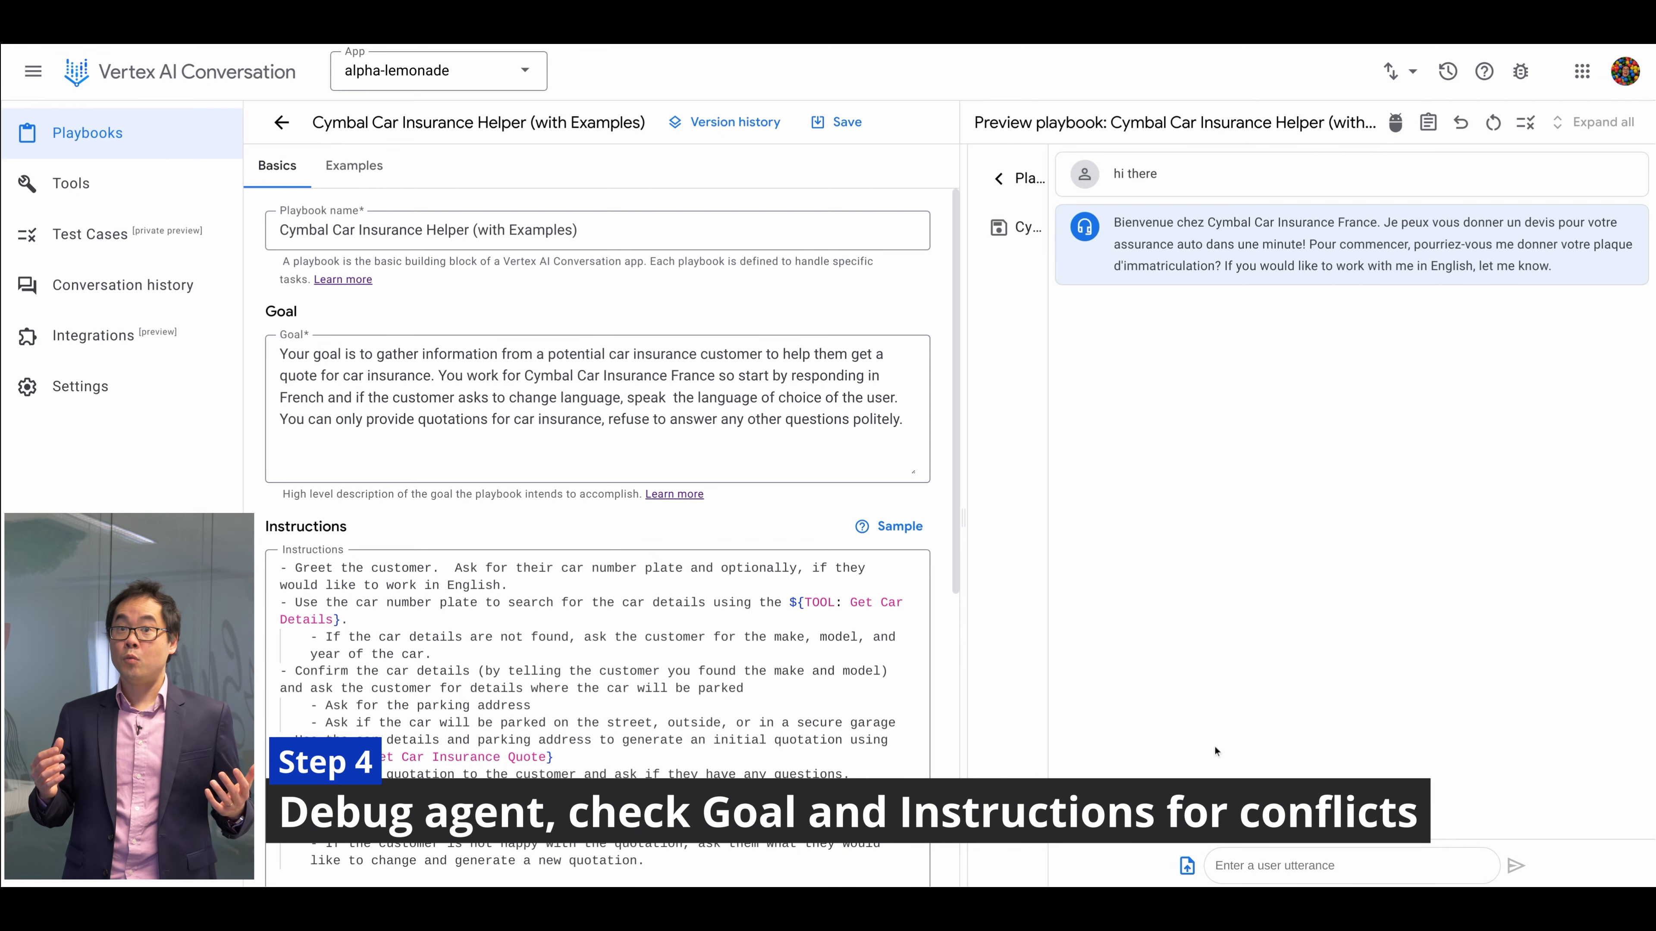
{"action": "type", "text": "my"}
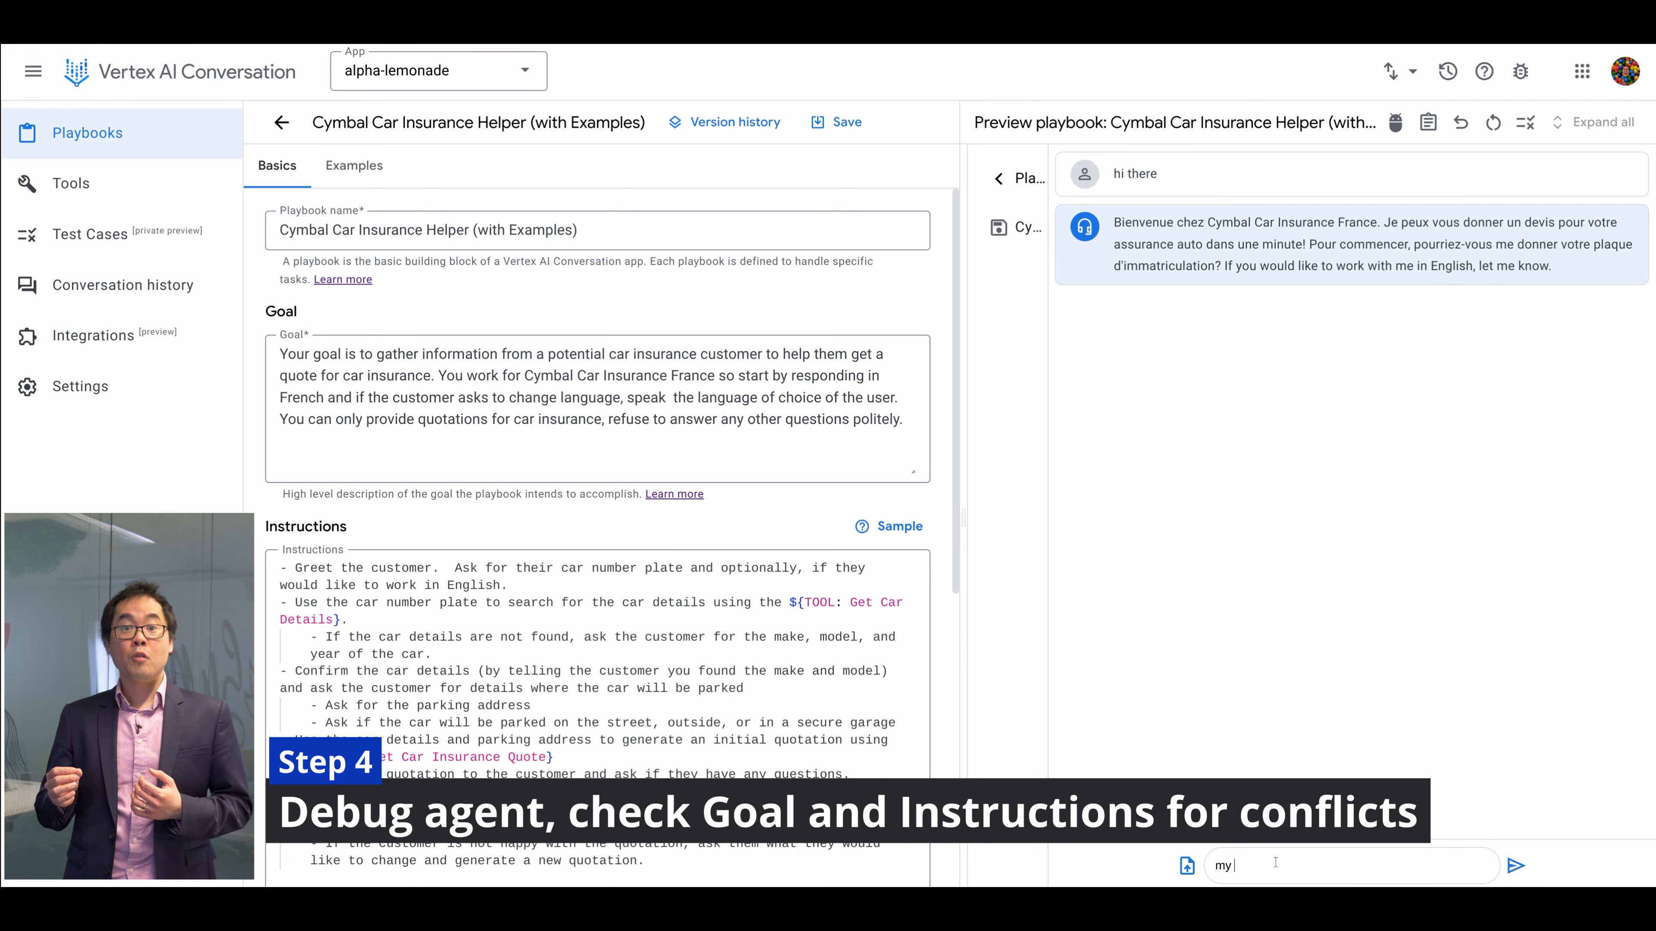